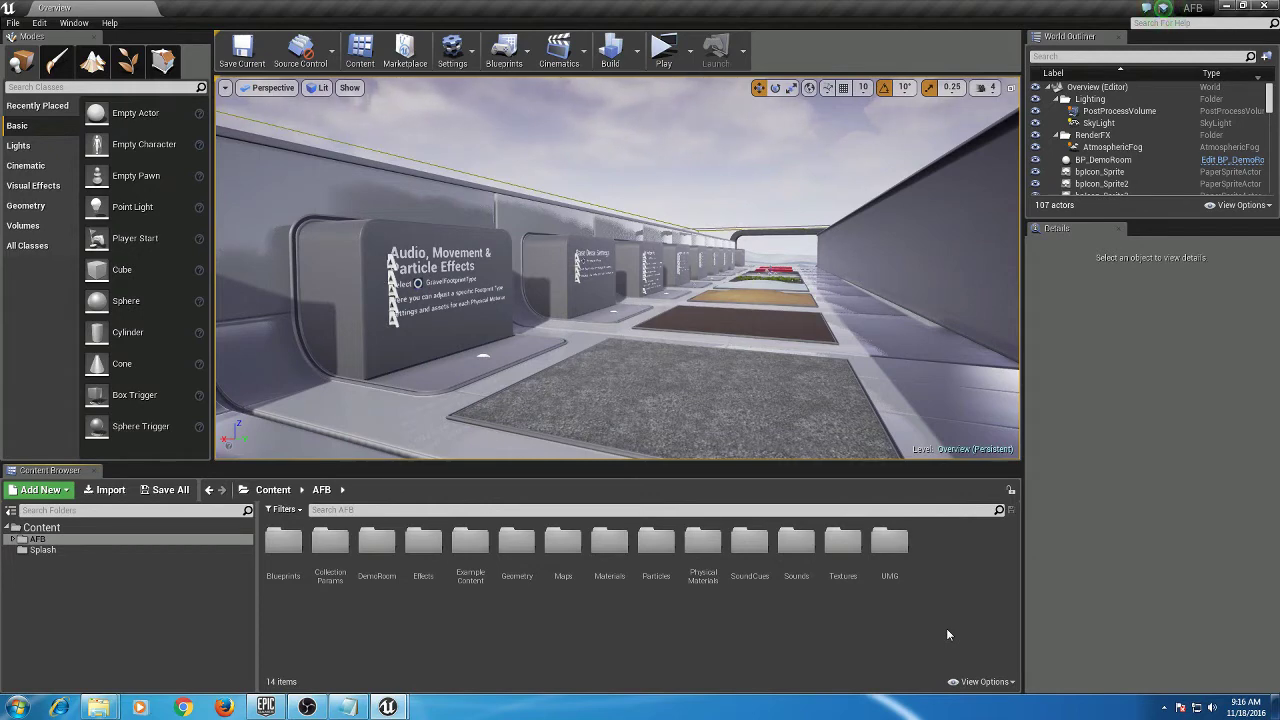
Start migrating the AFB folder and accept the list of assets to migrate.
click(124, 646)
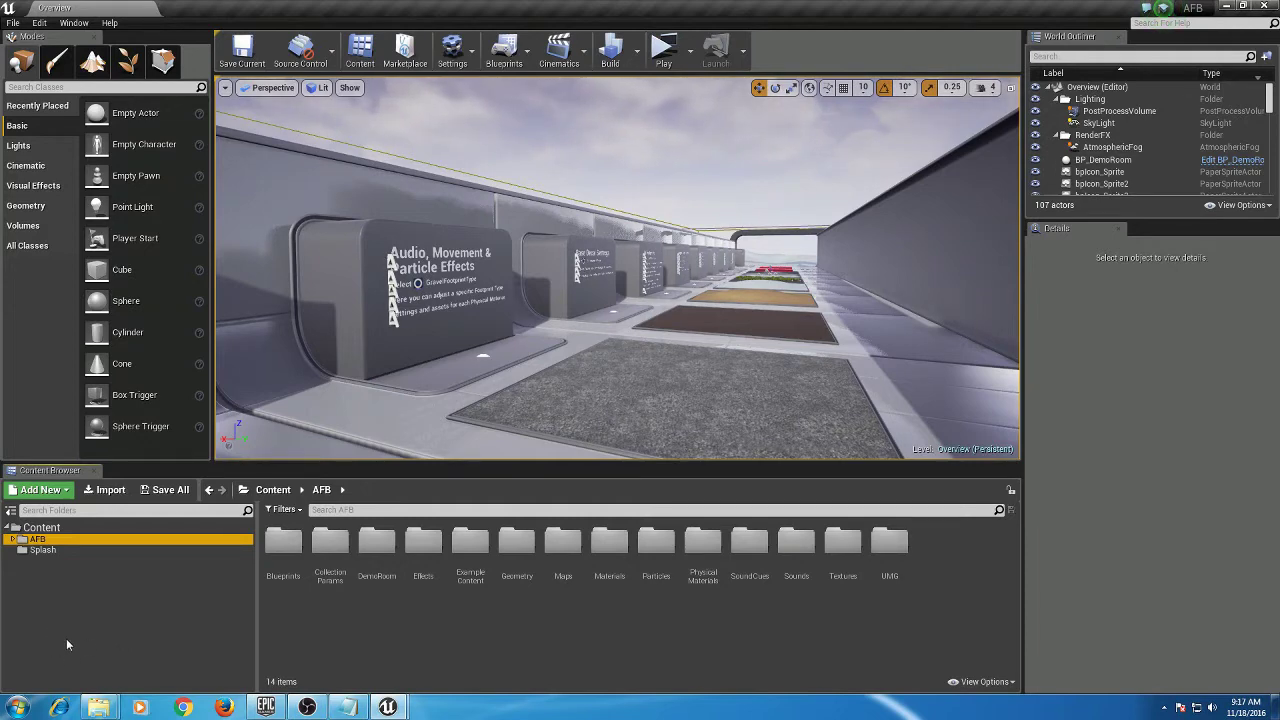
right_click(42, 540)
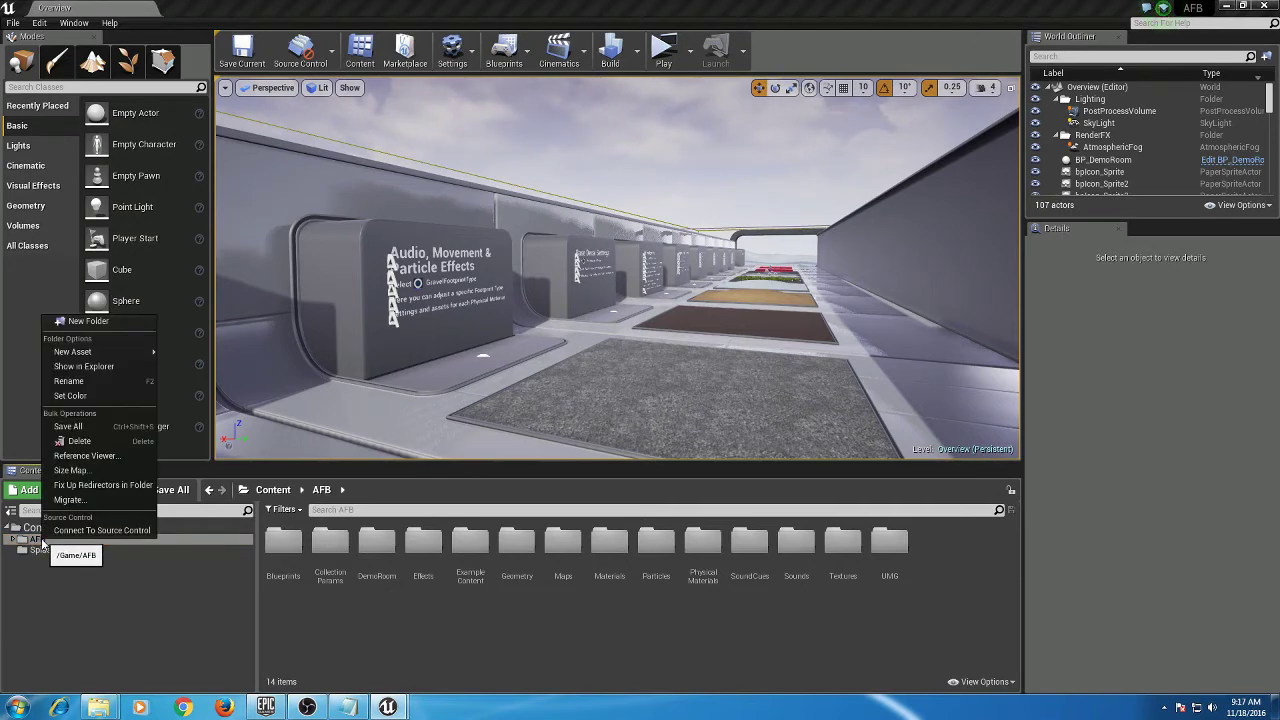
click(80, 500)
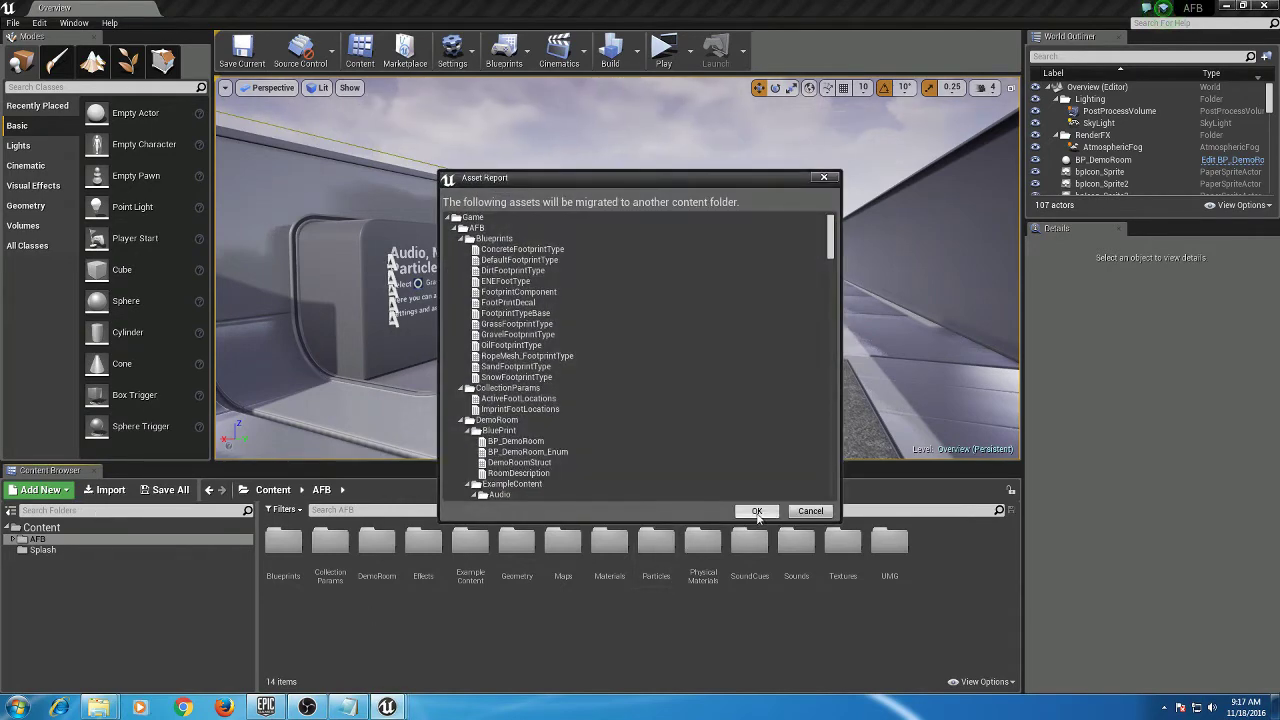
click(757, 511)
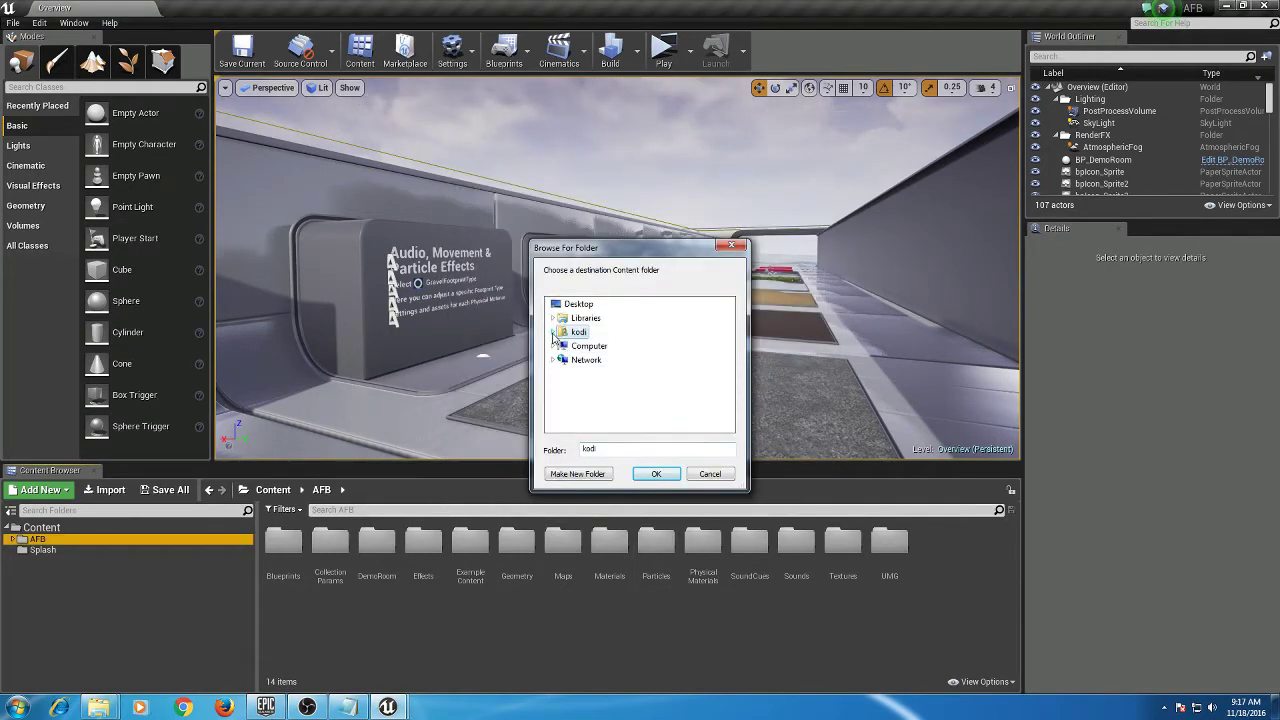
Choose the ExampleProj project's Content folder, inside Unreal Projects in My Documents, as the migration destination and run the migration.
click(553, 332)
click(559, 346)
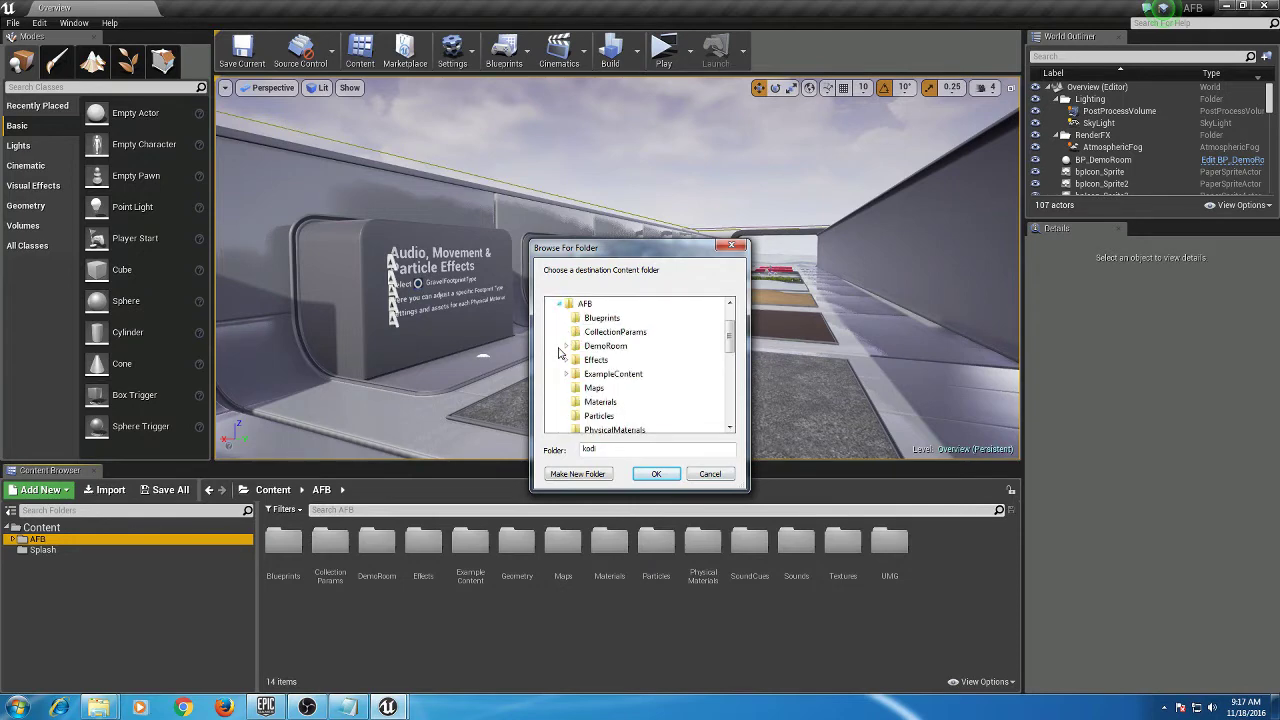
click(560, 304)
scroll(566, 325, up, 1)
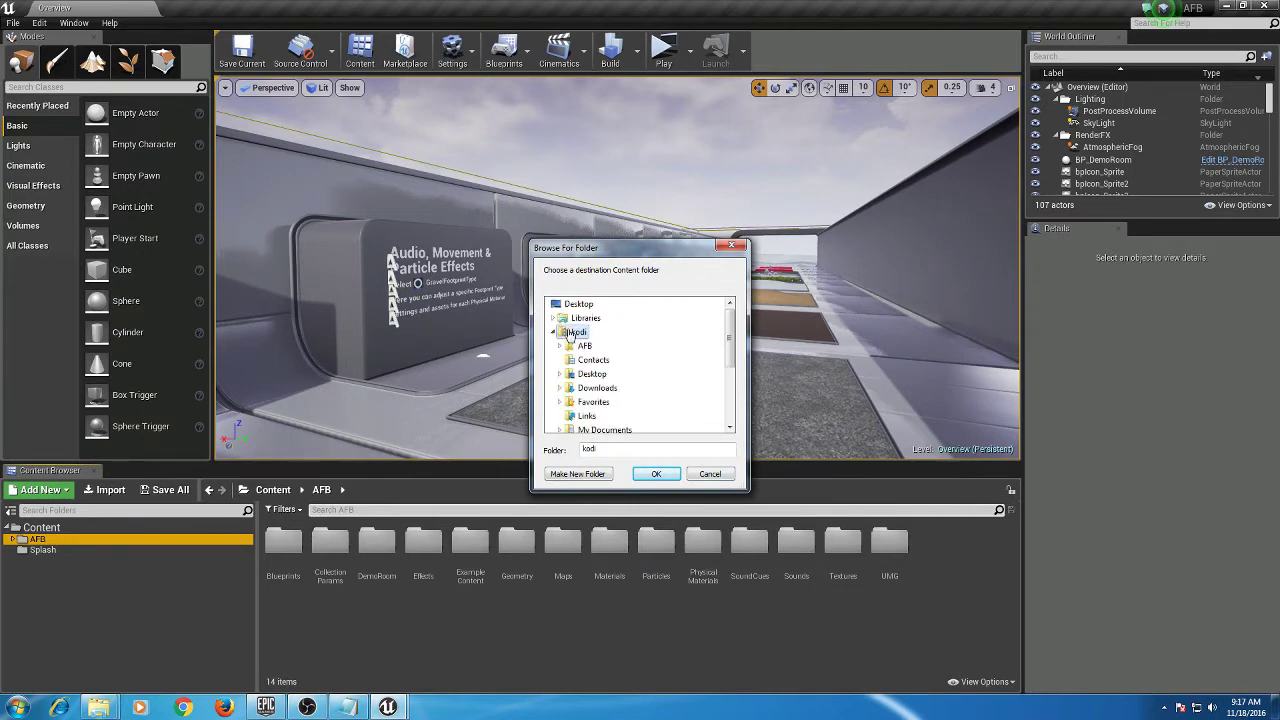
click(553, 332)
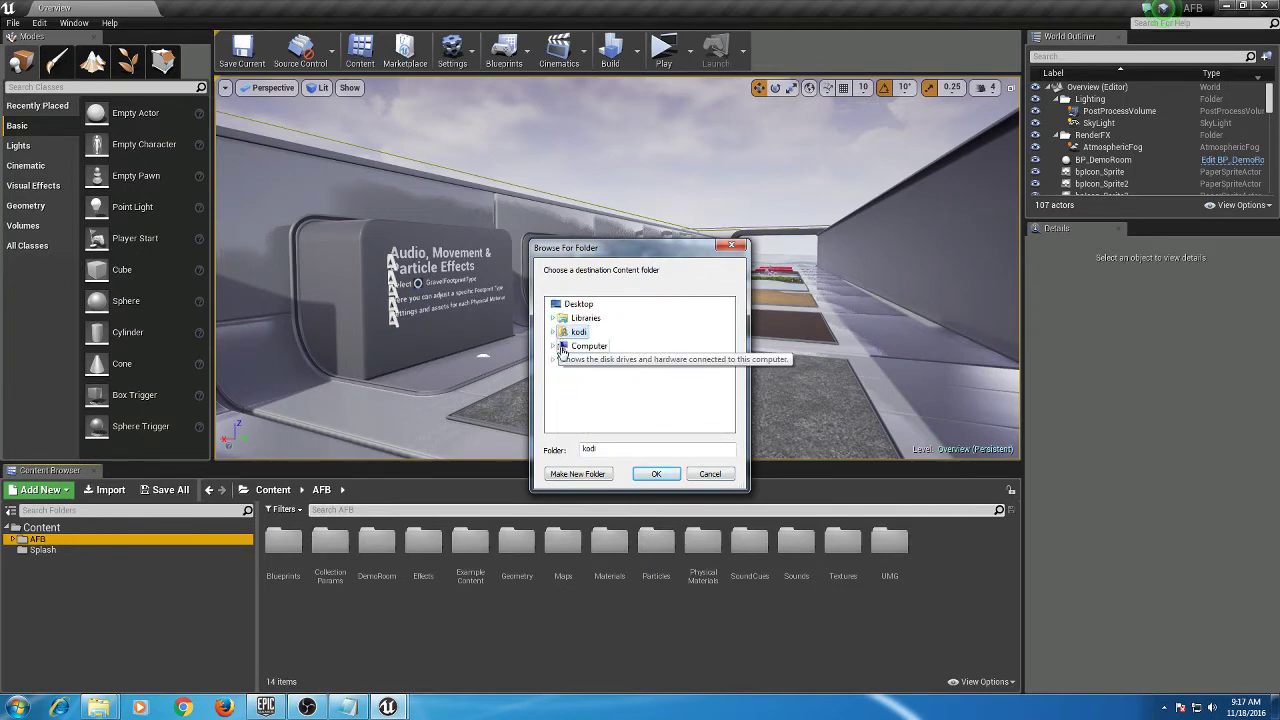
double_click(562, 346)
double_click(566, 333)
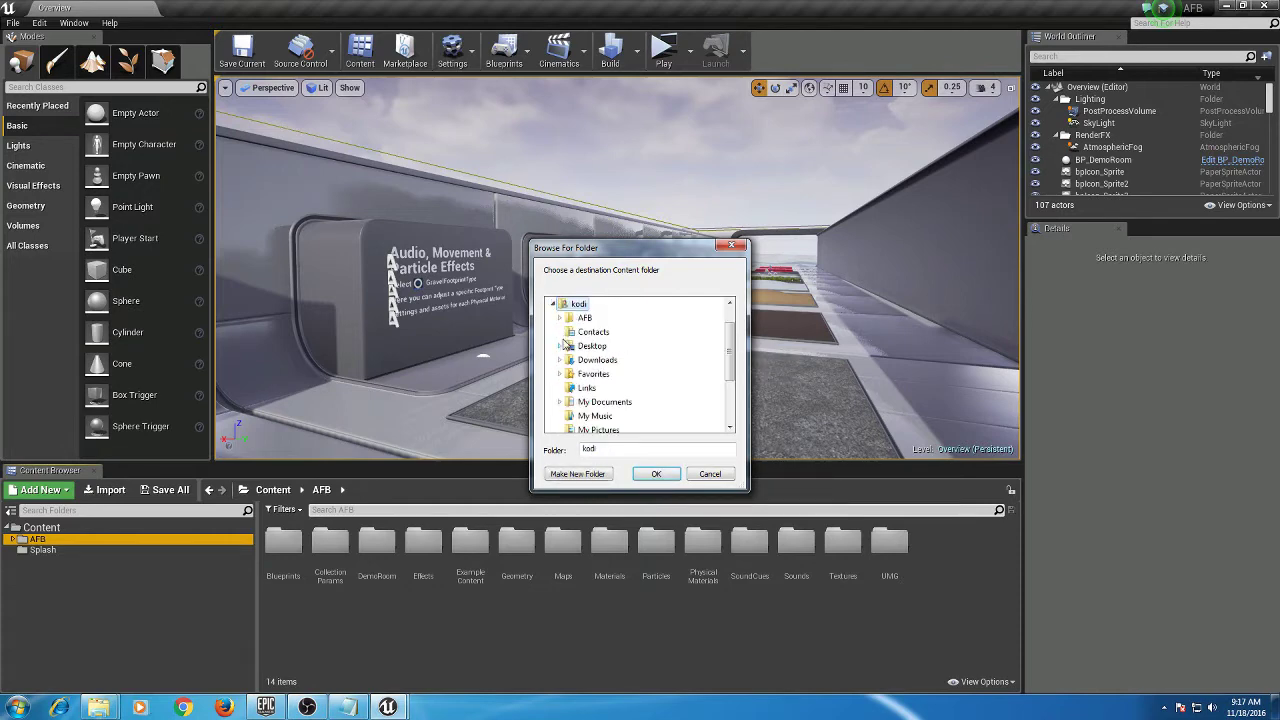
double_click(589, 402)
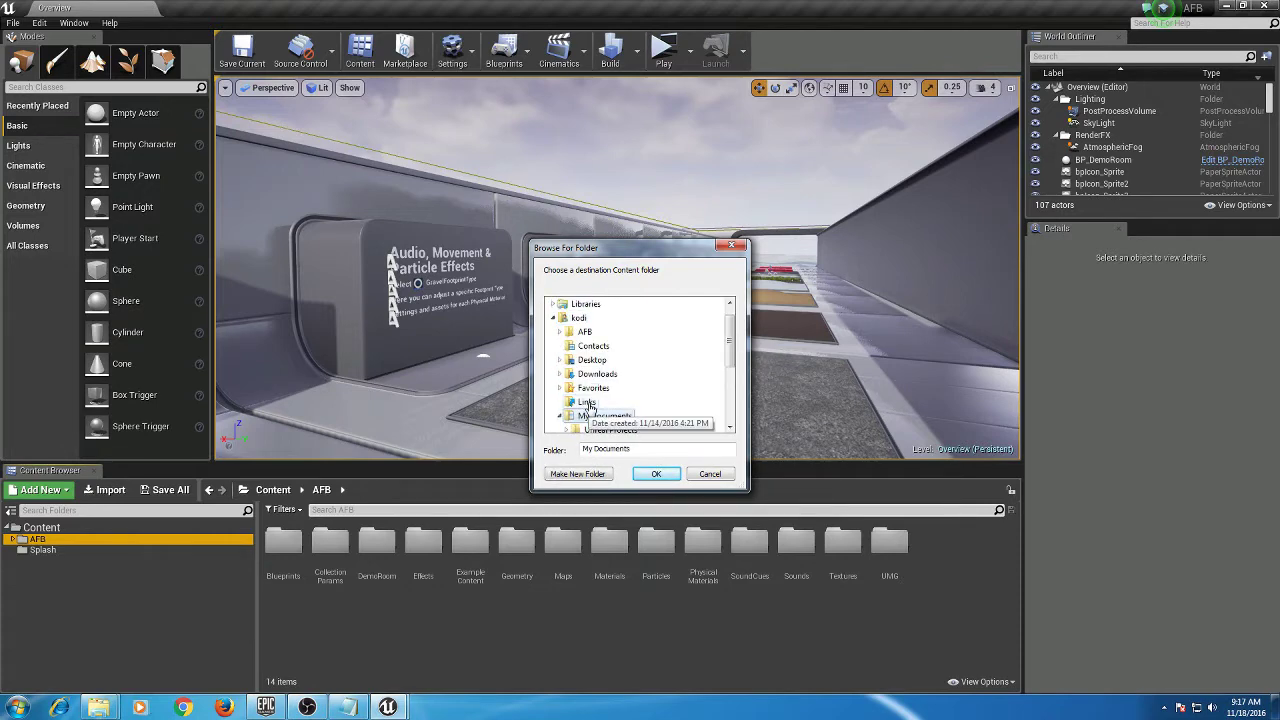
click(610, 415)
double_click(610, 415)
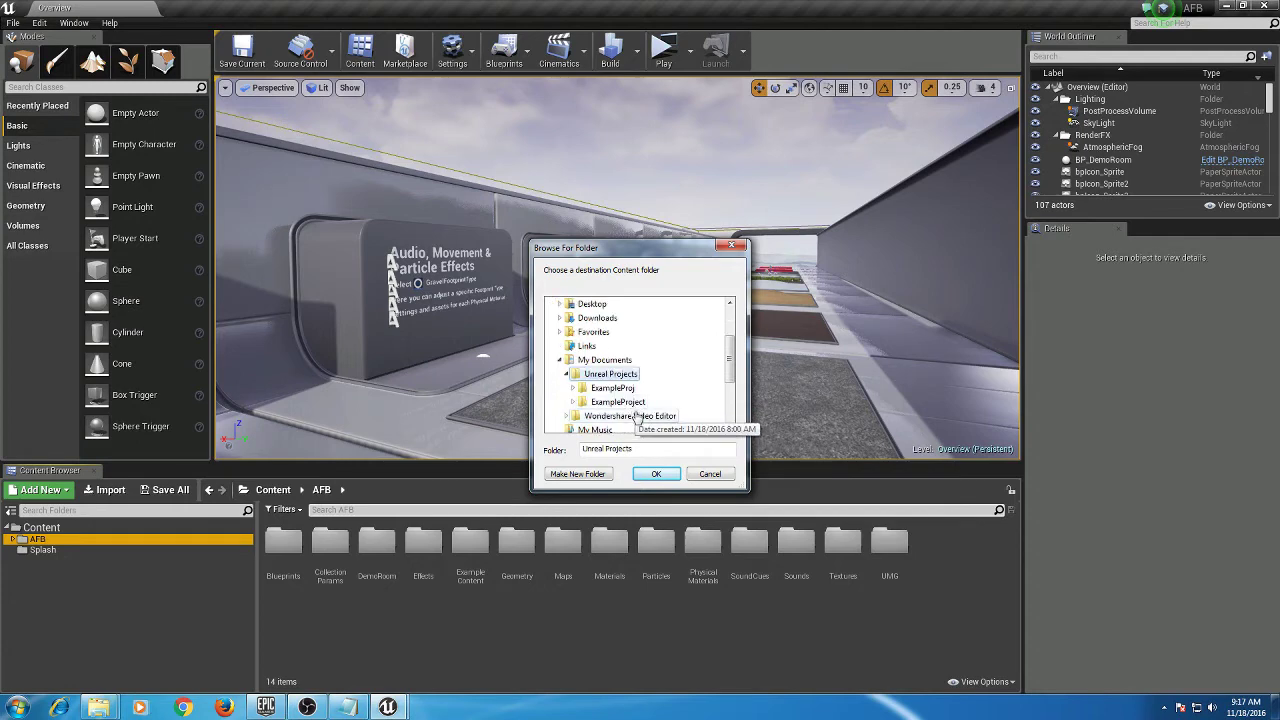
double_click(614, 401)
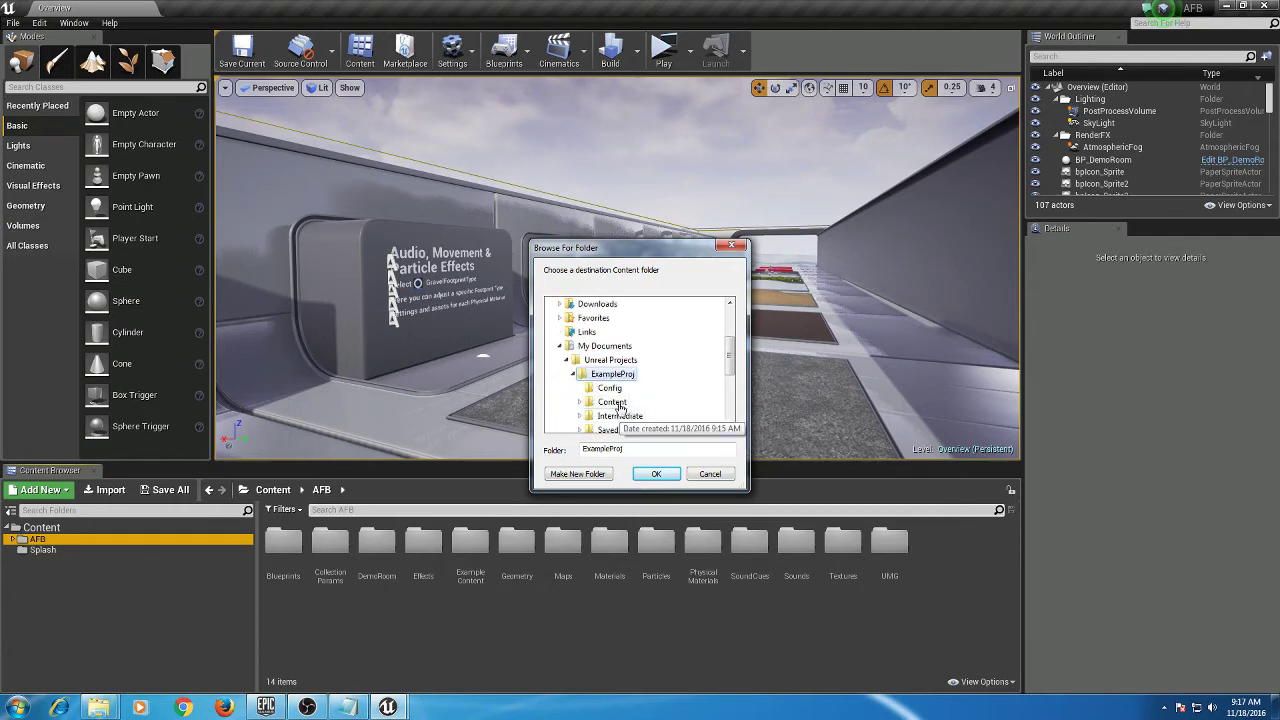
double_click(612, 401)
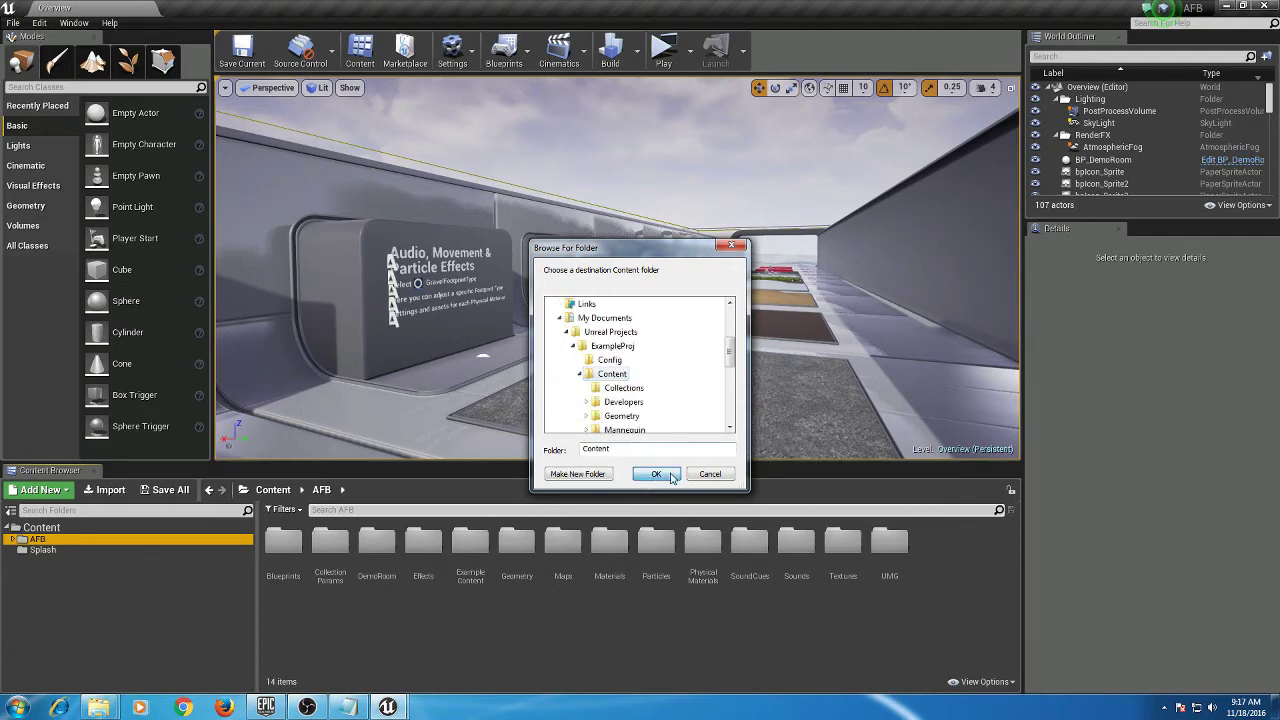
click(656, 473)
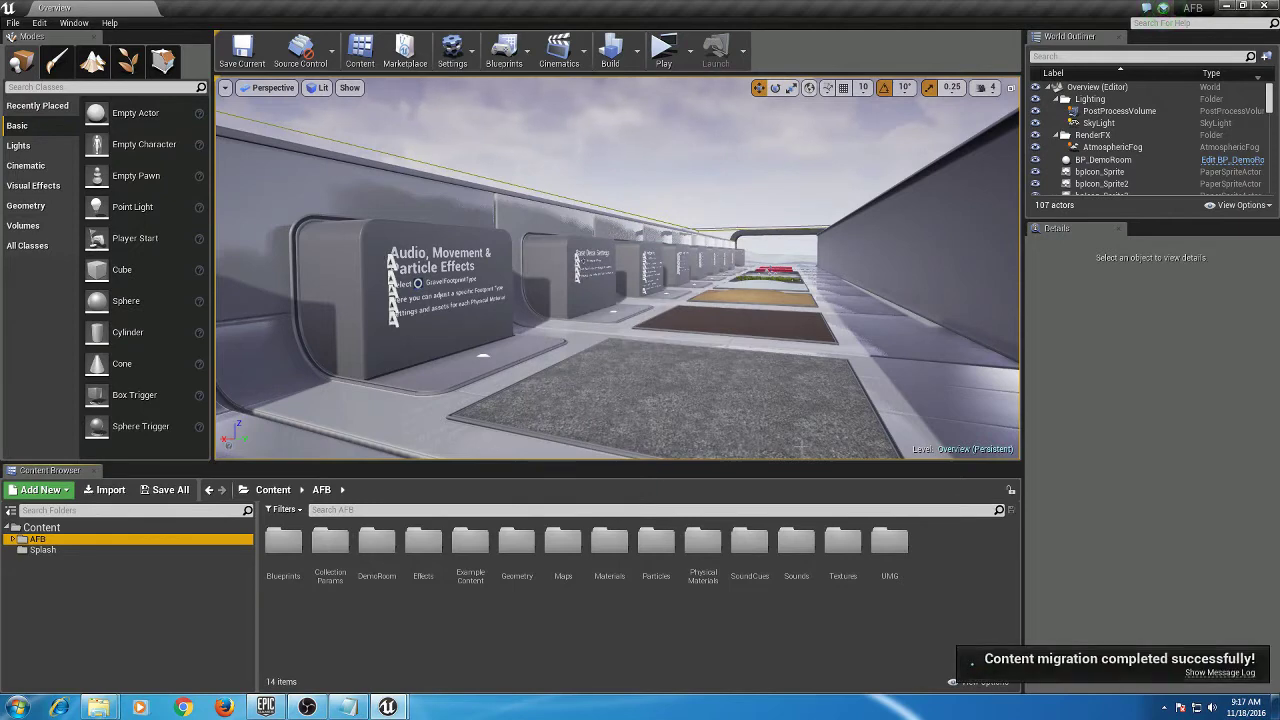
Close the AFB project and switch to the editor with the ExampleProj project.
click(1268, 8)
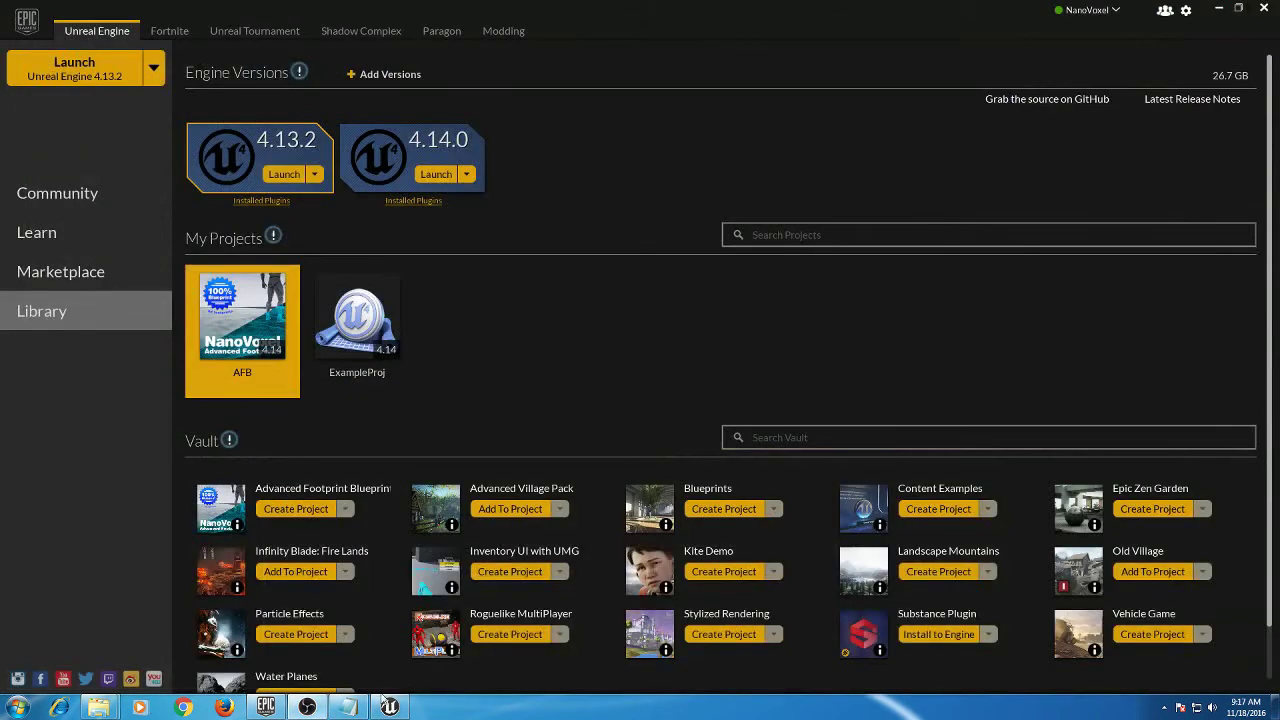
click(389, 707)
click(718, 227)
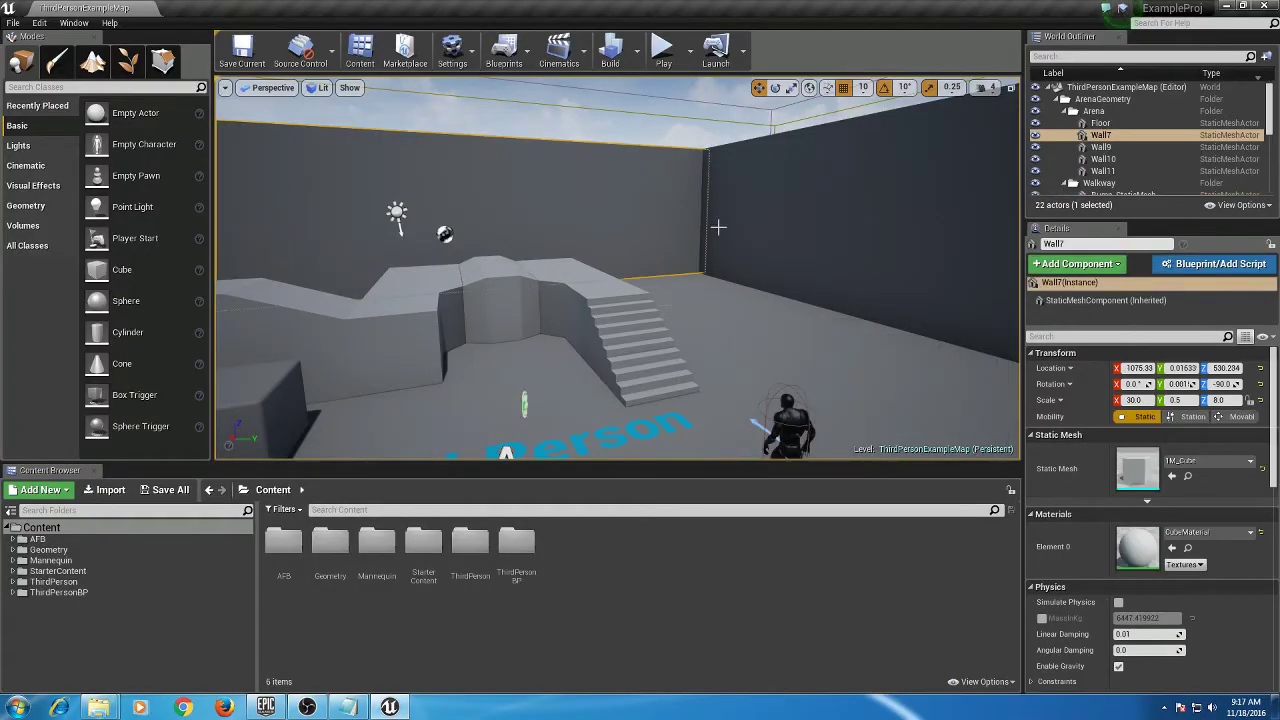
Select the ThirdPersonCharacter actor in the level and open its blueprint for editing.
double_click(1115, 188)
double_click(1118, 189)
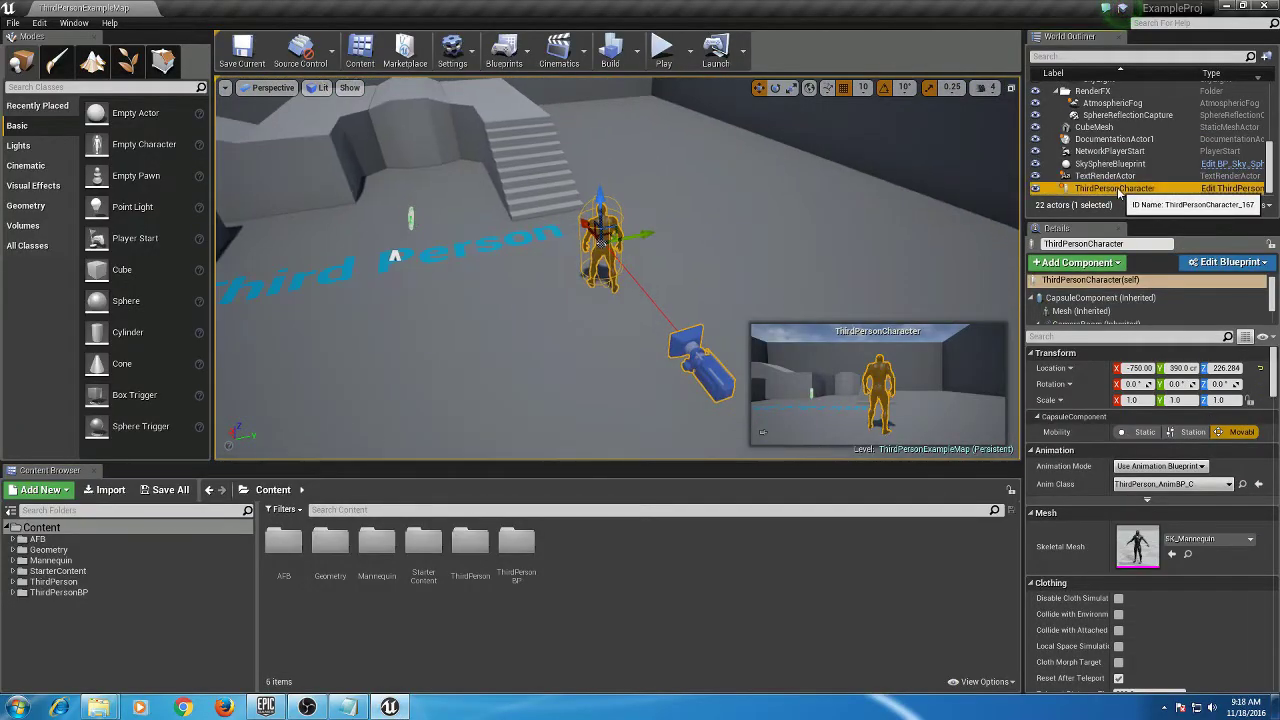
click(1220, 189)
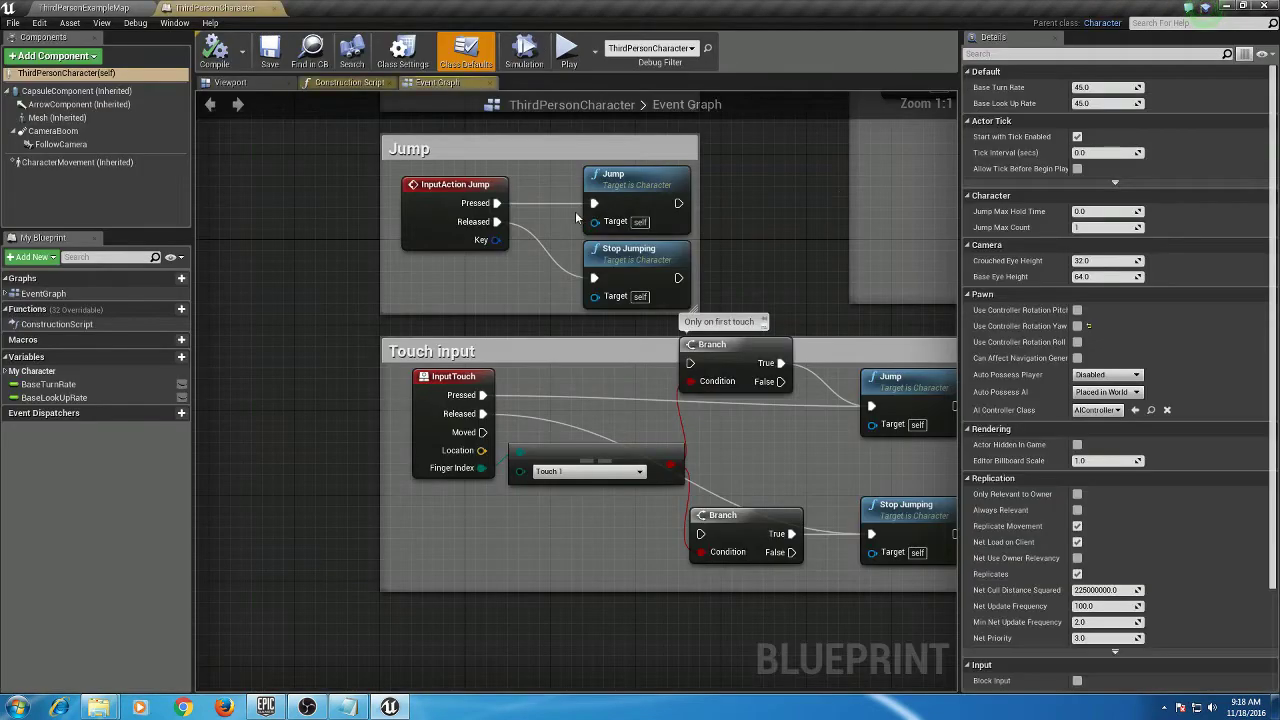
Add a Footprint Component to the ThirdPersonCharacter blueprint, compile it and save it.
click(77, 60)
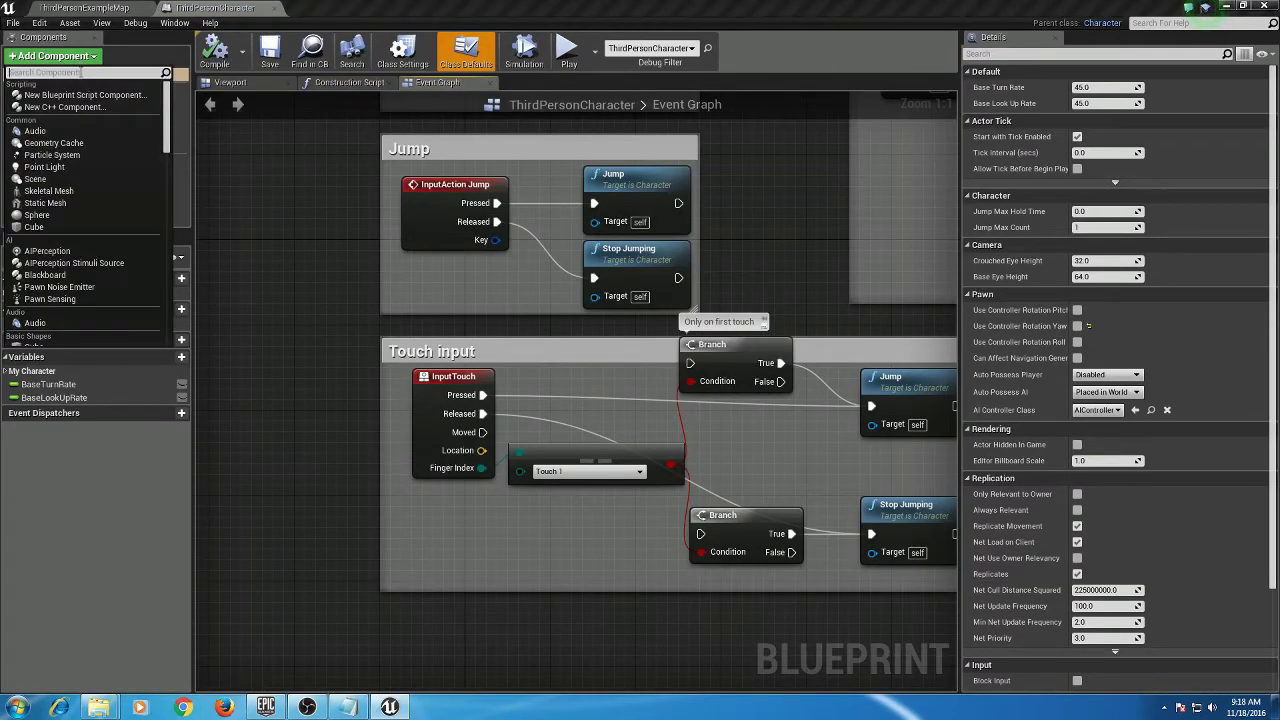
text(foot)
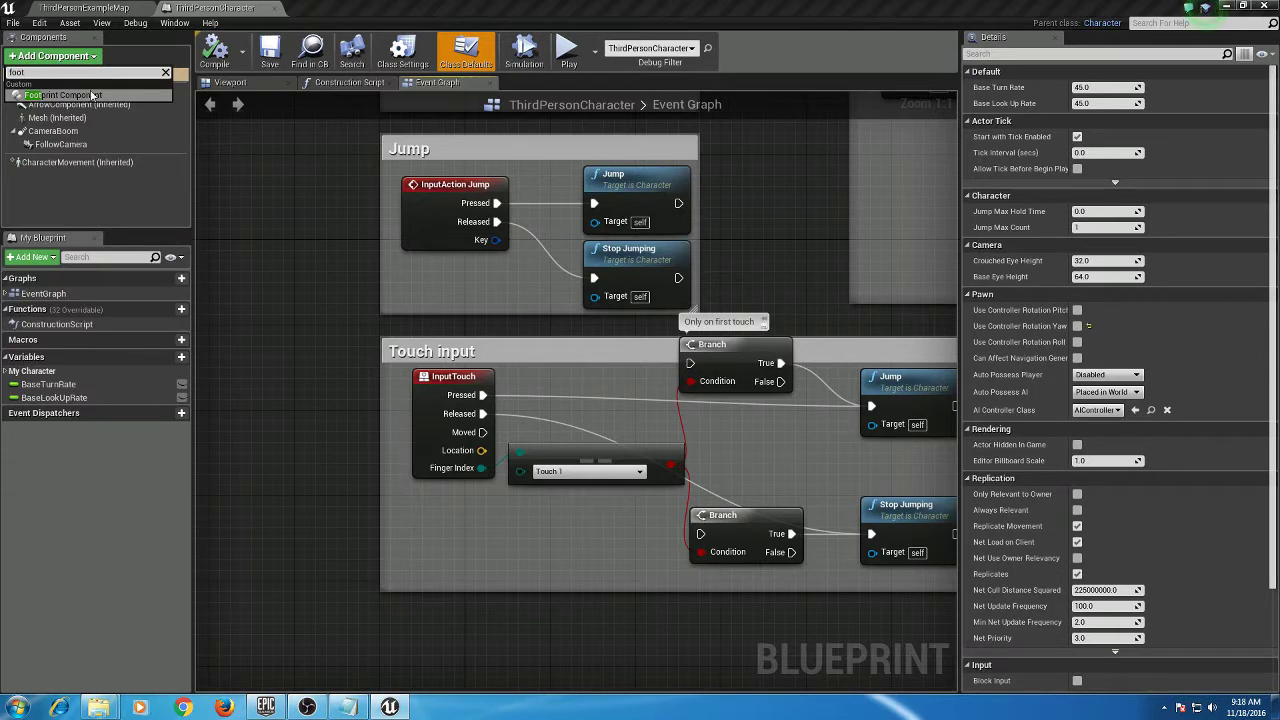
click(90, 95)
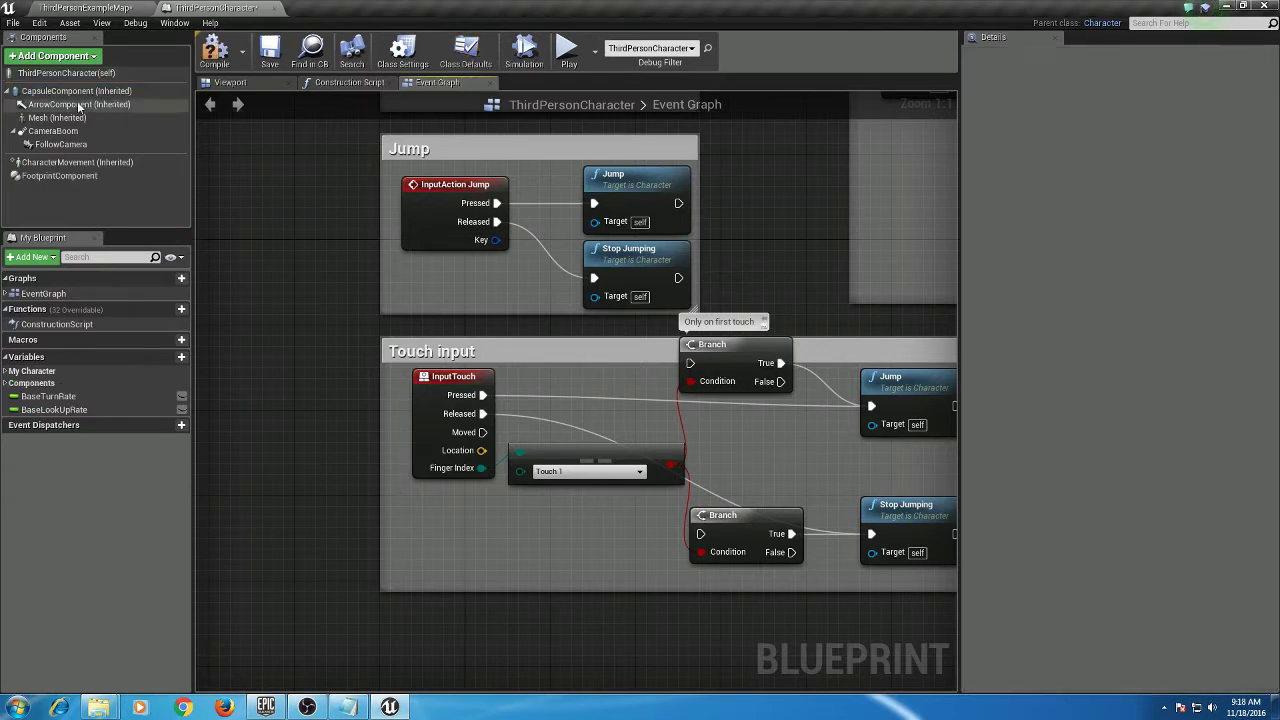
click(213, 56)
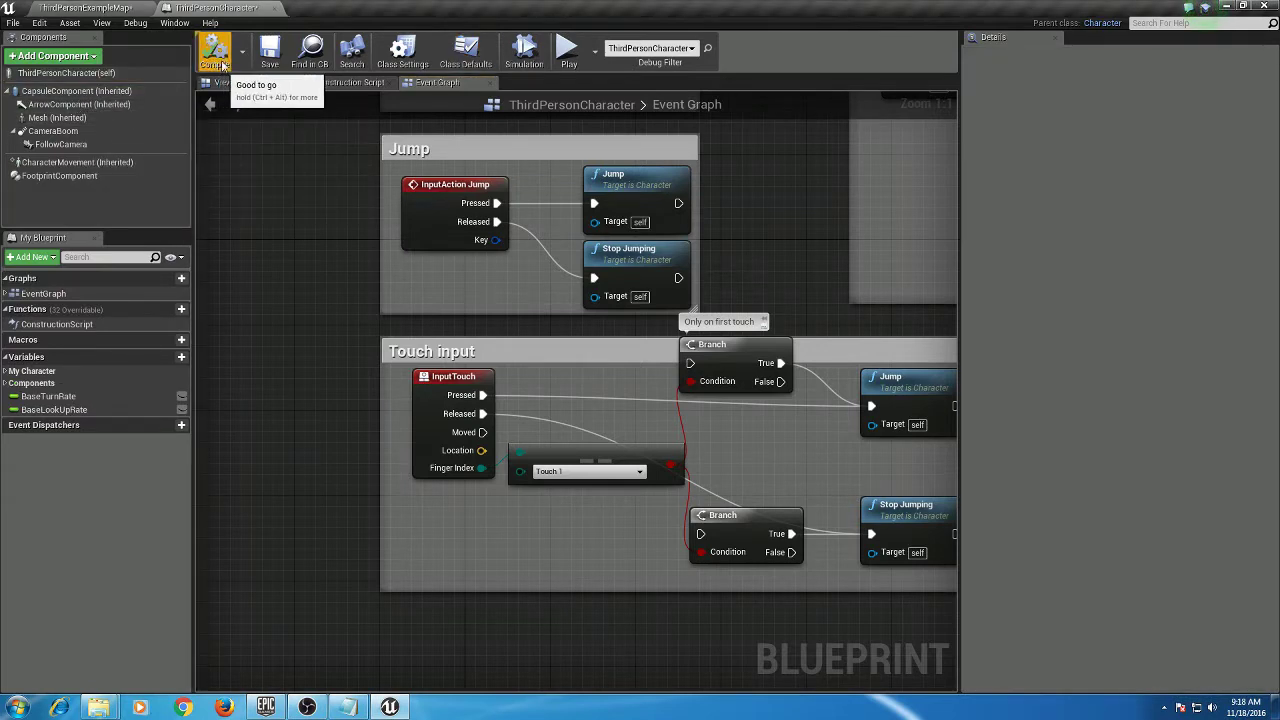
click(270, 56)
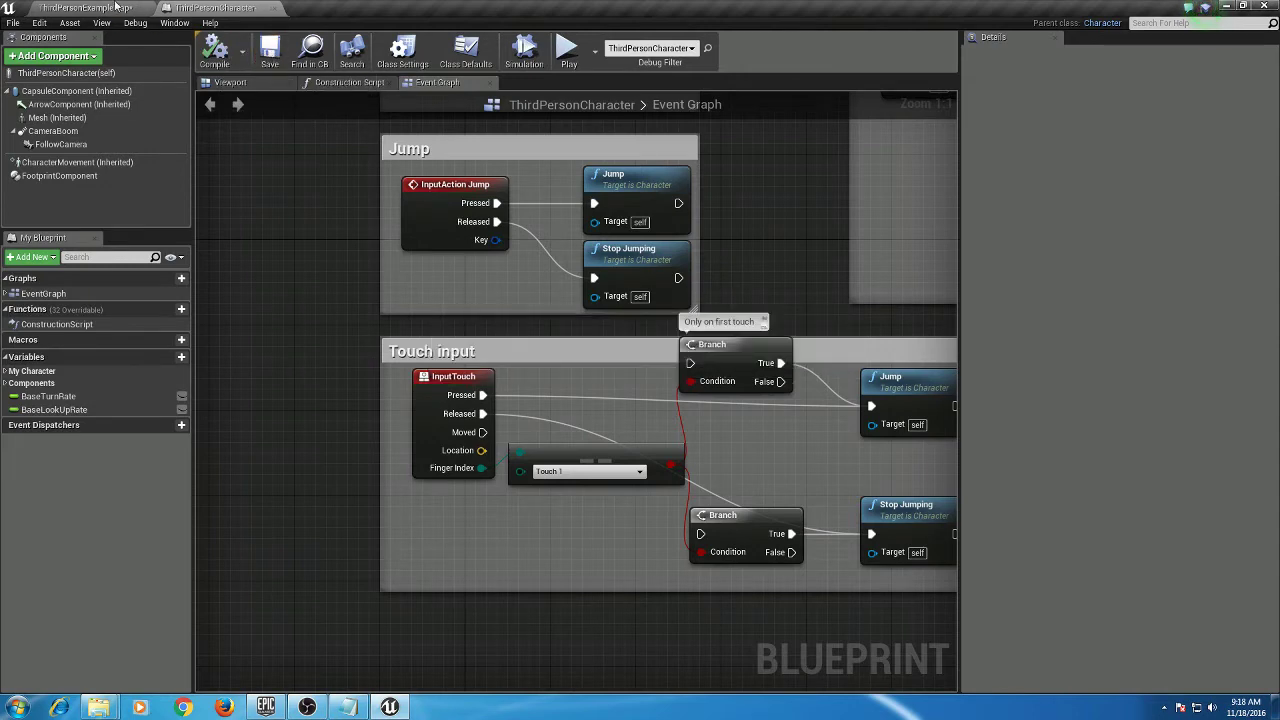
From ThirdPersonExampleMap, search the project content for "anim", open Example_AnimBP and dock its window beside the other editors.
click(86, 7)
click(340, 508)
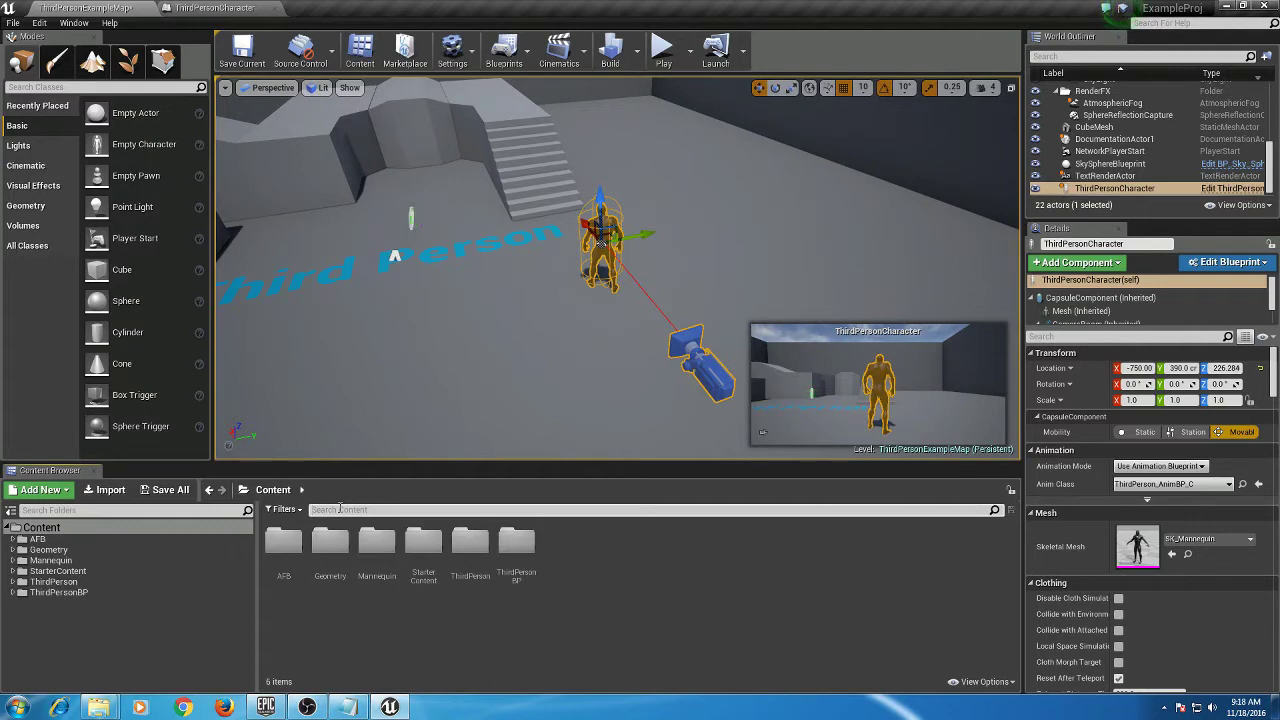
text(anim)
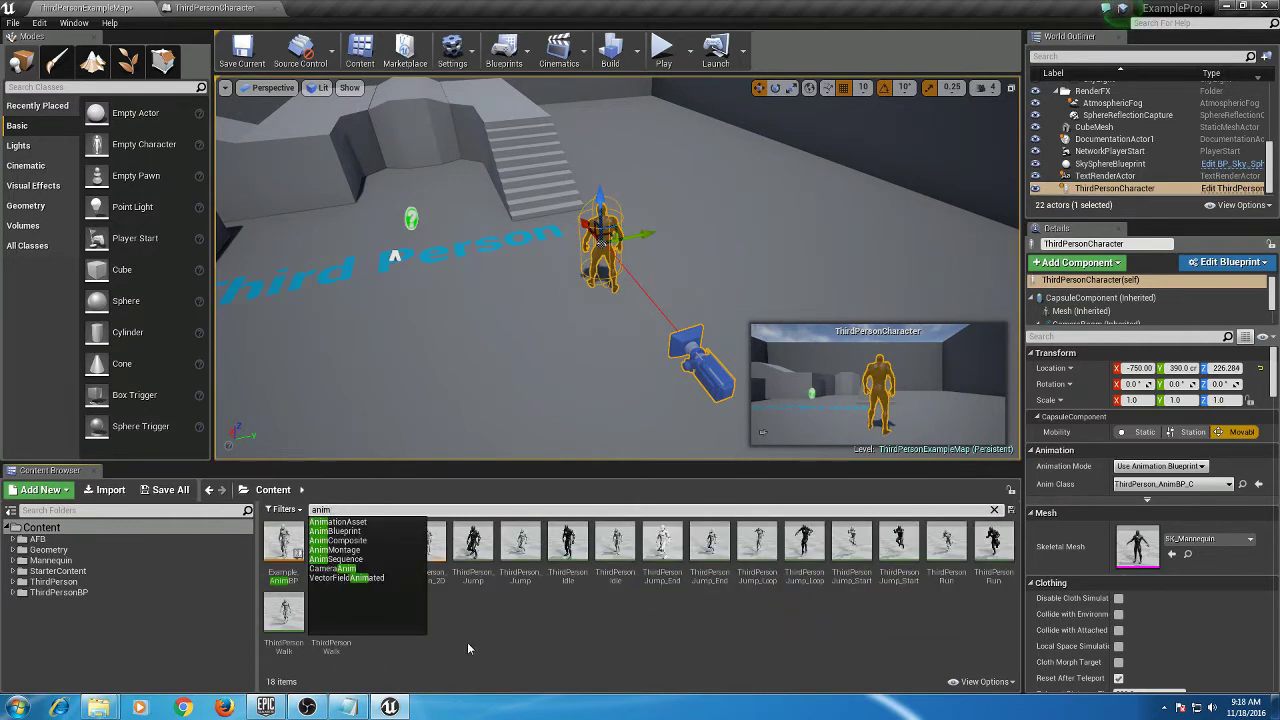
click(467, 642)
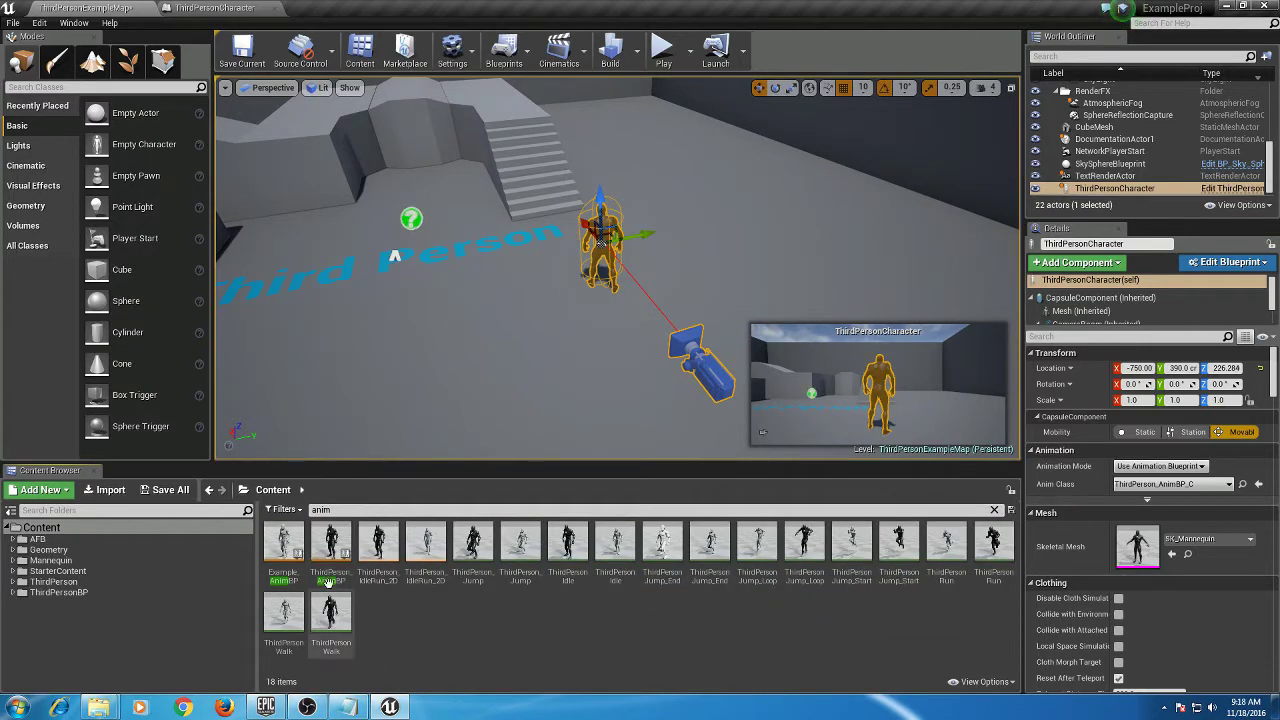
double_click(290, 550)
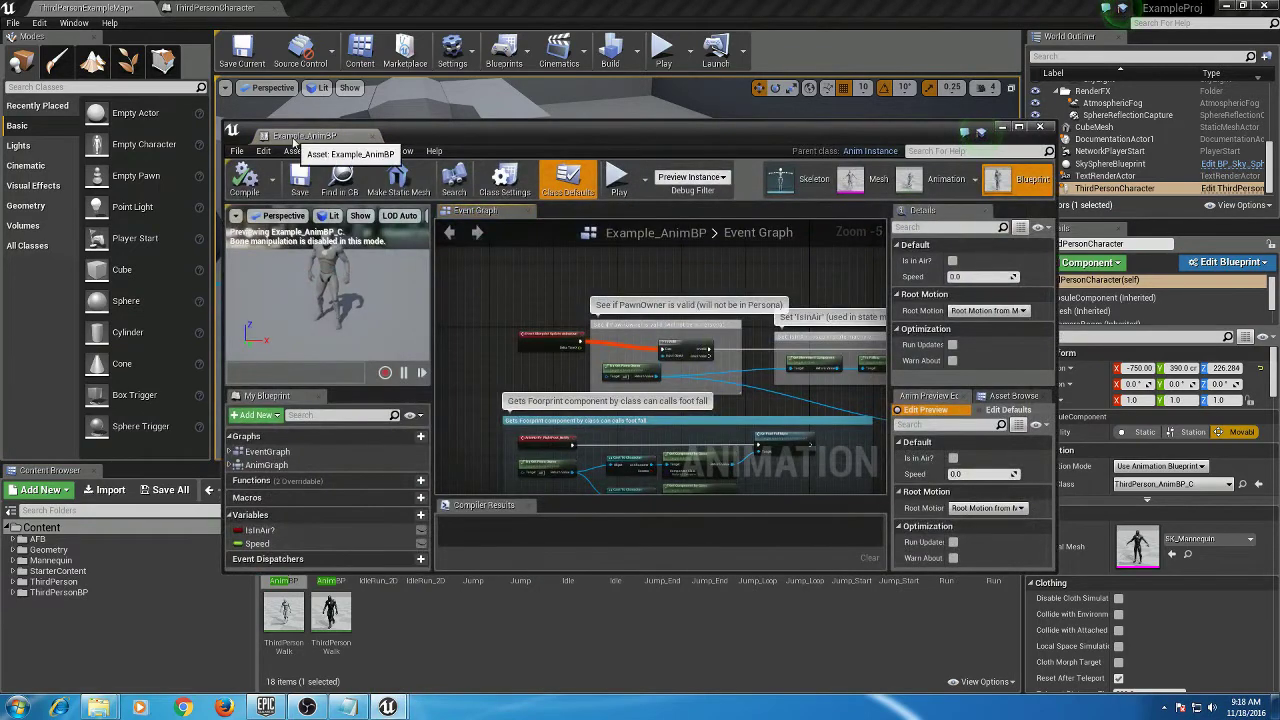
drag(501, 142, 560, 2)
Copy the "Gets Foorprint component by class can calls foot fall" node group from Example_AnimBP into ThirdPerson_AnimBP's Event Graph, below the existing nodes.
drag(382, 459, 770, 286)
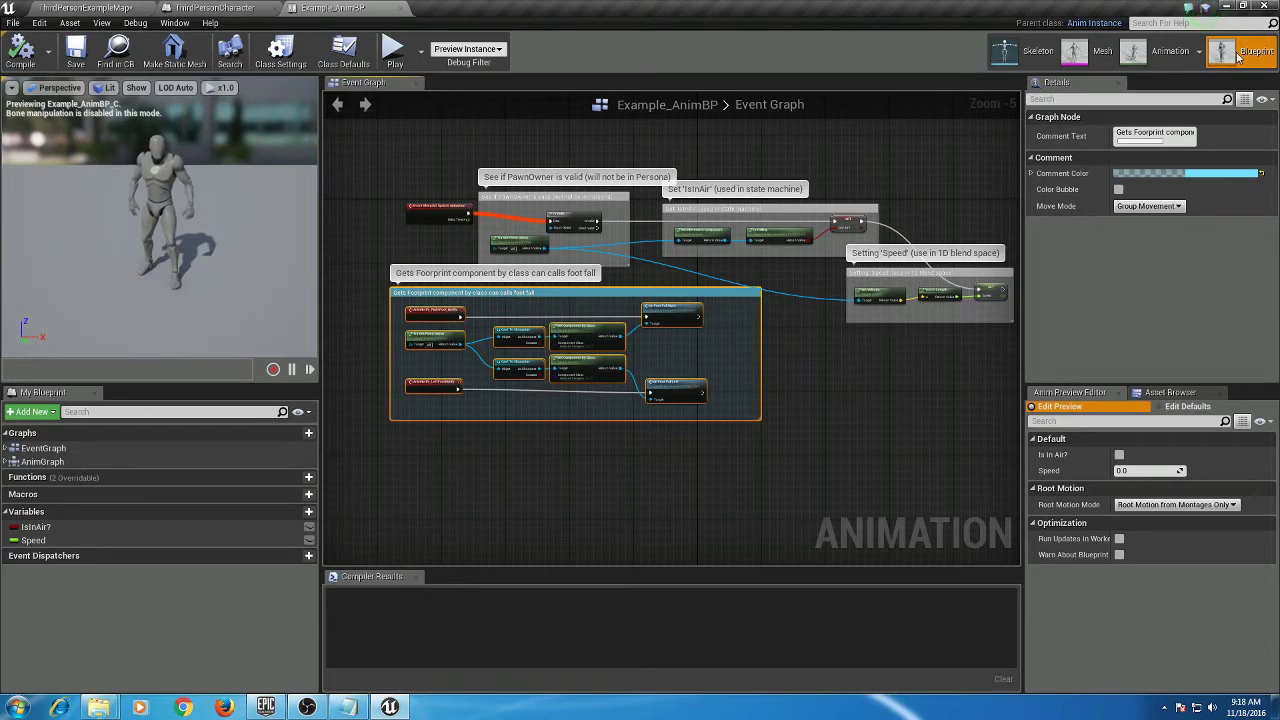
click(120, 7)
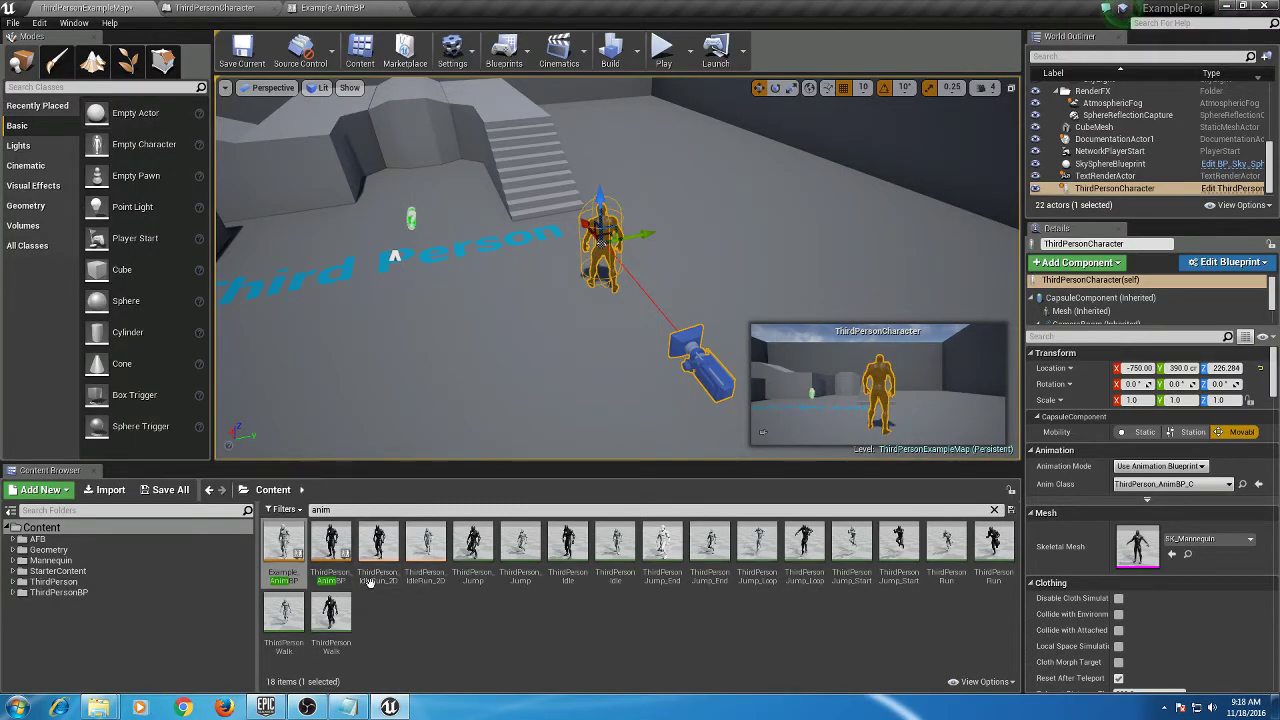
click(340, 540)
double_click(340, 540)
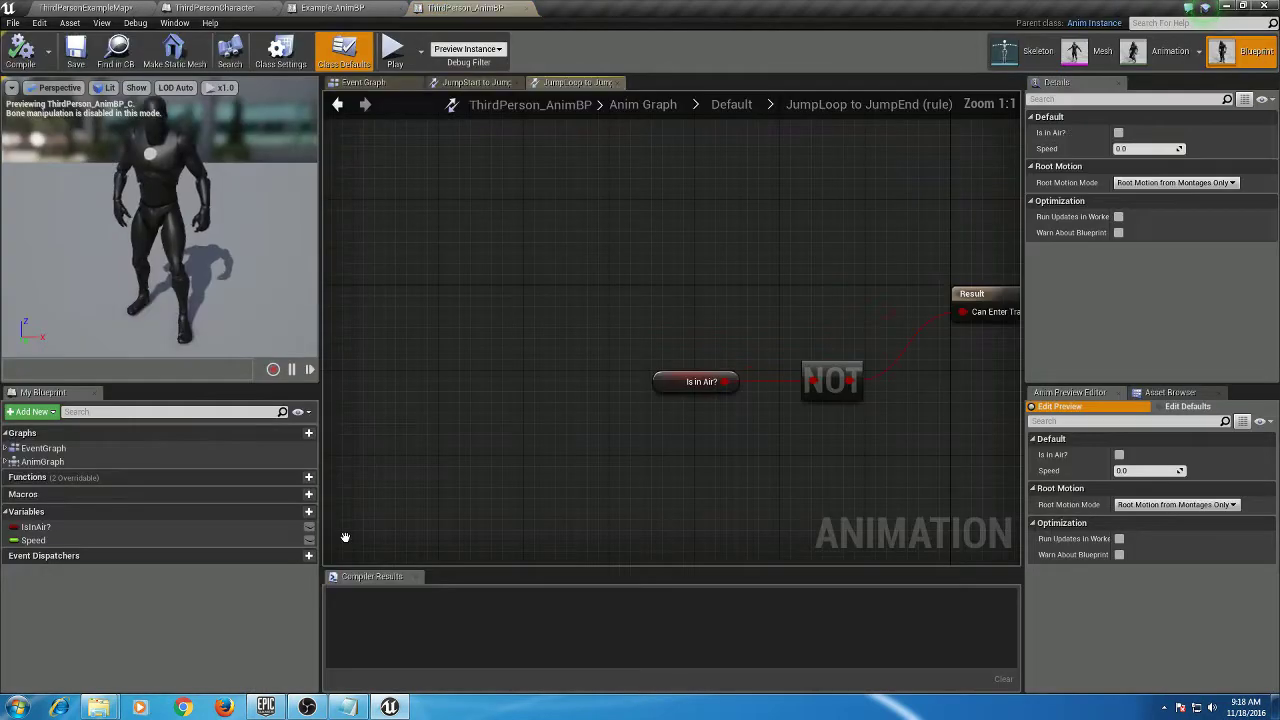
click(382, 84)
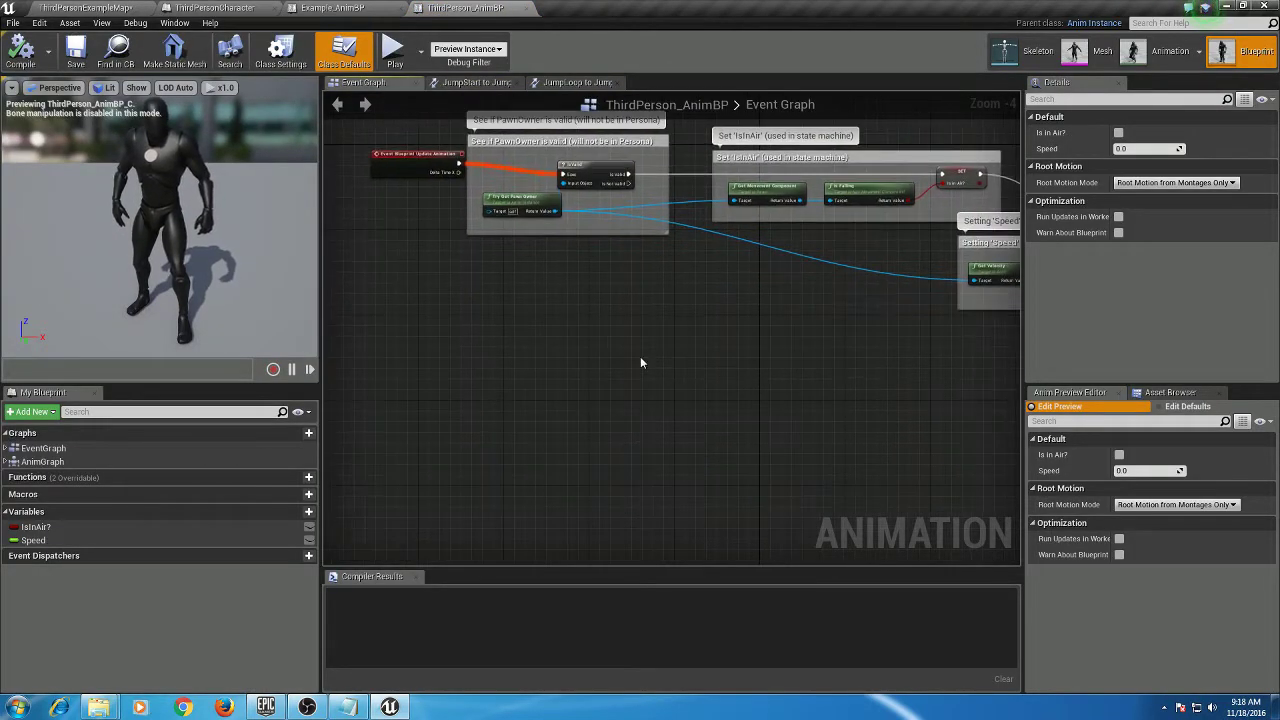
key(ctrl+v)
drag(705, 312, 647, 296)
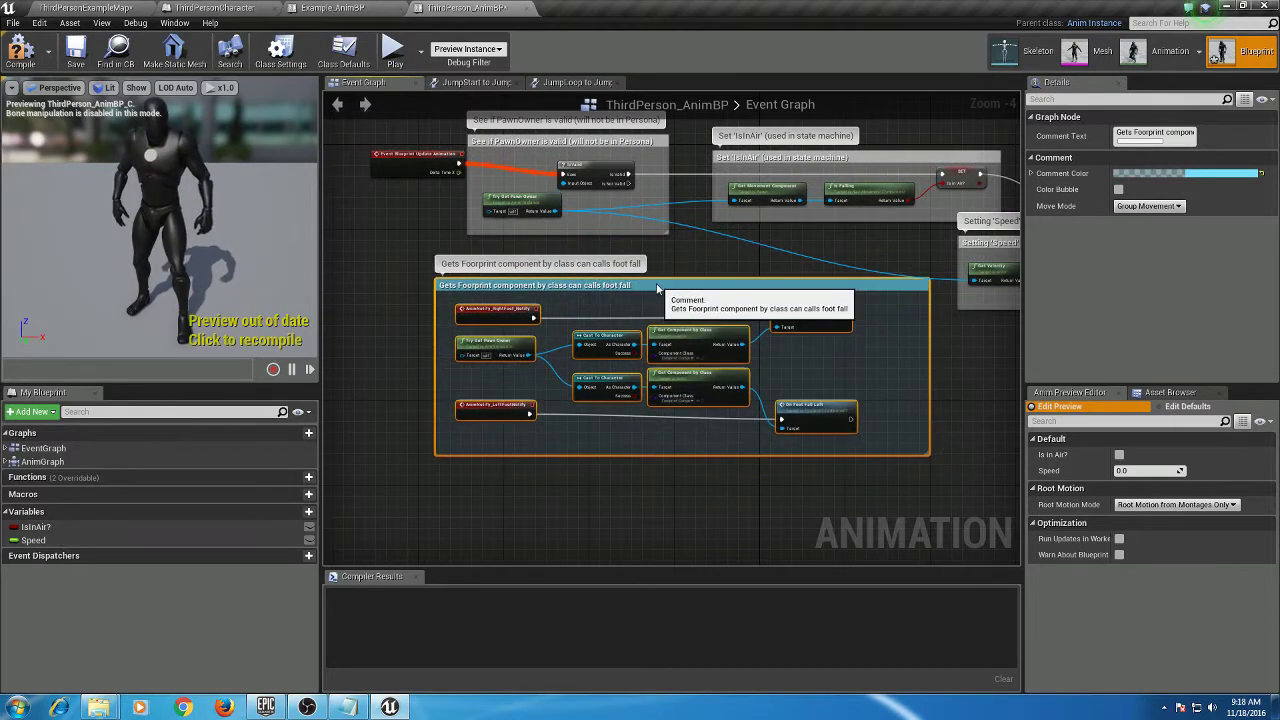
click(386, 272)
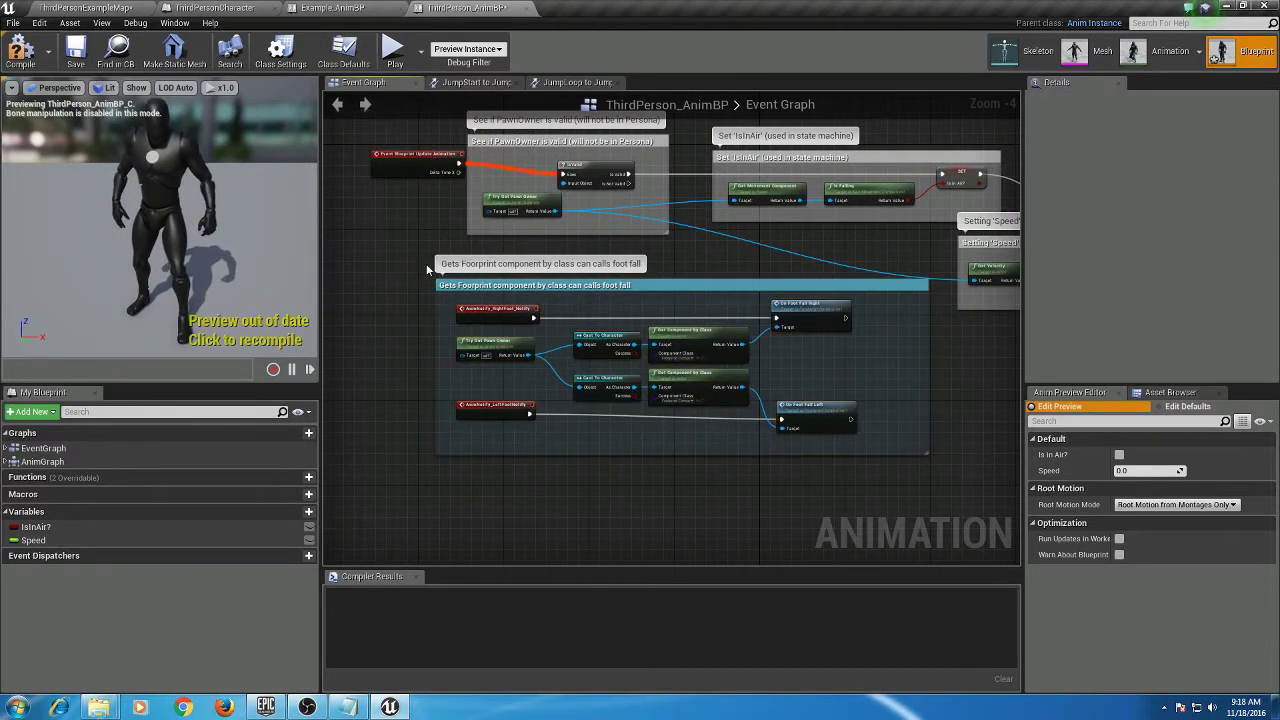
Switch ThirdPerson_AnimBP to animation editing, pause the preview playback and open the ThirdPersonRun animation.
click(1158, 57)
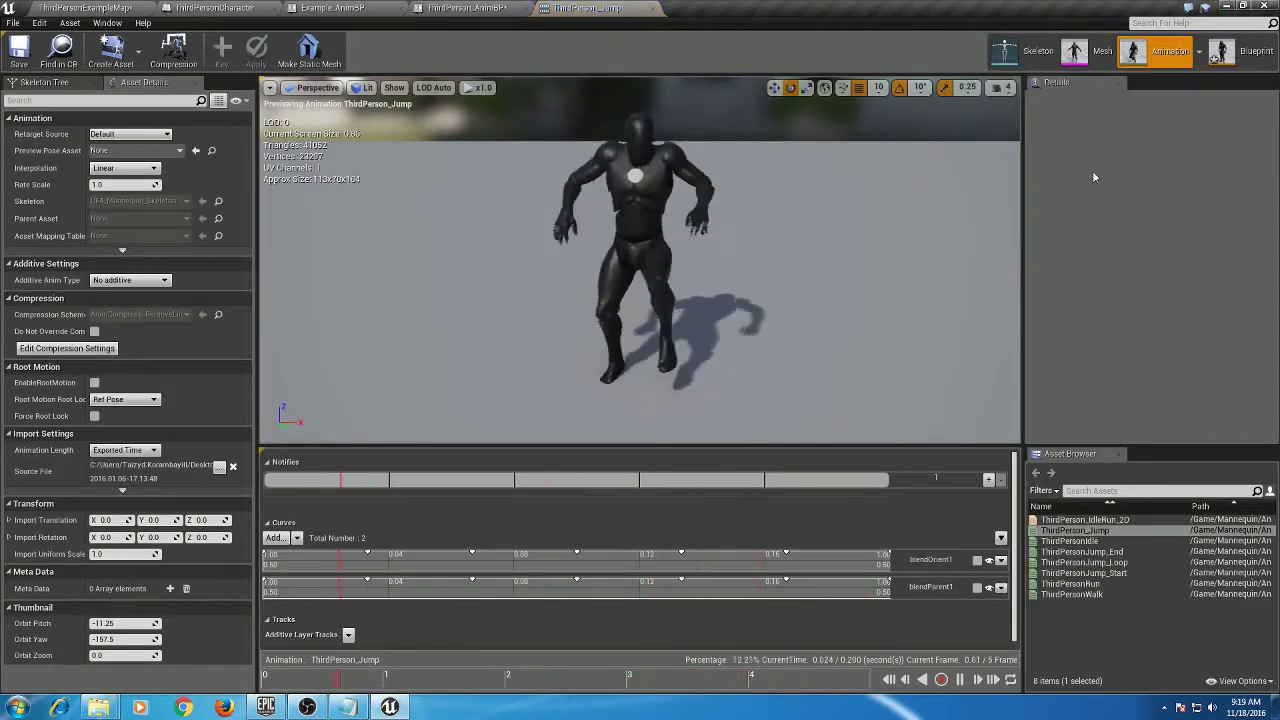
click(961, 680)
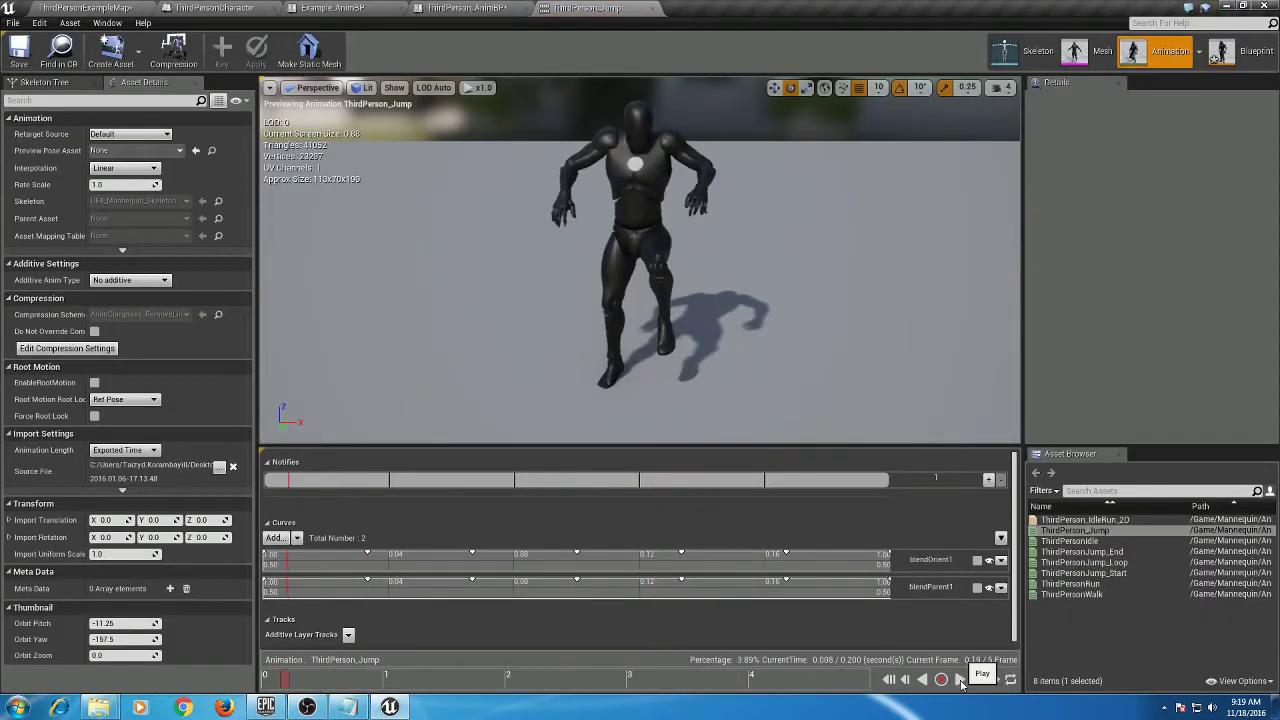
double_click(1054, 583)
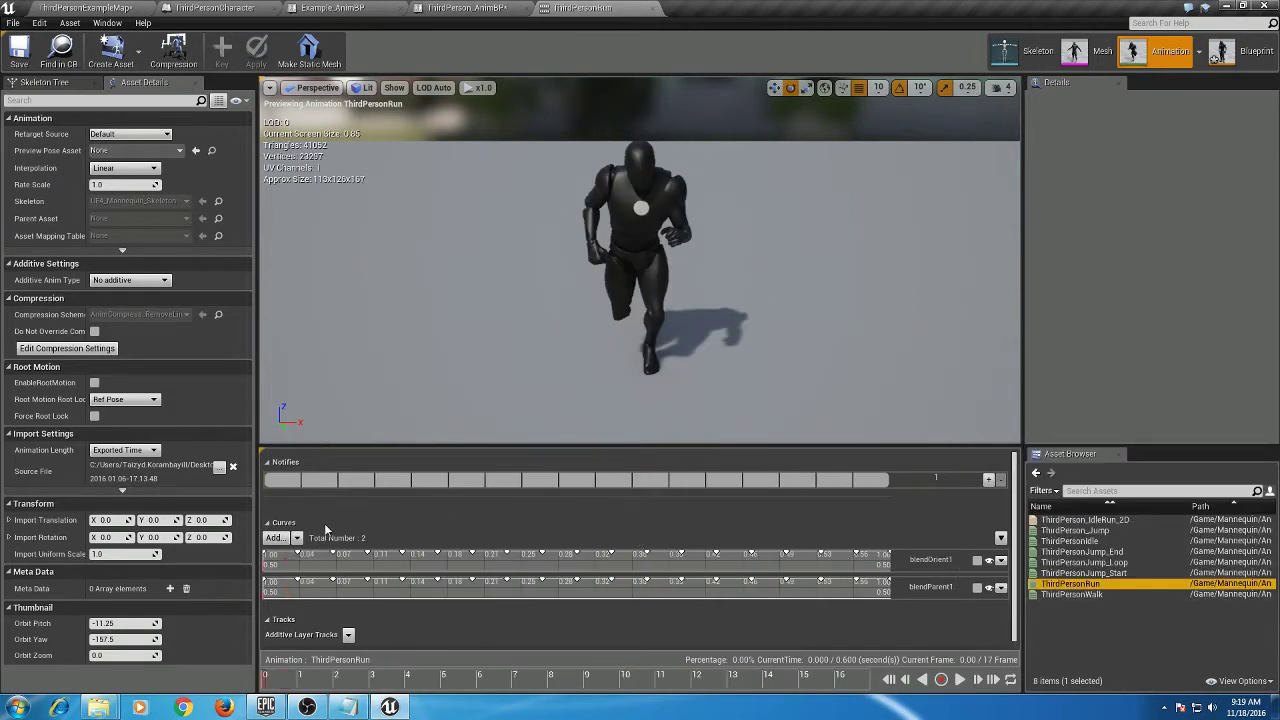
Add a new notify named RightFootHit to ThirdPersonRun at about frame 7.6, where the right foot lands.
click(265, 681)
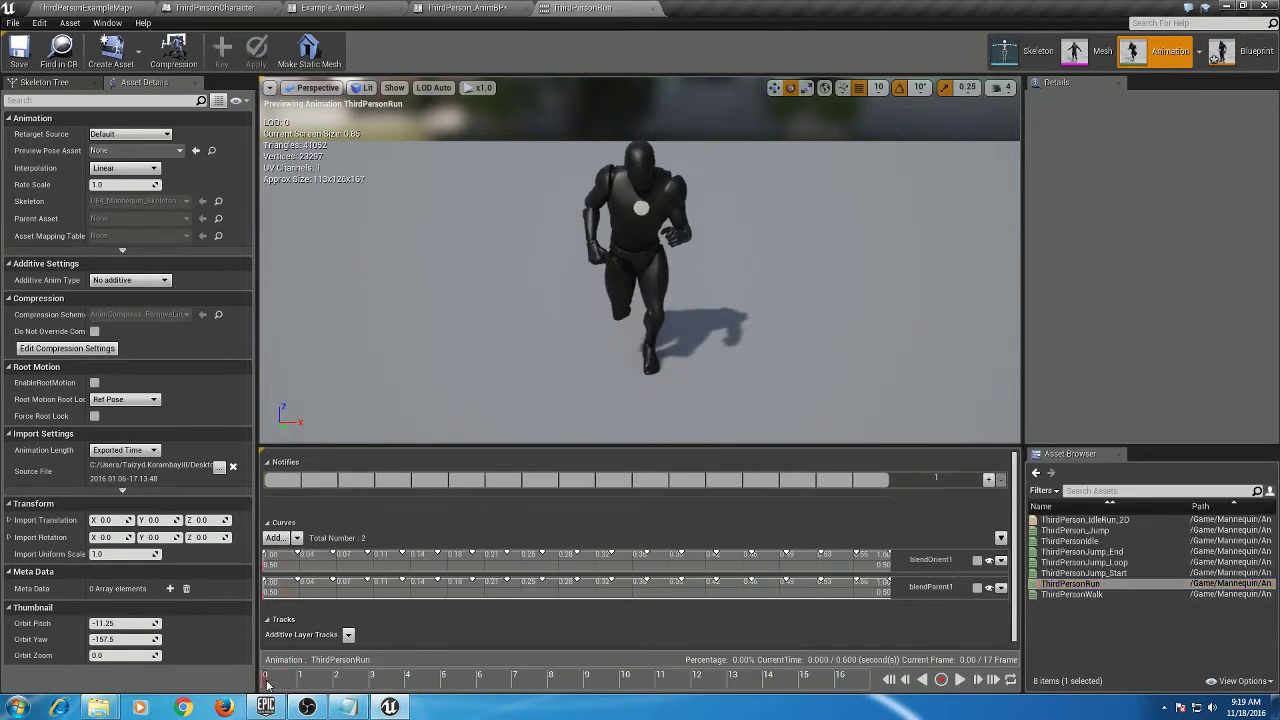
drag(265, 681, 536, 712)
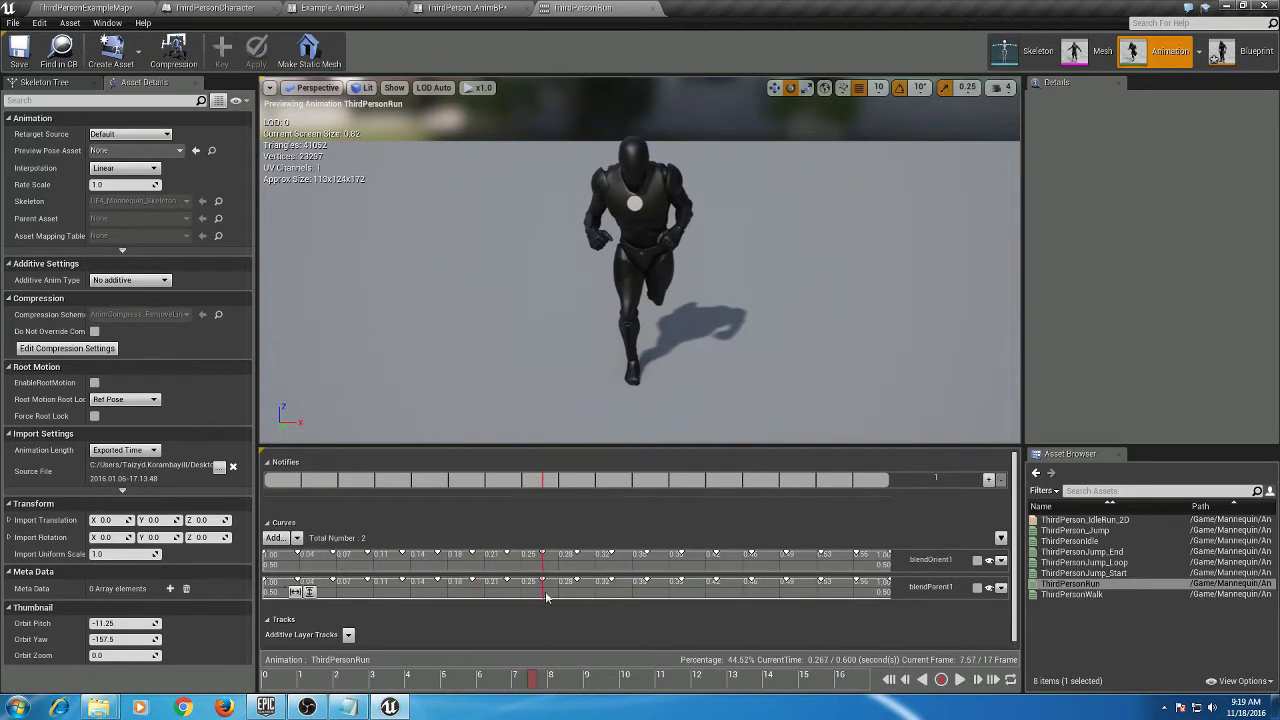
right_click(546, 487)
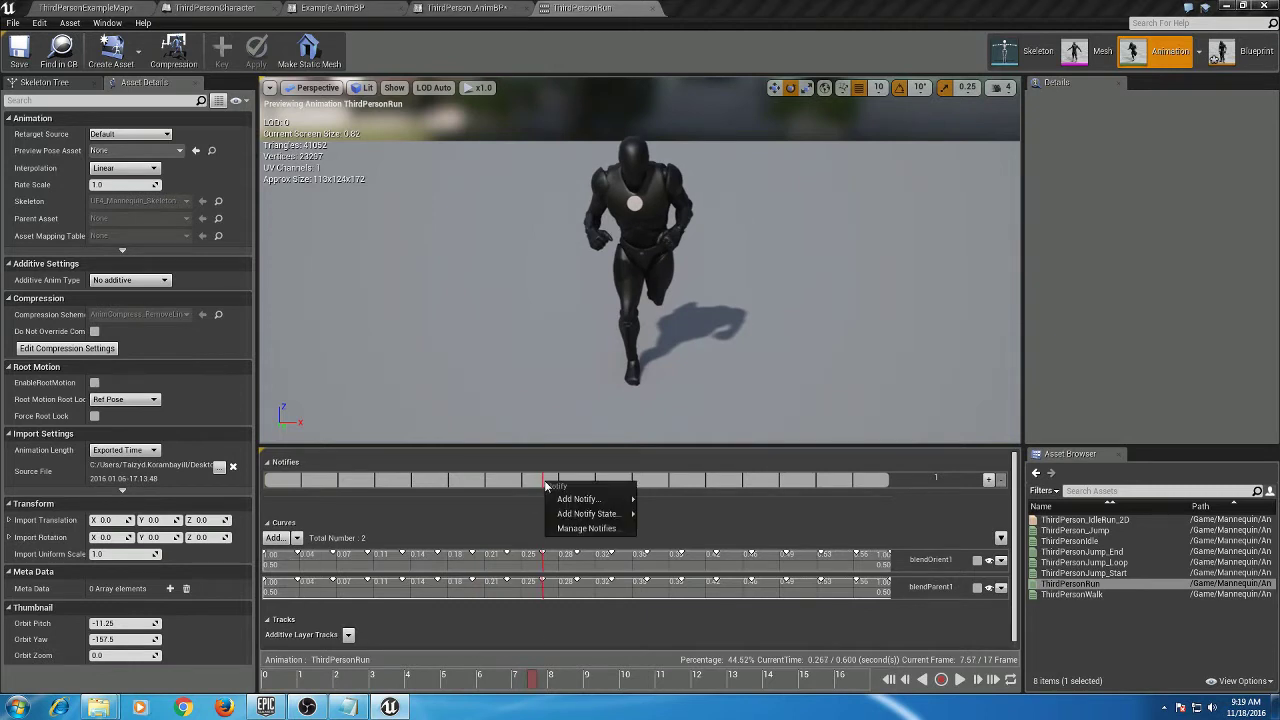
mouse_move(566, 502)
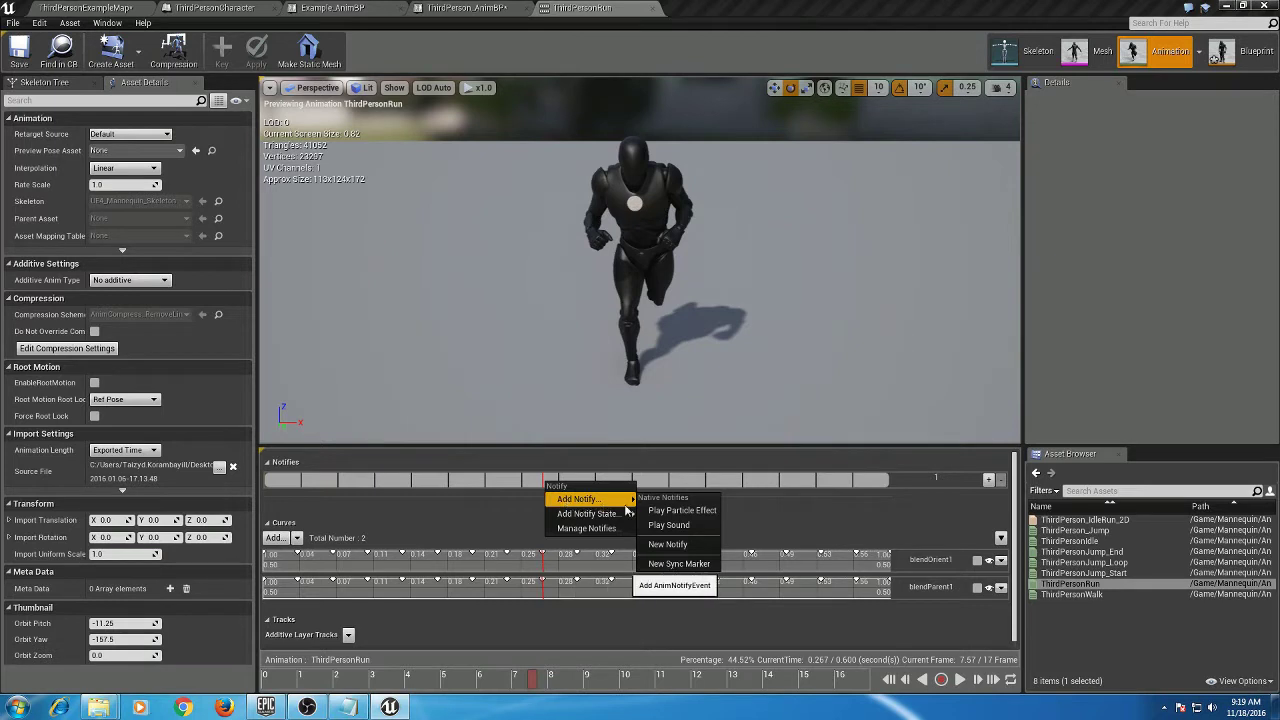
click(670, 544)
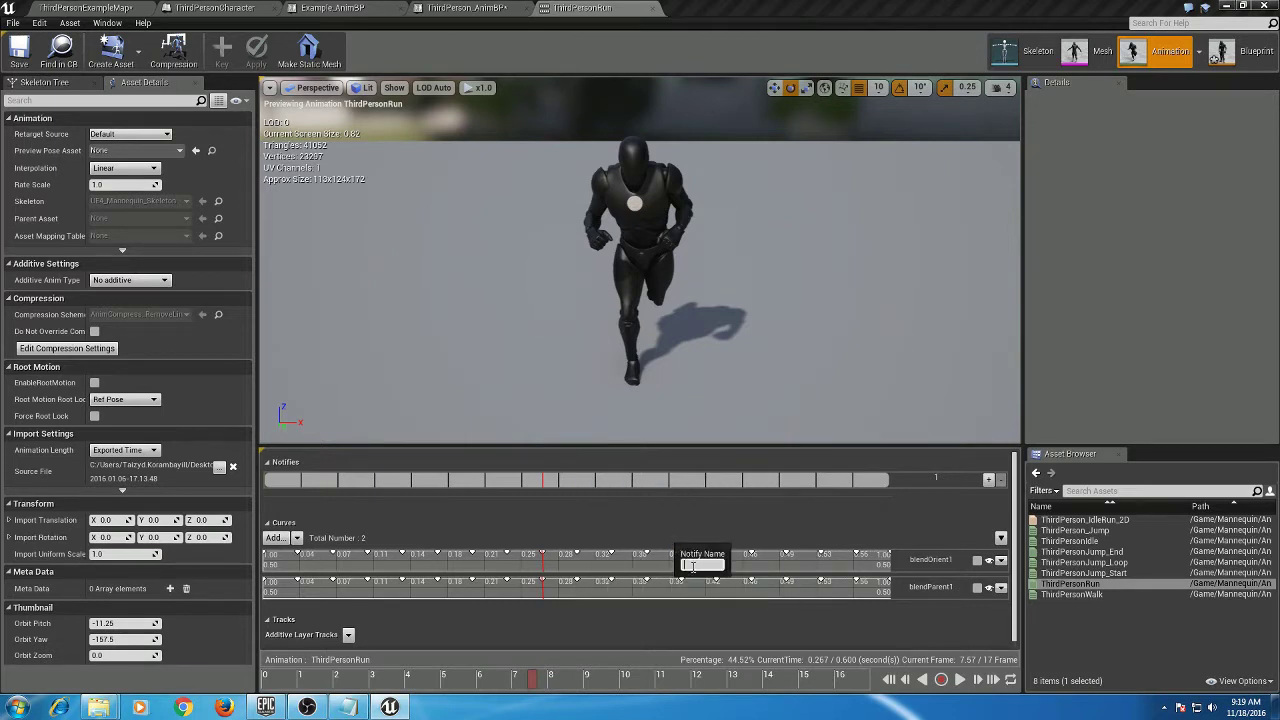
text(RightFootHit)
key(Return)
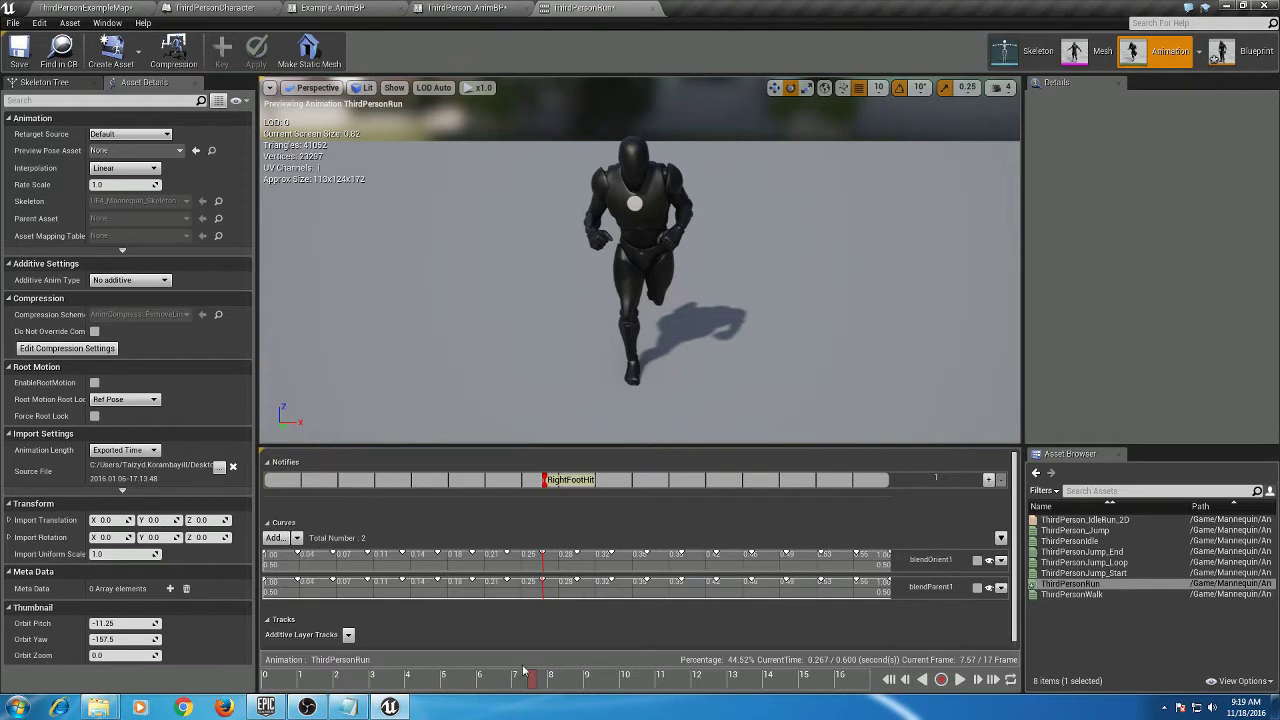
drag(535, 685, 838, 685)
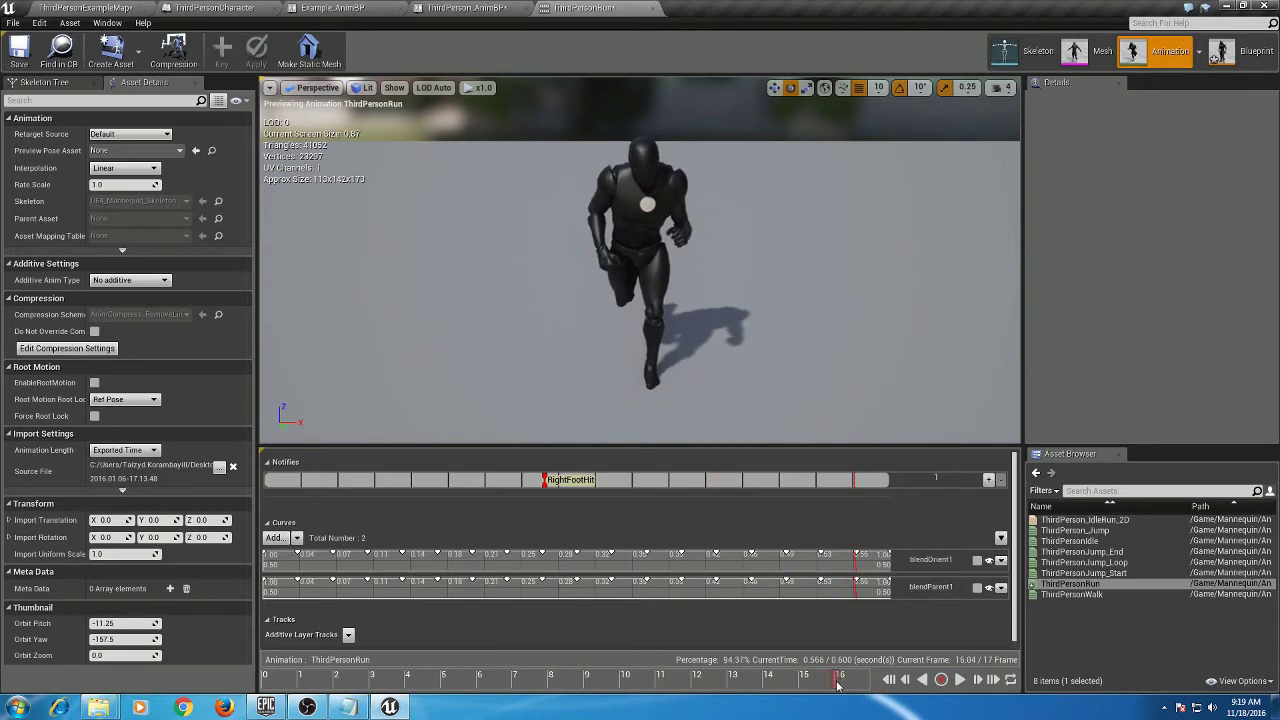
right_click(856, 484)
mouse_move(887, 496)
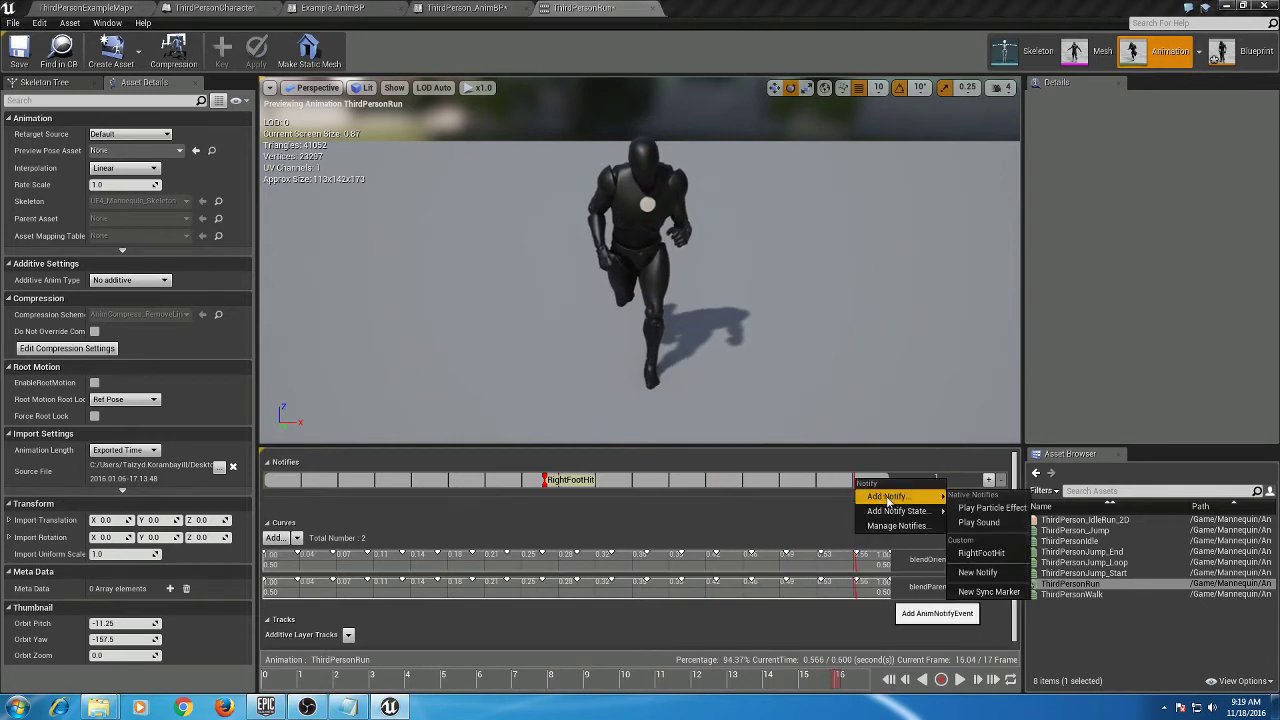
click(970, 572)
key(Return)
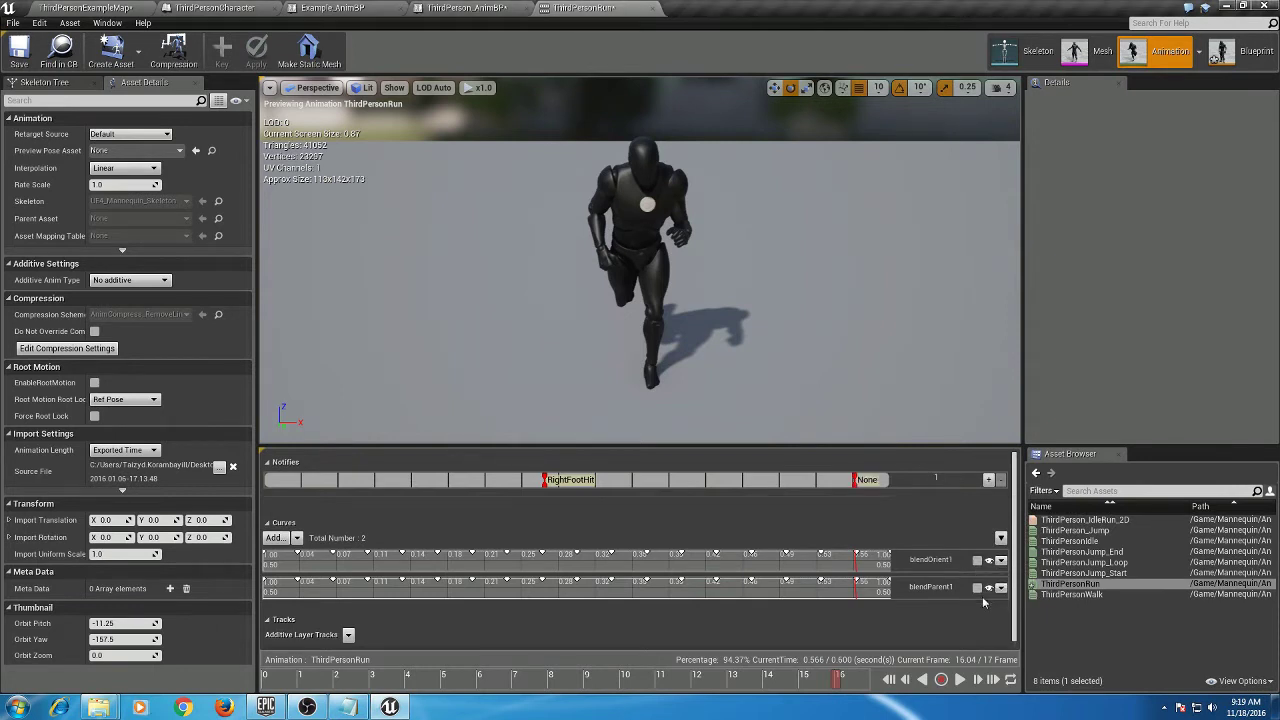
click(867, 481)
right_click(870, 484)
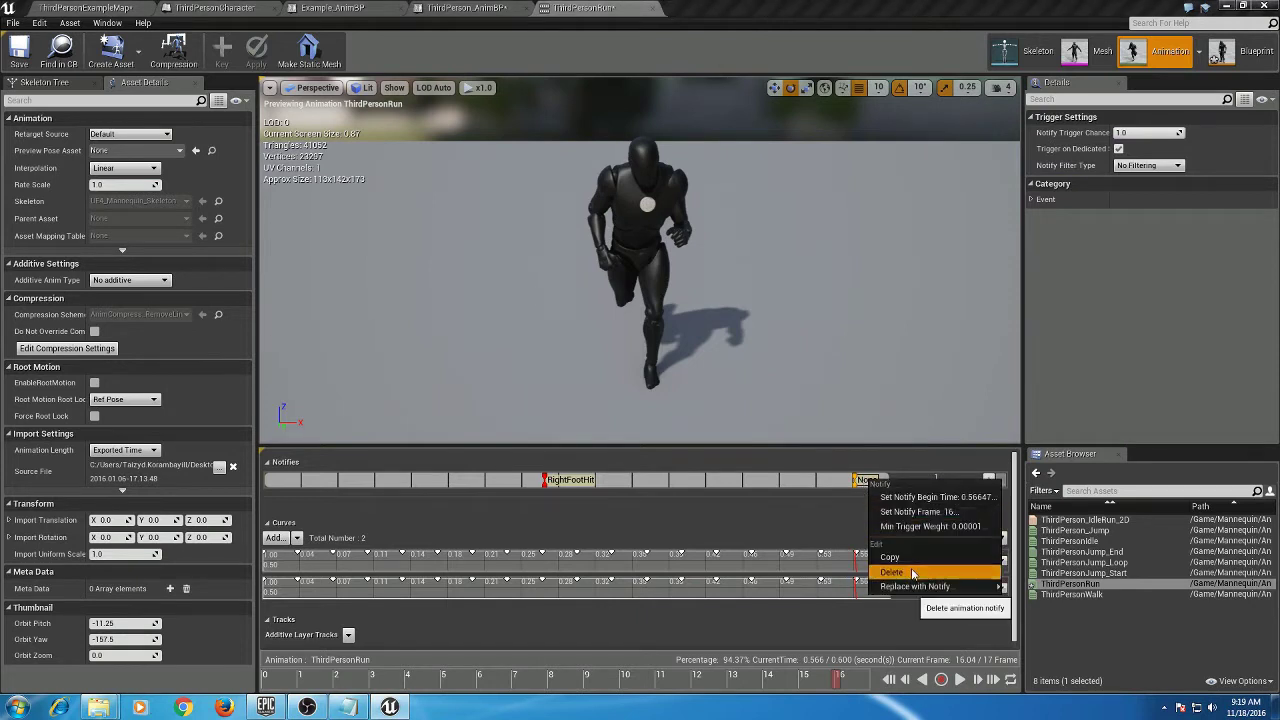
click(893, 572)
Add a new notify named LeftFootHit to ThirdPersonRun at about frame 16, where the left foot lands.
right_click(855, 481)
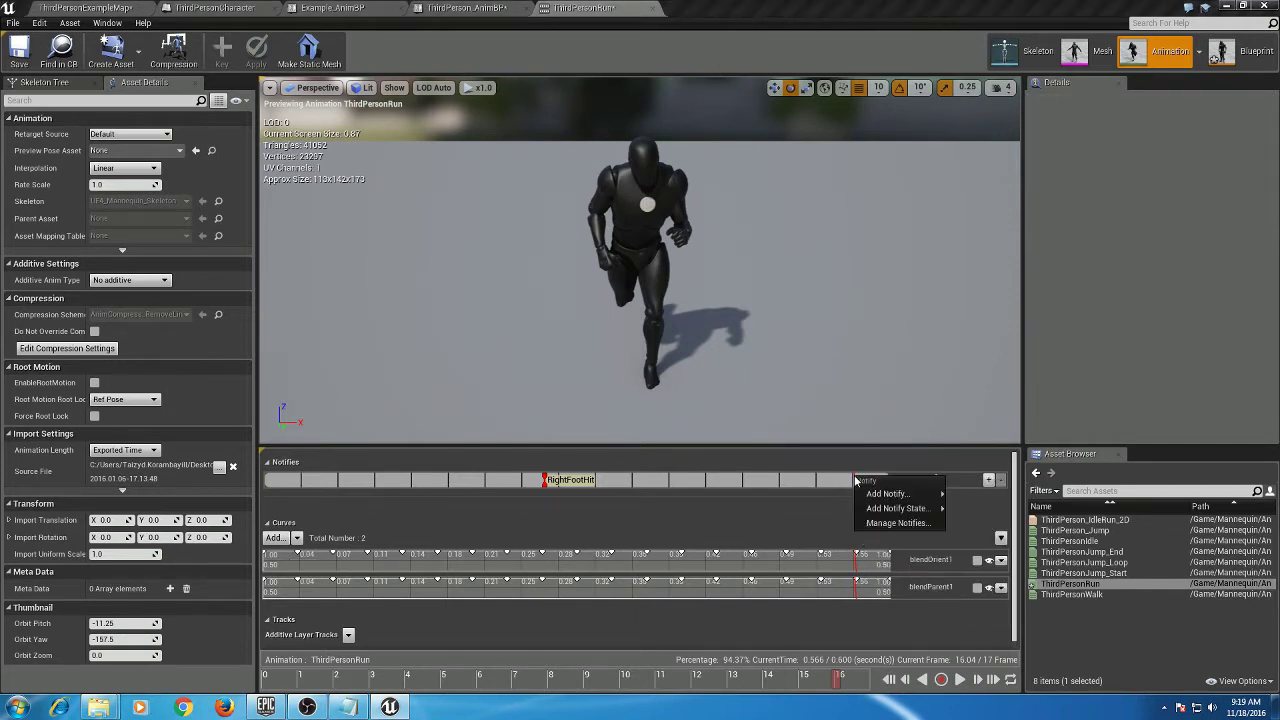
mouse_move(886, 494)
click(978, 570)
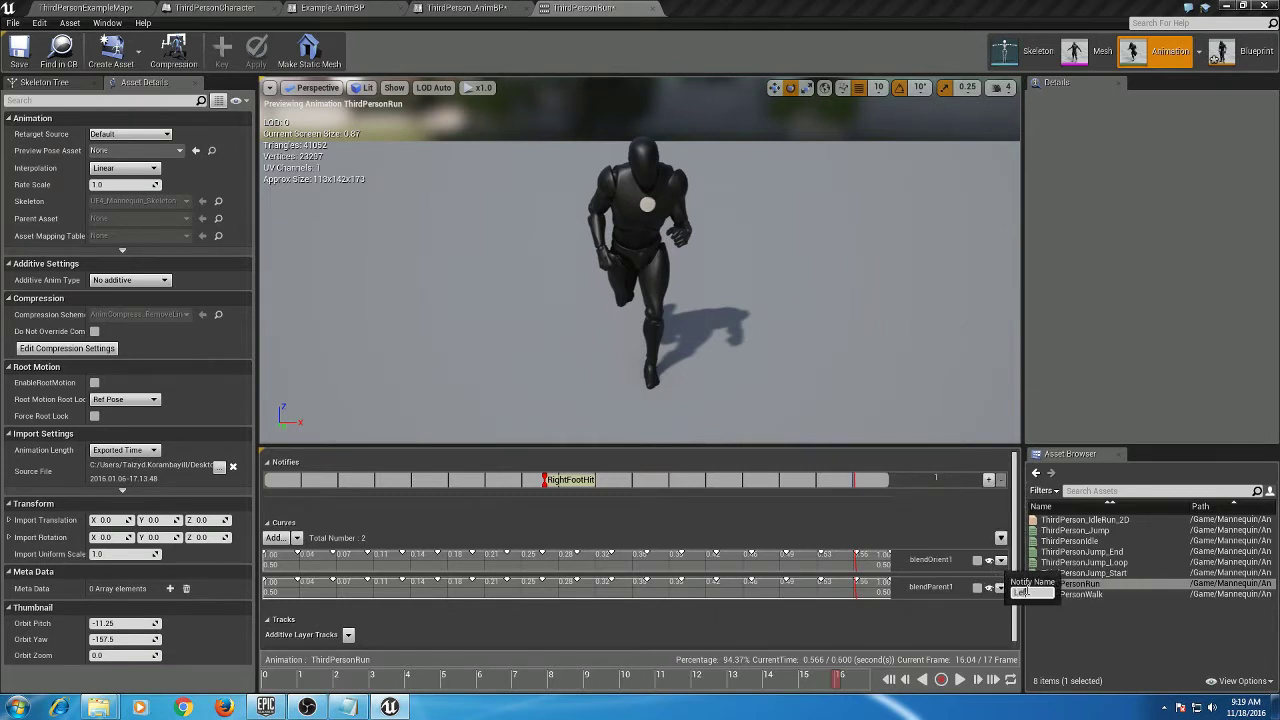
text(LeftFootHit)
key(Return)
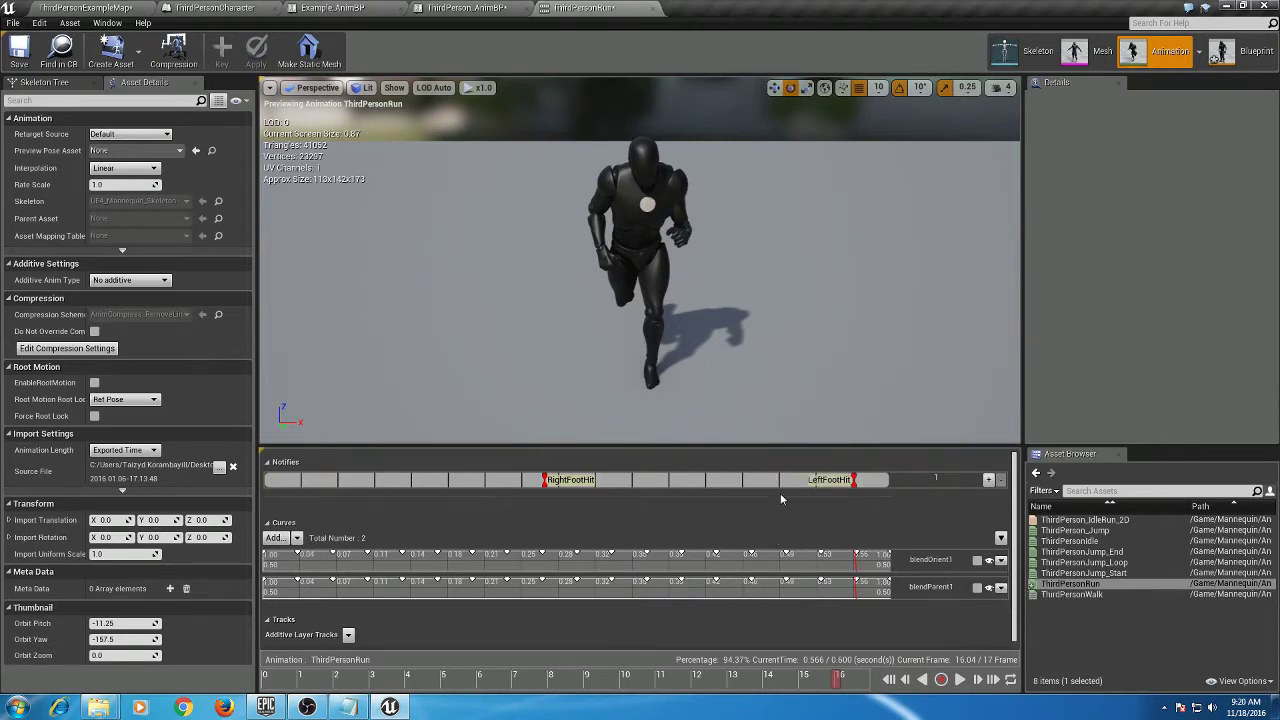
Open the ThirdPersonWalk animation and add the existing RightFootHit notify at about frame 10.
double_click(1087, 595)
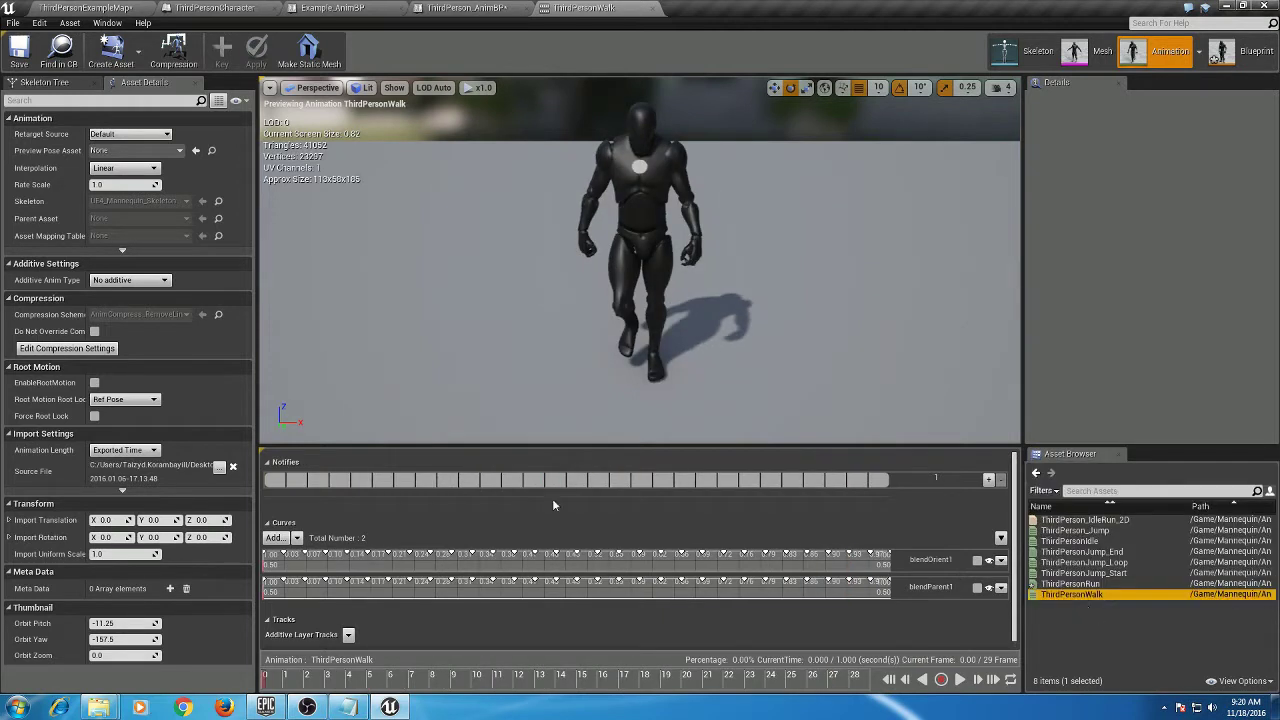
mouse_move(266, 680)
mouse_down()
mouse_move(490, 681)
mouse_move(474, 683)
mouse_up()
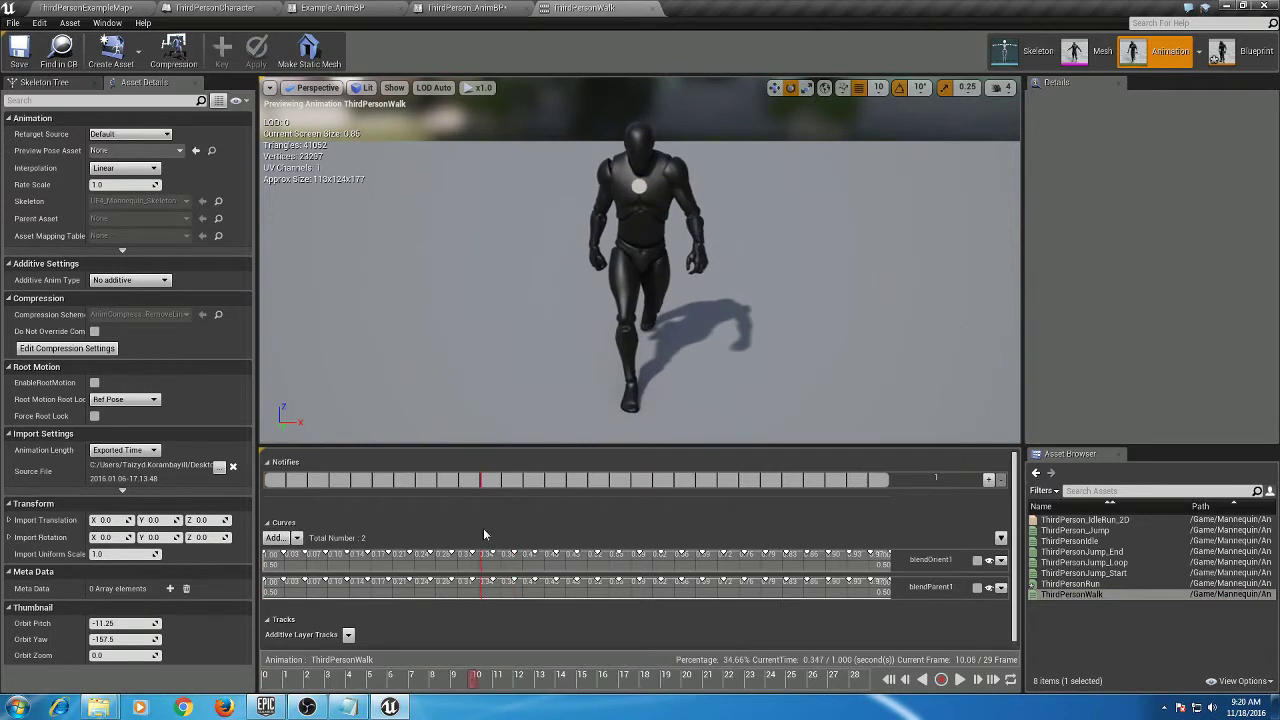
right_click(478, 483)
mouse_move(508, 496)
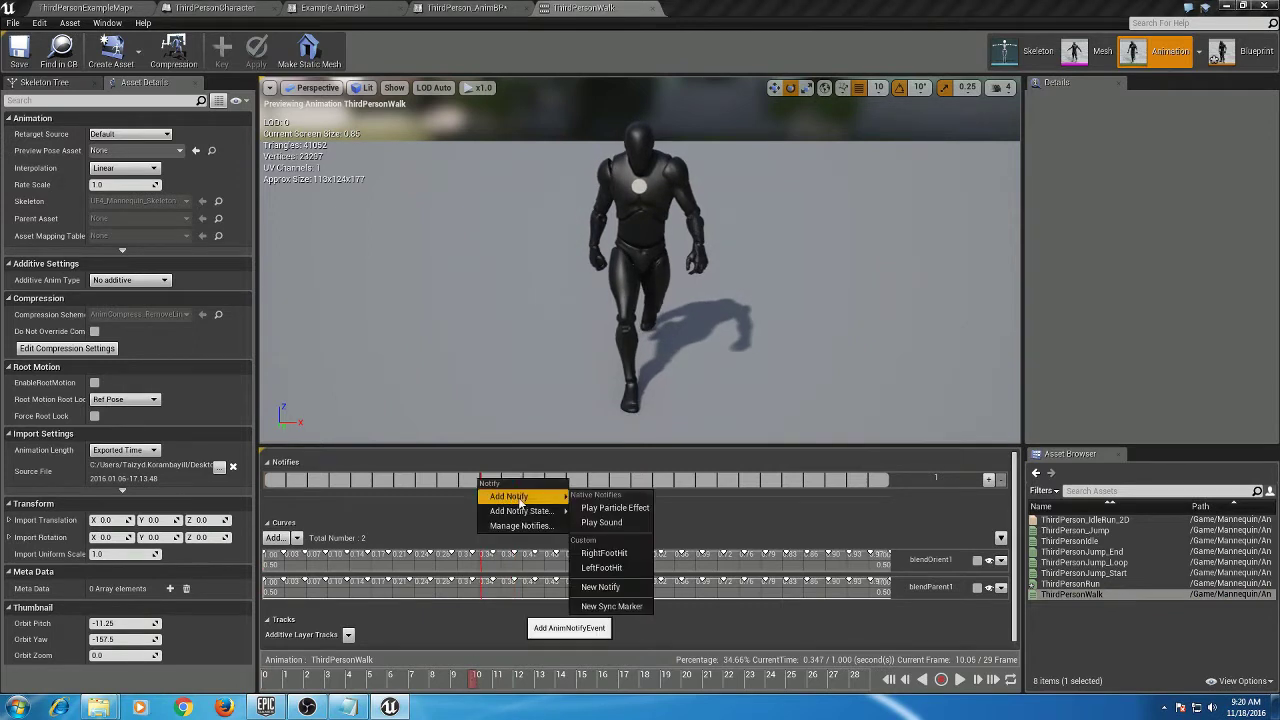
click(619, 555)
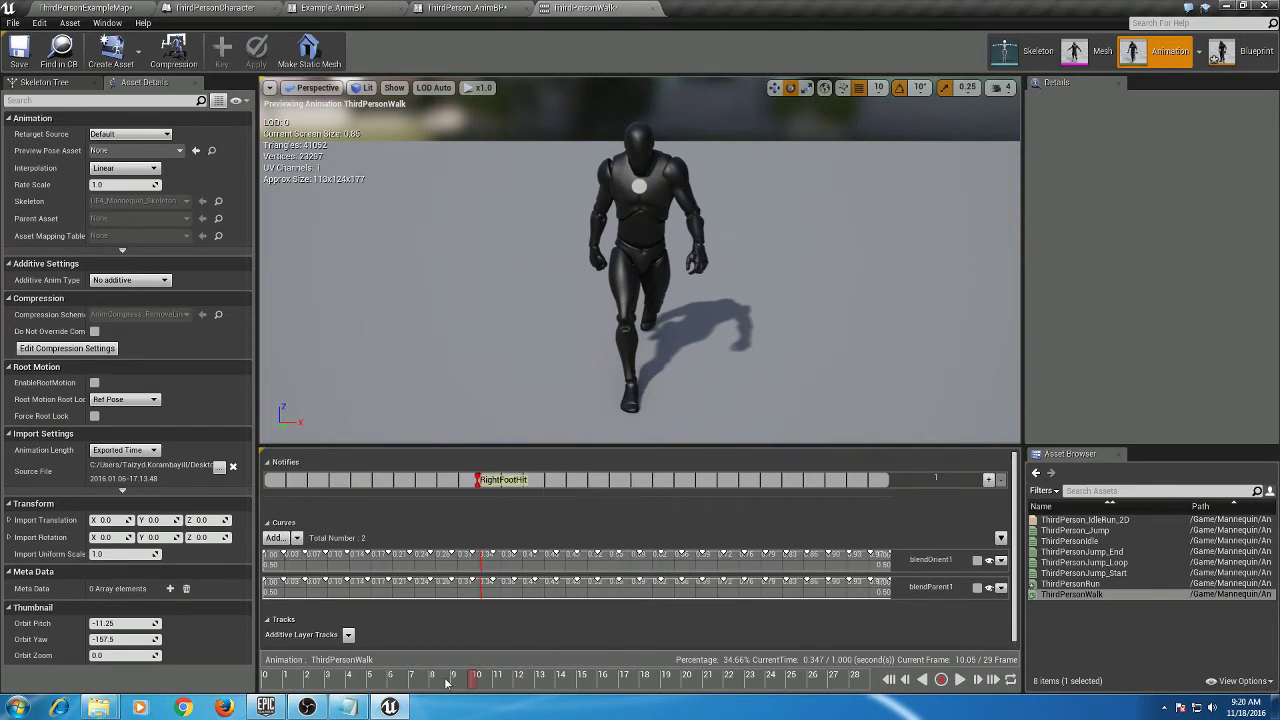
Add the existing LeftFootHit notify to ThirdPersonWalk at about frame 26, where the left foot lands.
drag(472, 684, 808, 678)
right_click(818, 483)
mouse_move(850, 494)
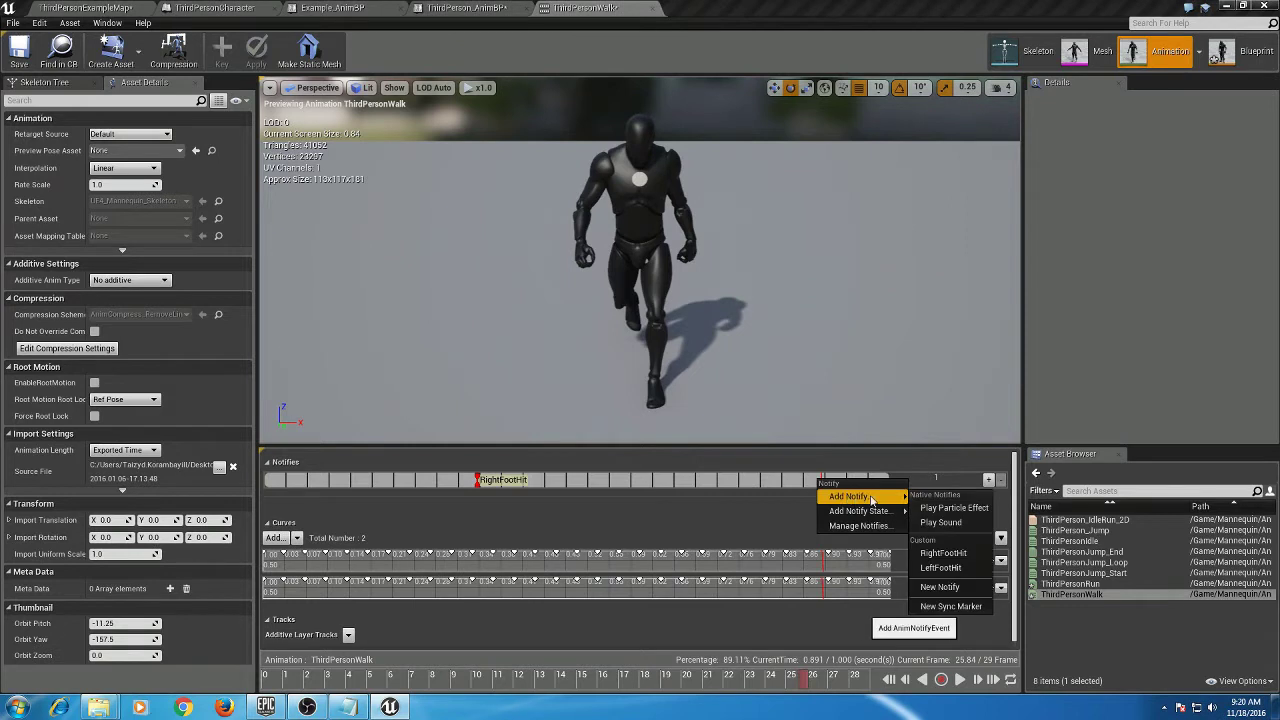
click(940, 570)
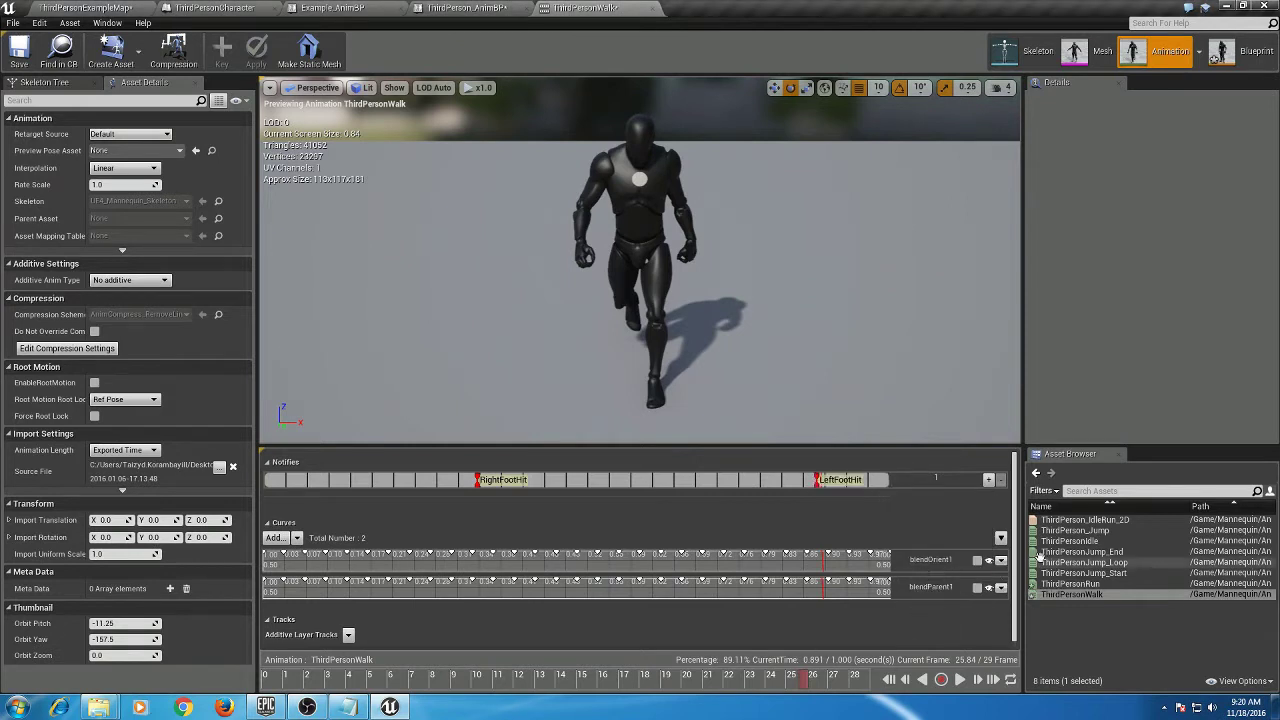
In the ThirdPerson_Jump animation, add a RightFootHit notify at about frame 2 and a LeftFootHit notify shortly after it, and save.
click(1070, 530)
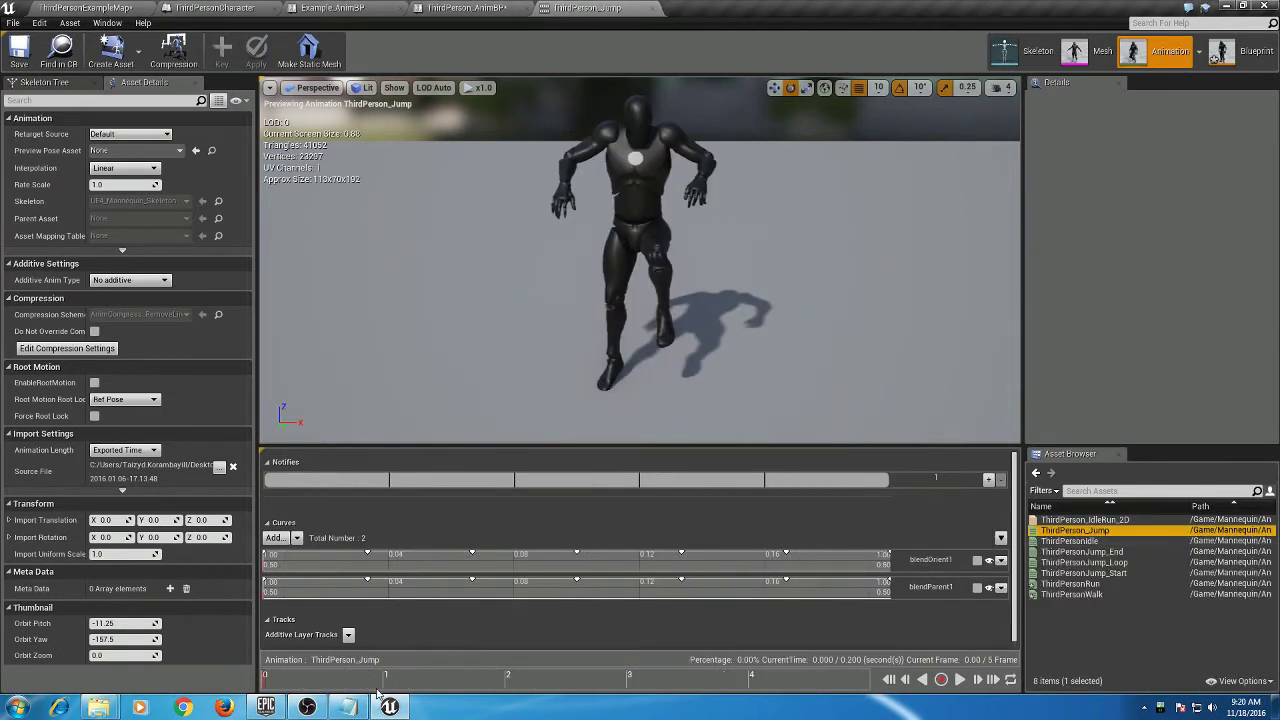
drag(265, 683, 519, 688)
right_click(516, 484)
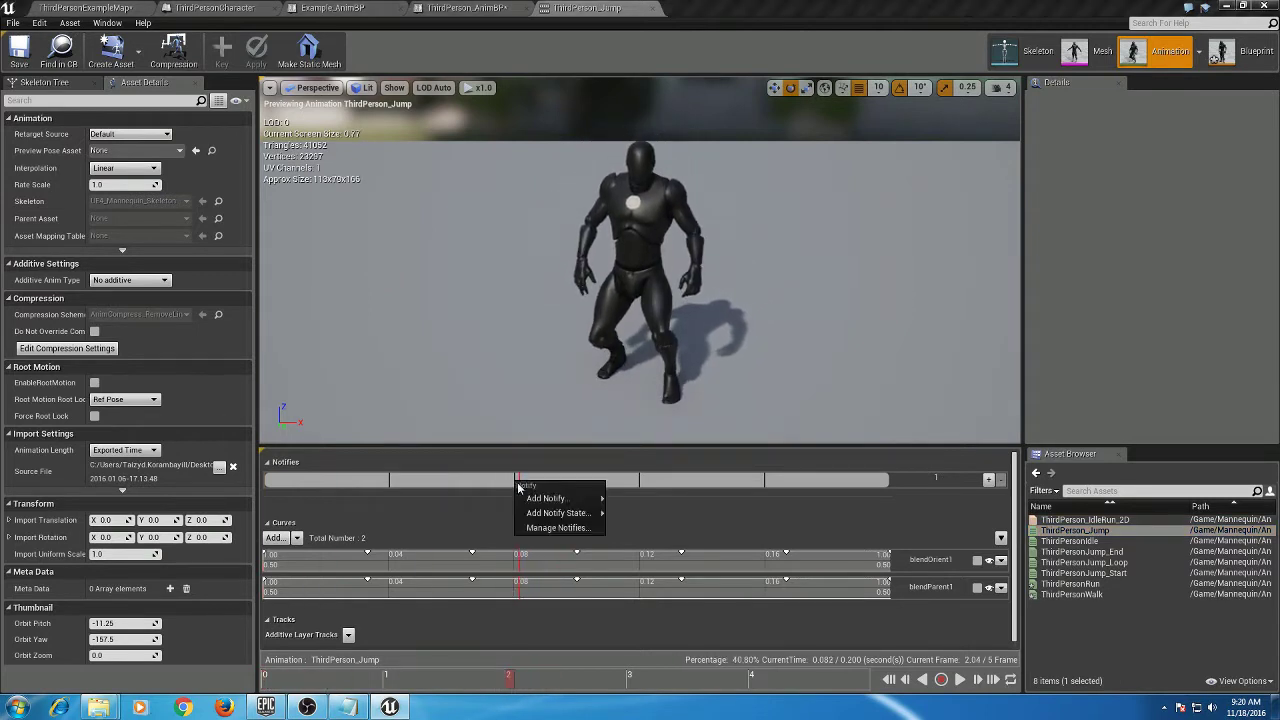
mouse_move(552, 498)
click(655, 557)
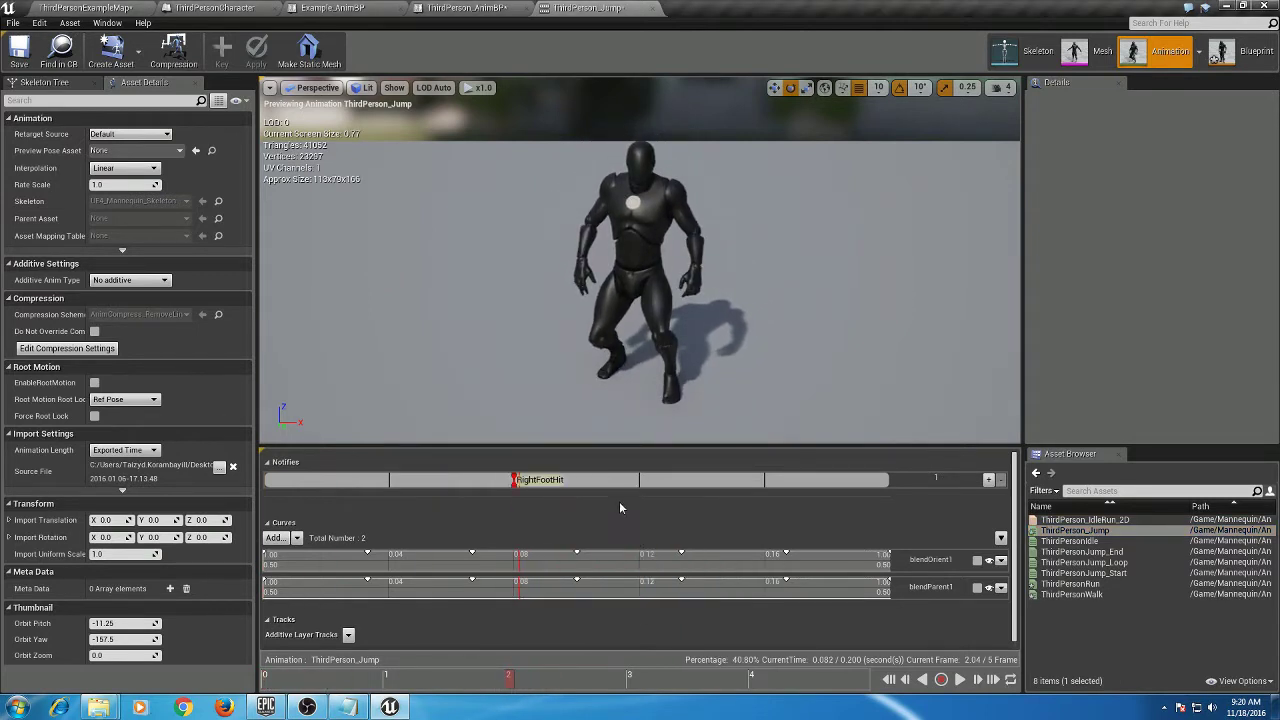
right_click(576, 483)
mouse_move(616, 497)
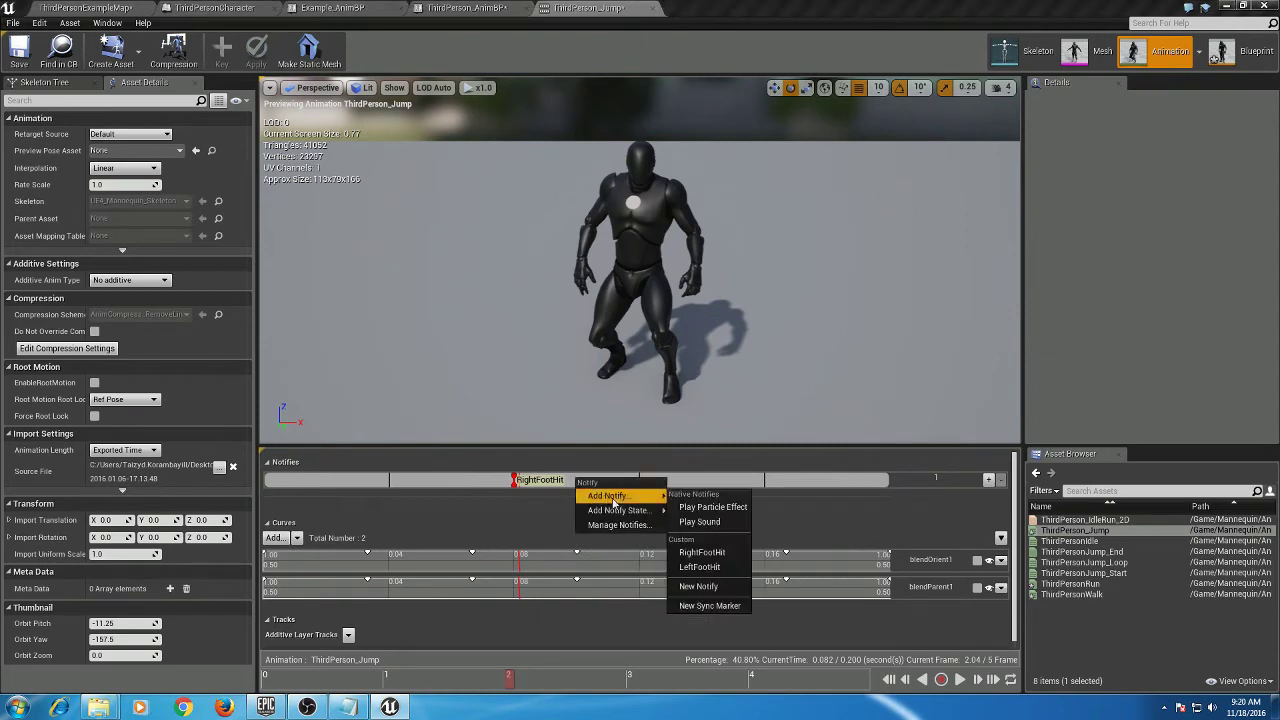
click(708, 566)
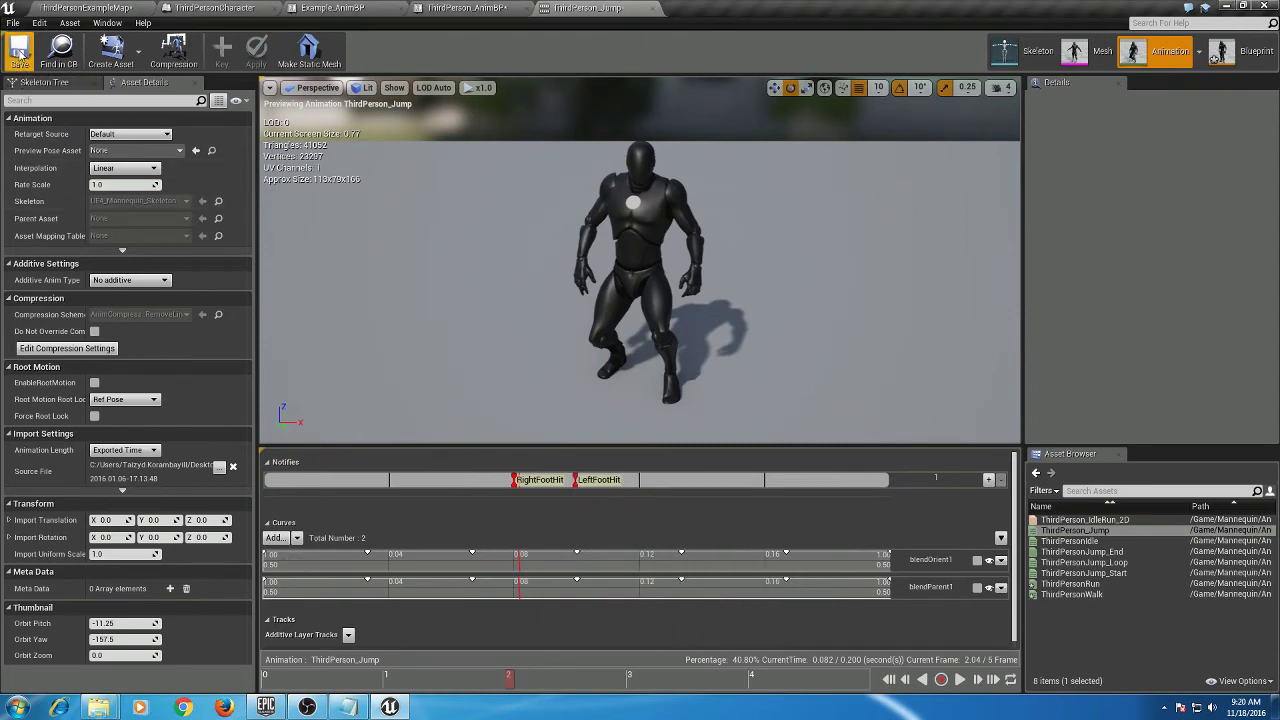
In ThirdPerson_AnimBP's Event Graph, add an AnimNotify_RightFootHit event beside the upper edge of the footprint comment group.
click(1230, 54)
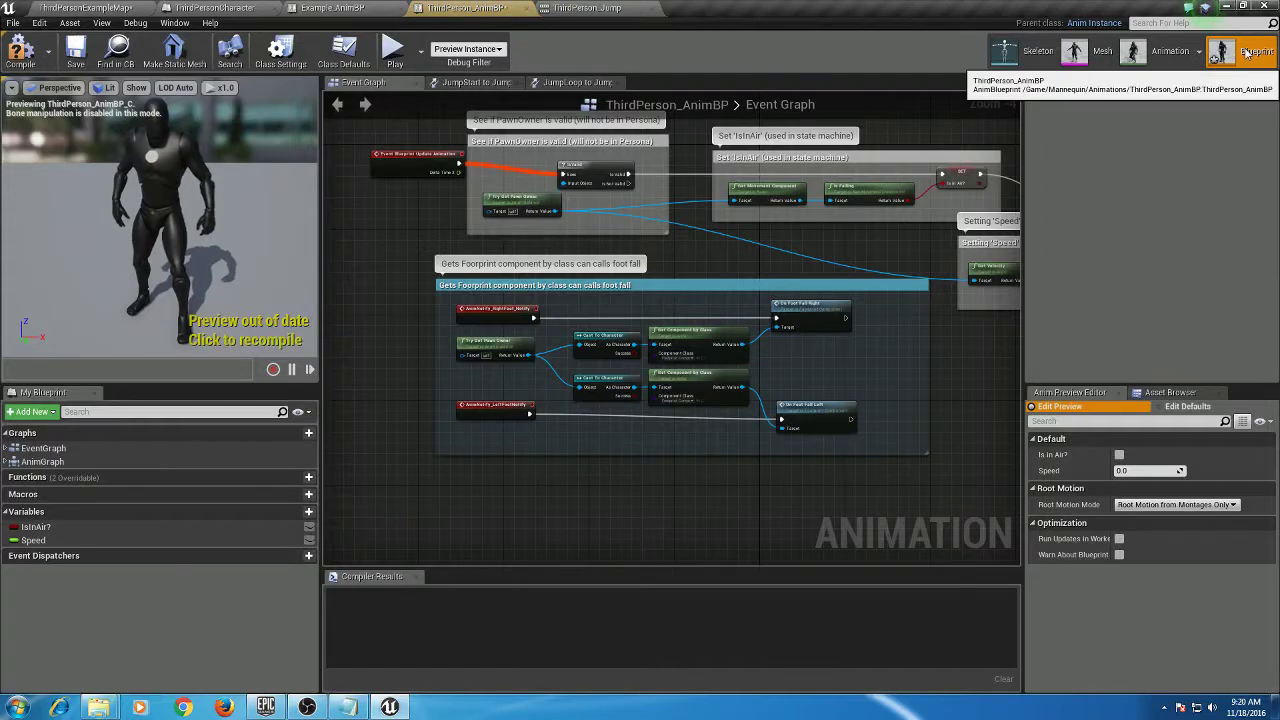
scroll(538, 323, up, 3)
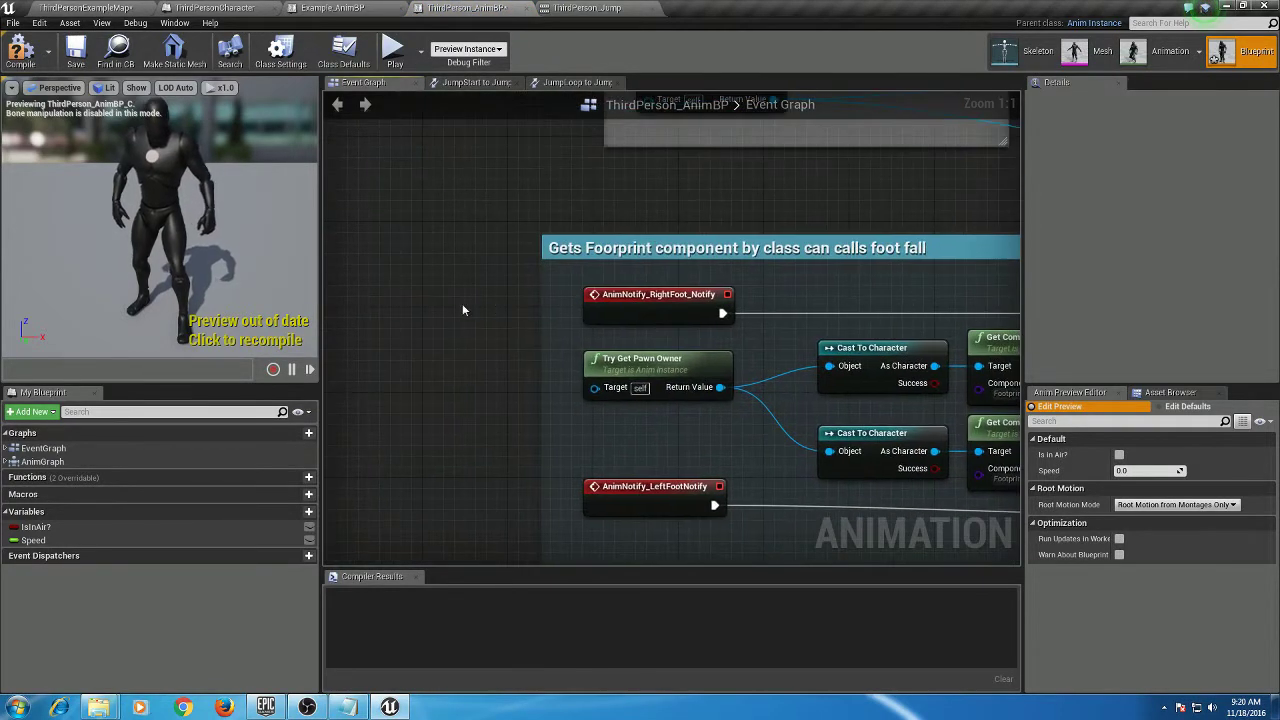
right_click(450, 299)
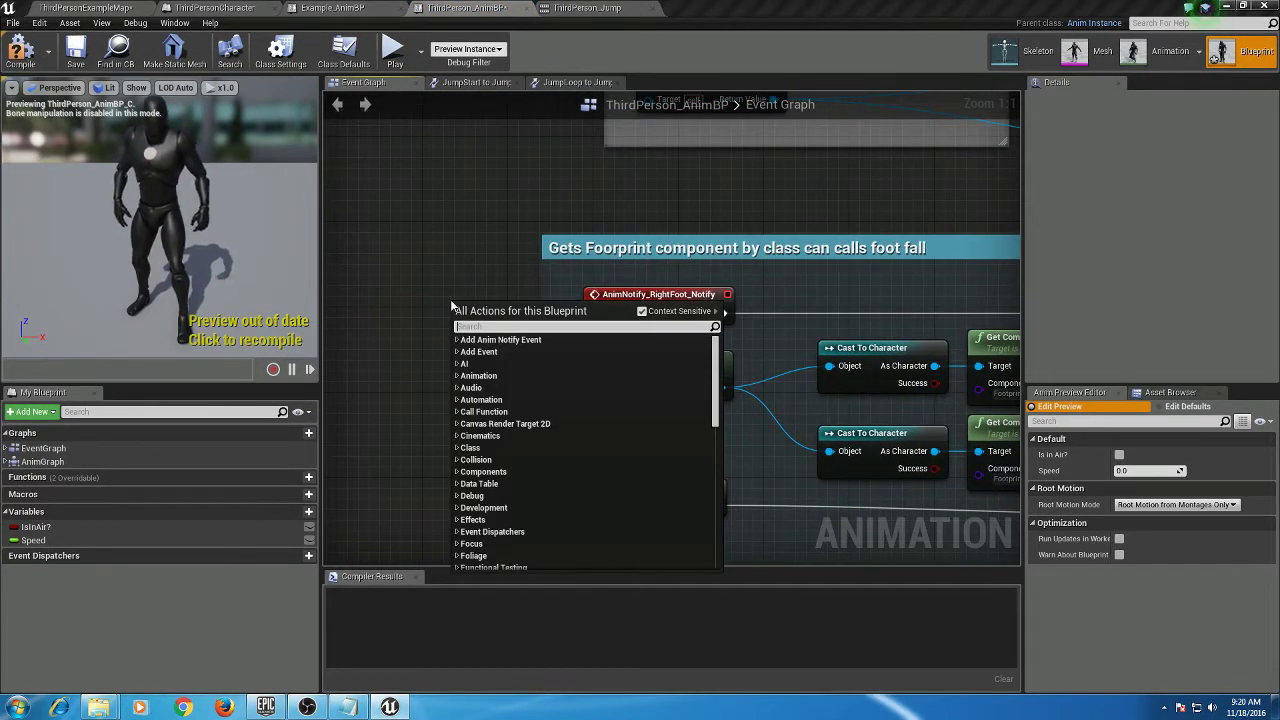
text(rightfootn)
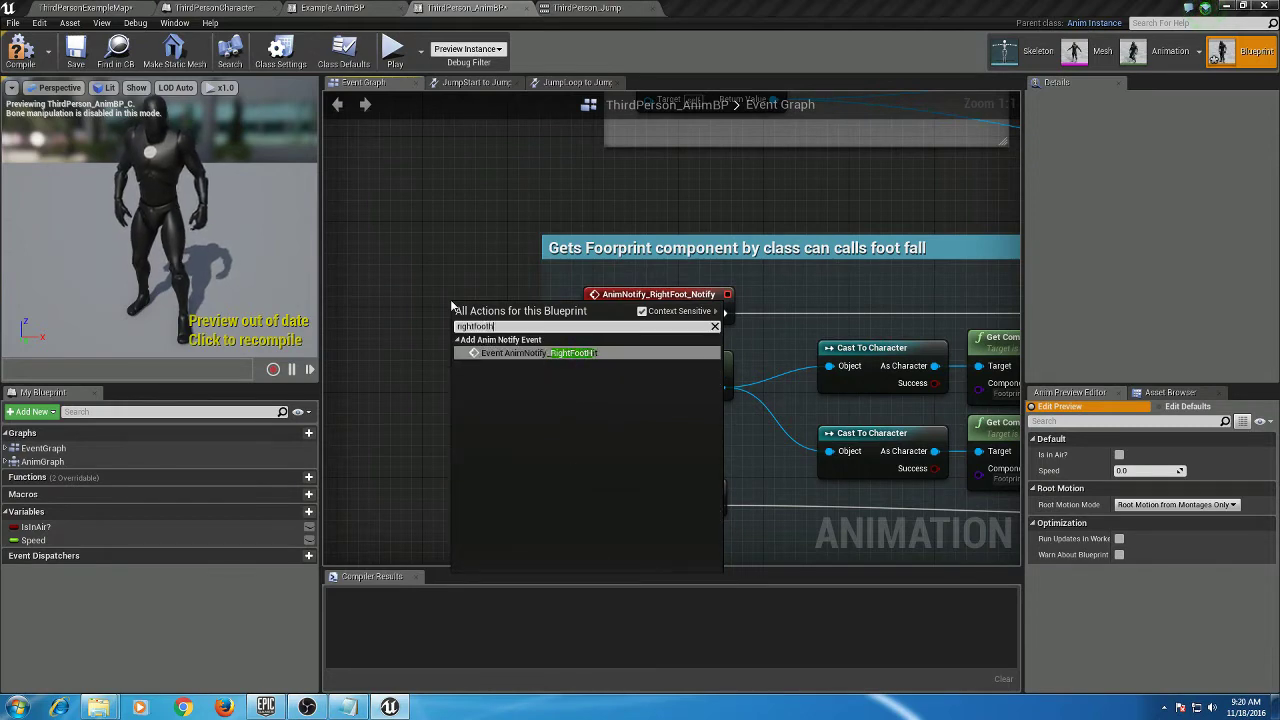
key(Return)
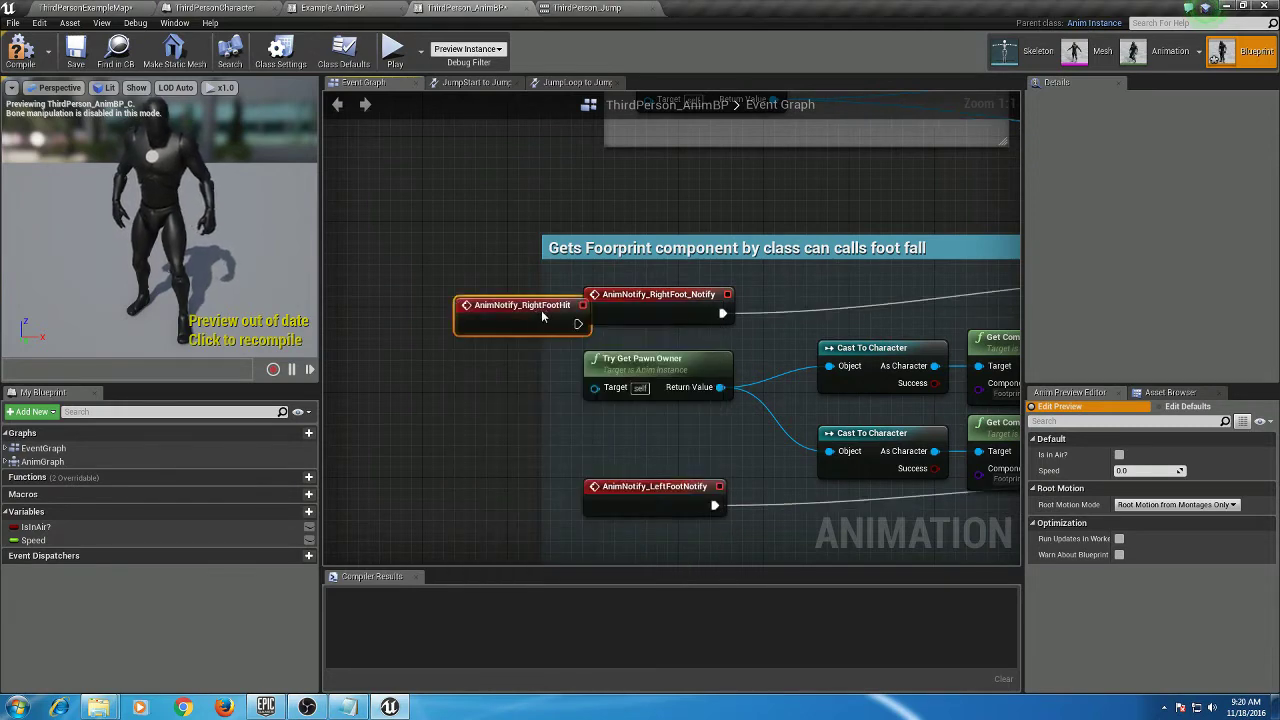
drag(543, 316, 479, 262)
Add an AnimNotify_LeftFootHit event and place it below the AnimNotify_RightFootHit node.
right_click(434, 381)
text(left)
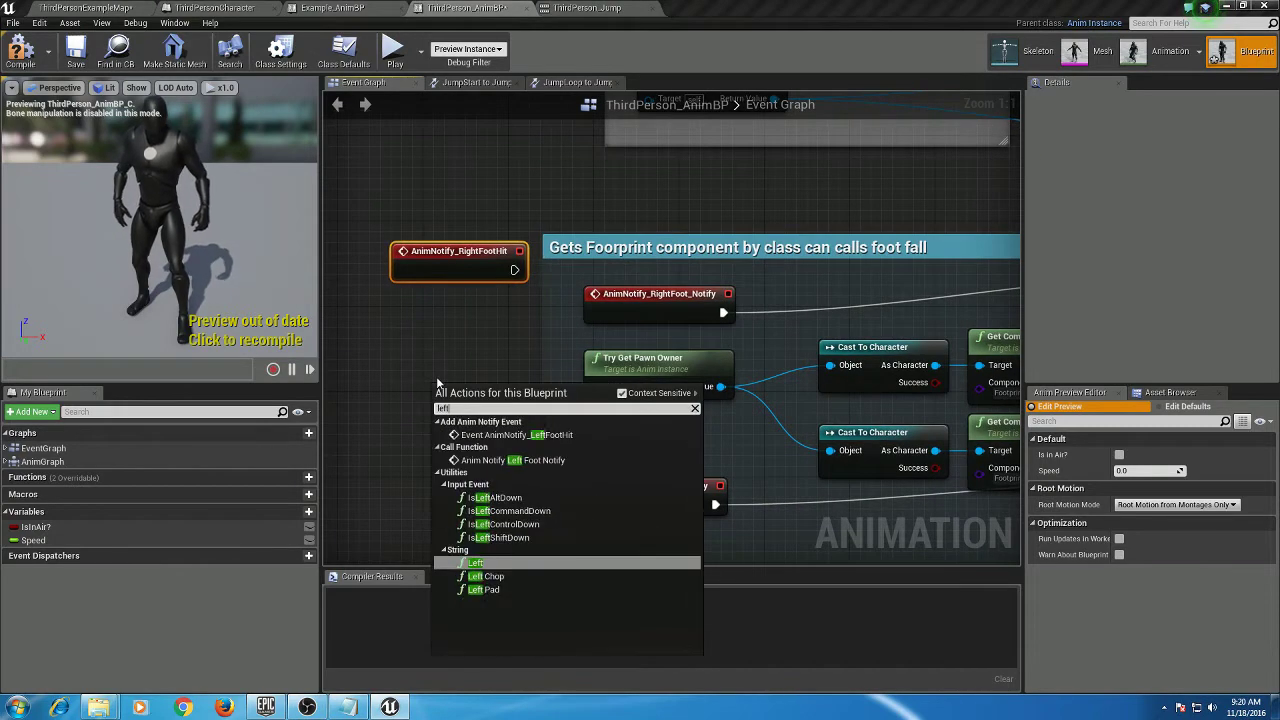
text( foot hit)
click(517, 434)
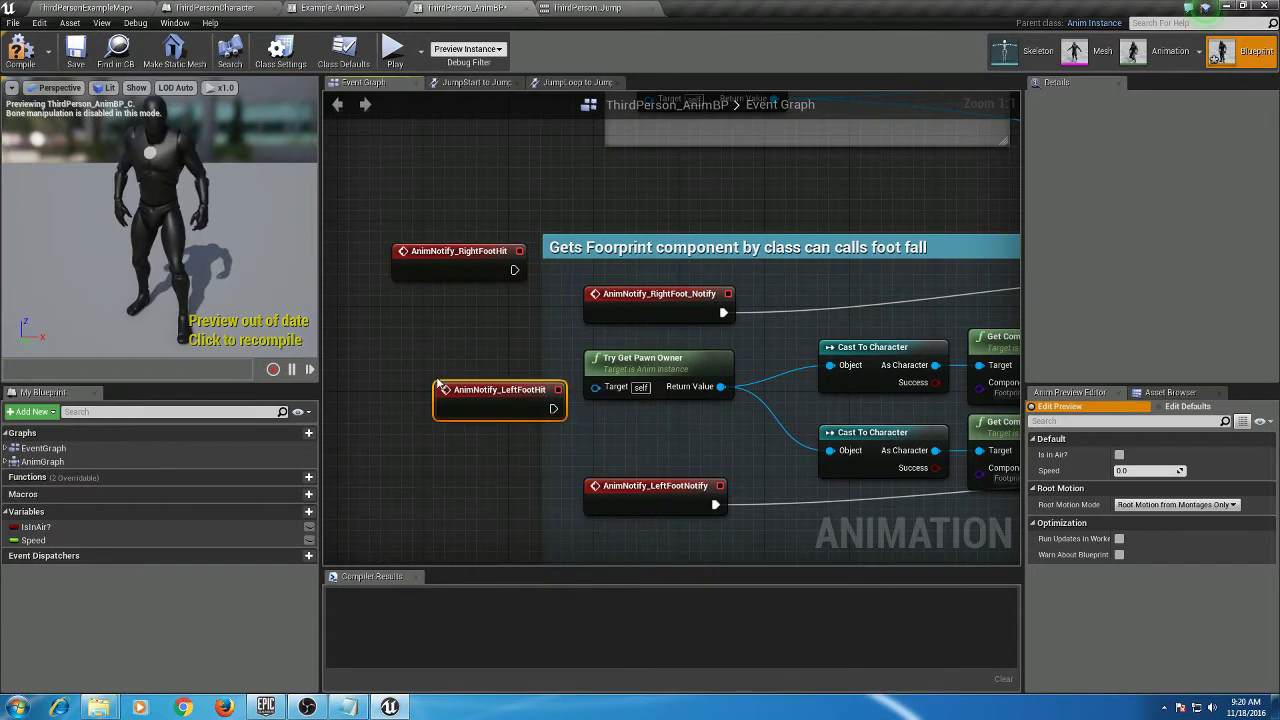
drag(523, 383, 447, 382)
Connect AnimNotify_RightFootHit's execution output to On Foot Fall Right and AnimNotify_LeftFootHit's to On Foot Fall Left.
right_drag(447, 382, 343, 361)
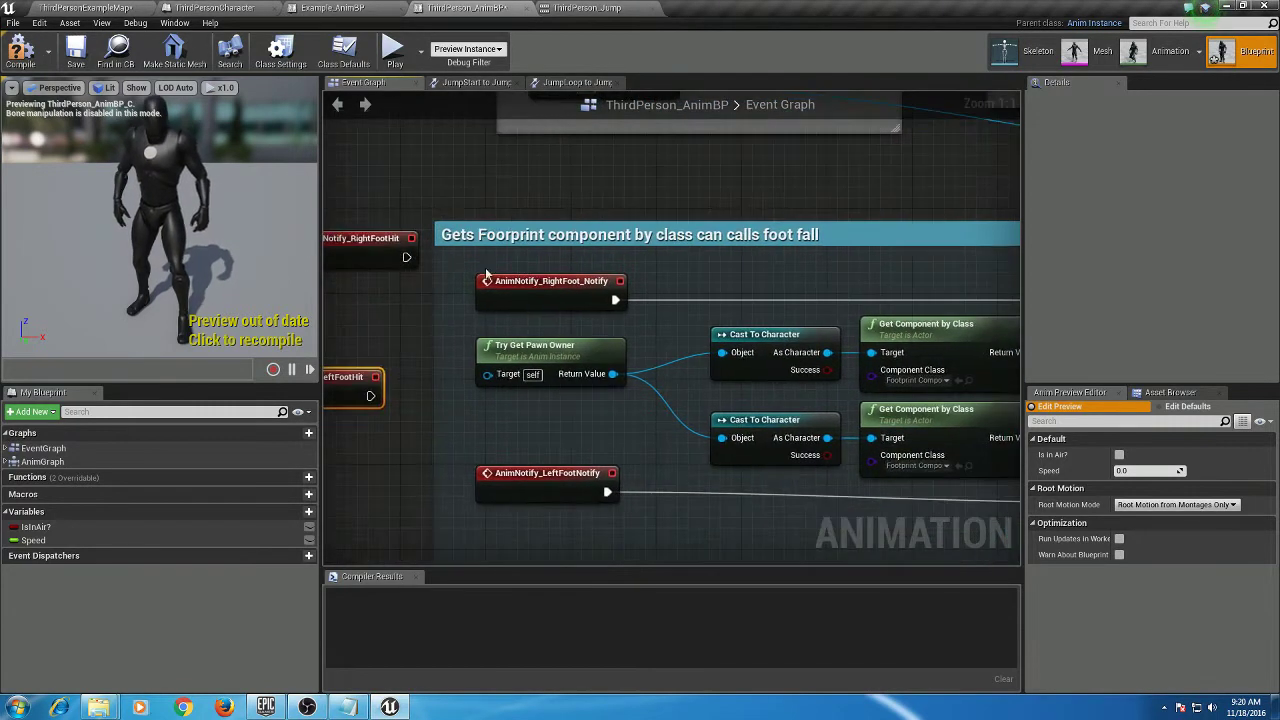
scroll(465, 260, down, 2)
drag(391, 258, 956, 292)
drag(380, 352, 961, 445)
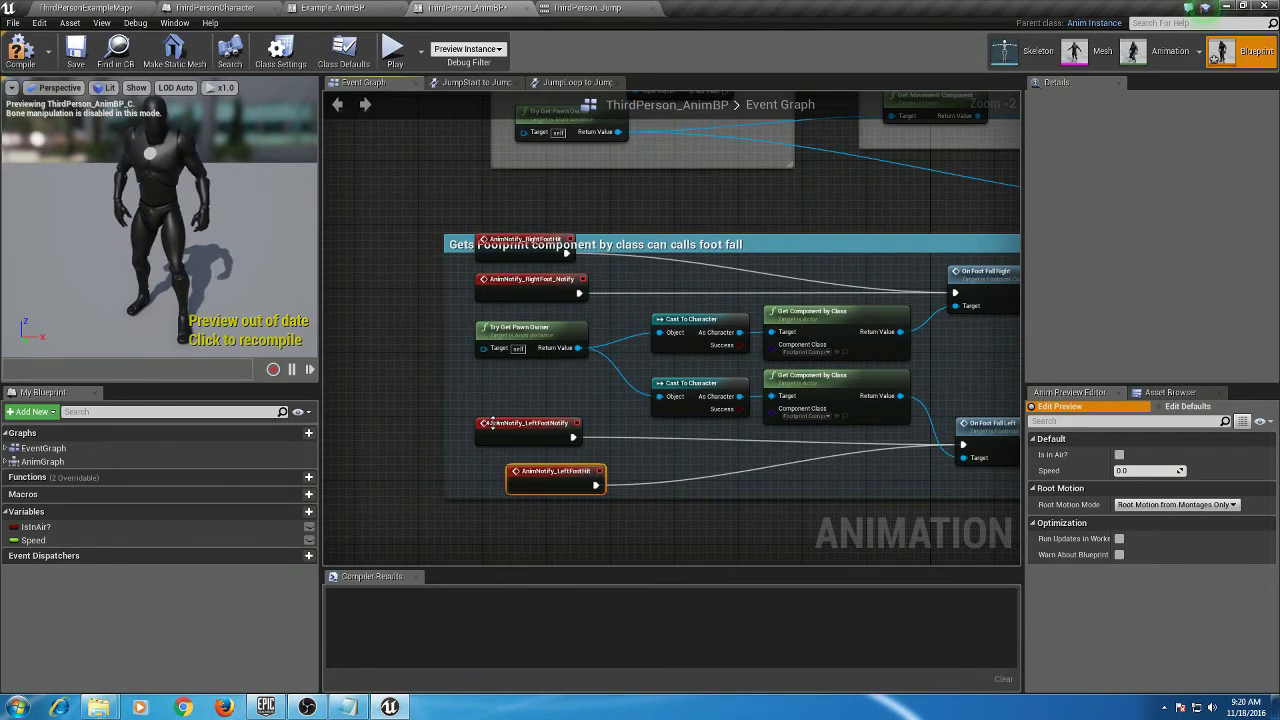
Delete the old AnimNotify_LeftFootNotify and AnimNotify_RightFoot_Notify events and move AnimNotify_LeftFootHit into the old left-foot event's place.
click(493, 423)
key(Delete)
click(545, 287)
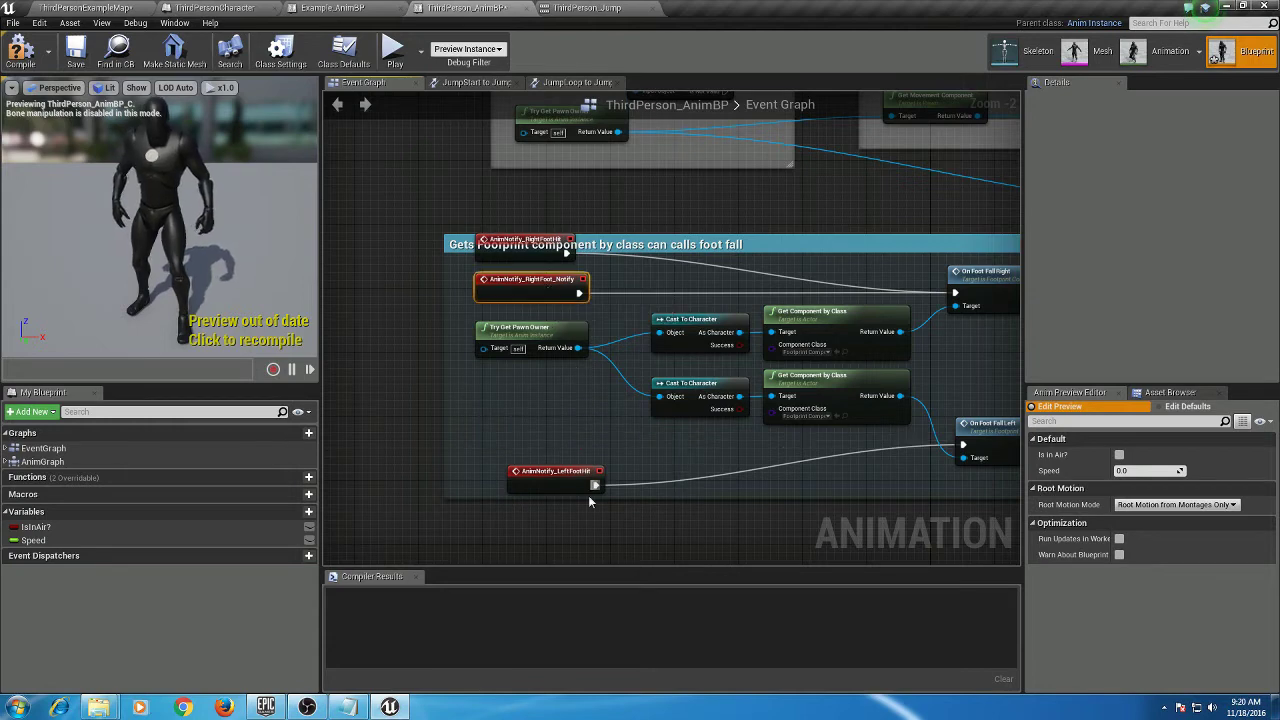
key(Delete)
drag(545, 484, 505, 444)
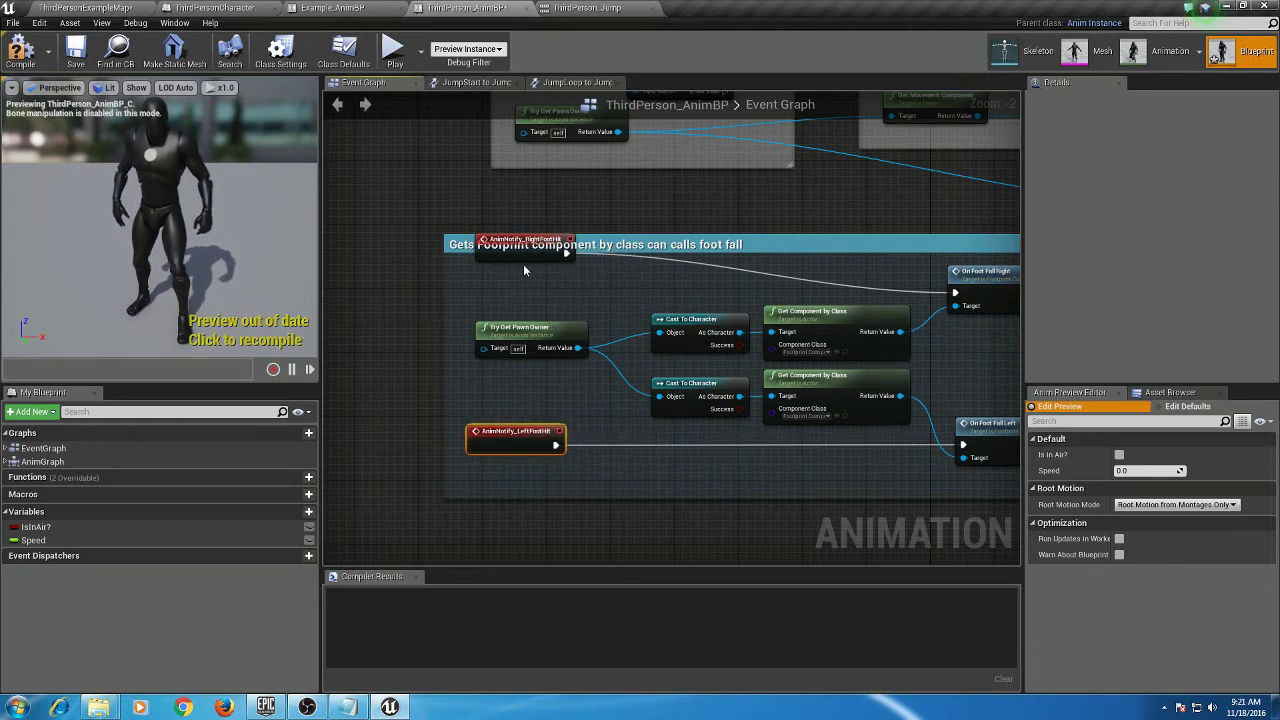
Move the AnimNotify_RightFootHit node inside the footprint comment group, above Try Get Pawn Owner, and save the animation blueprint.
drag(523, 270, 531, 297)
click(75, 55)
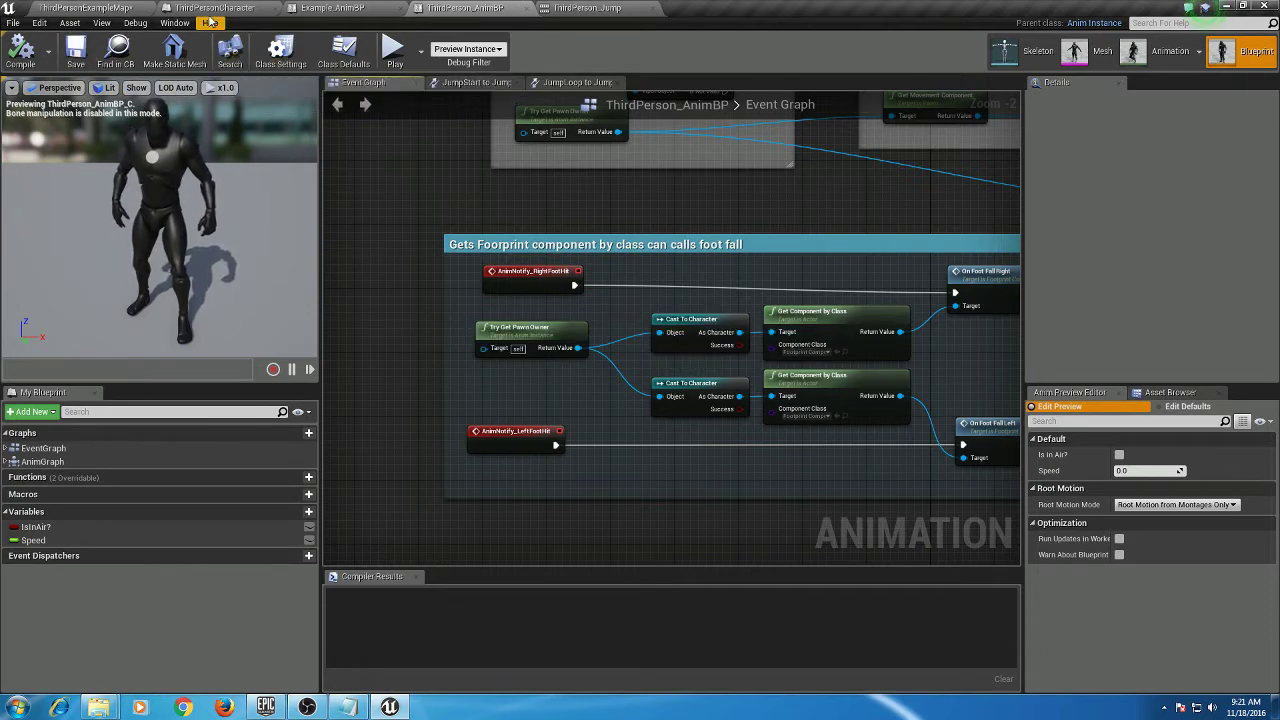
Search the project content for "component" from the ThirdPersonExampleMap level editor and open the FootprintComponent blueprint.
click(85, 8)
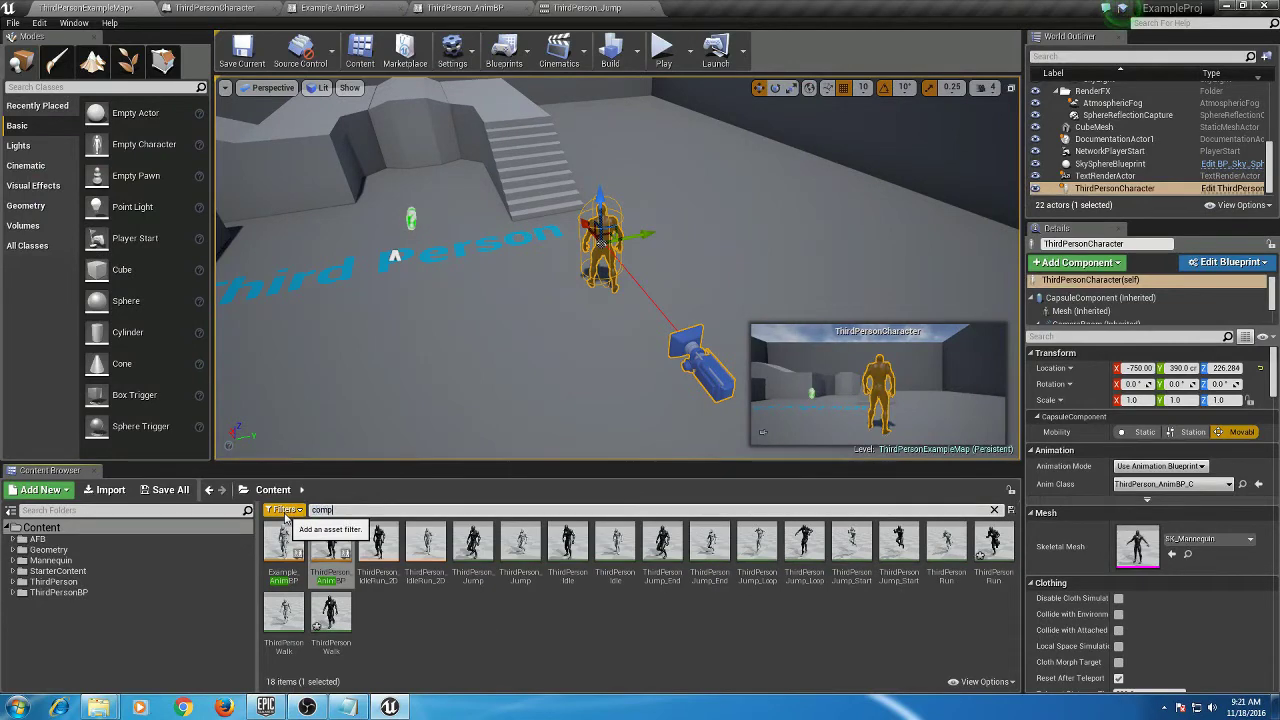
text(component)
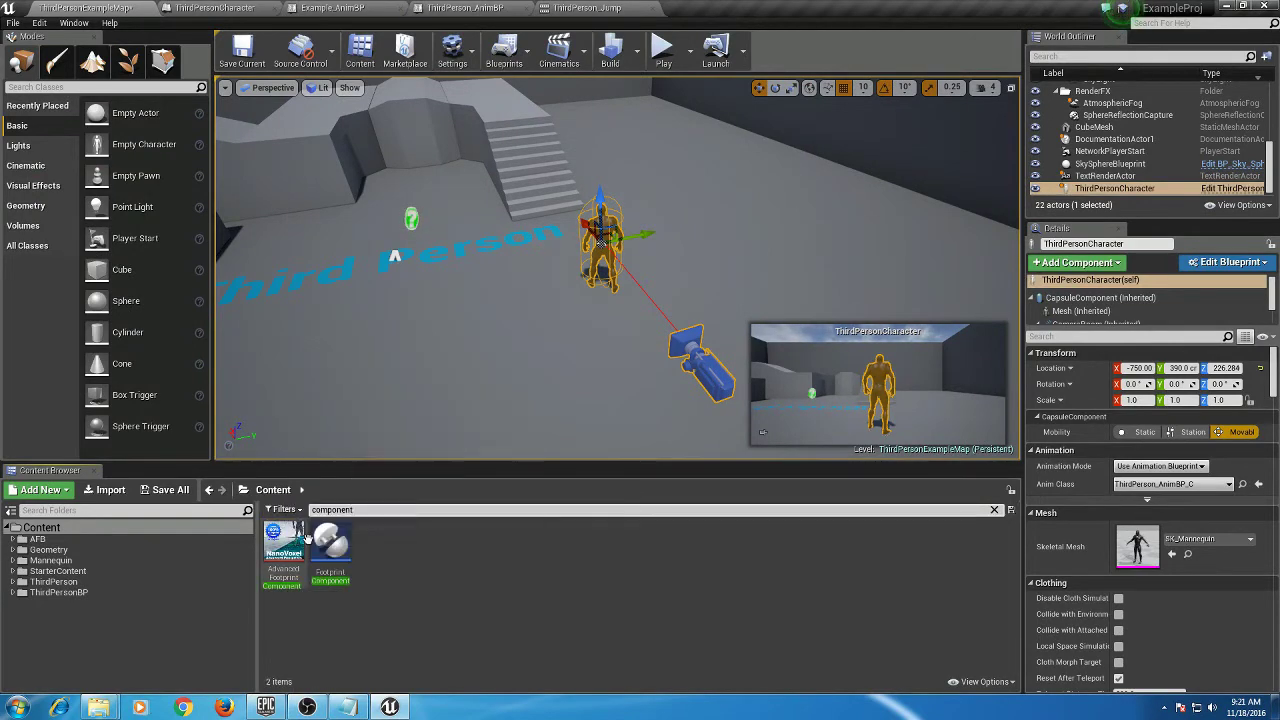
double_click(331, 552)
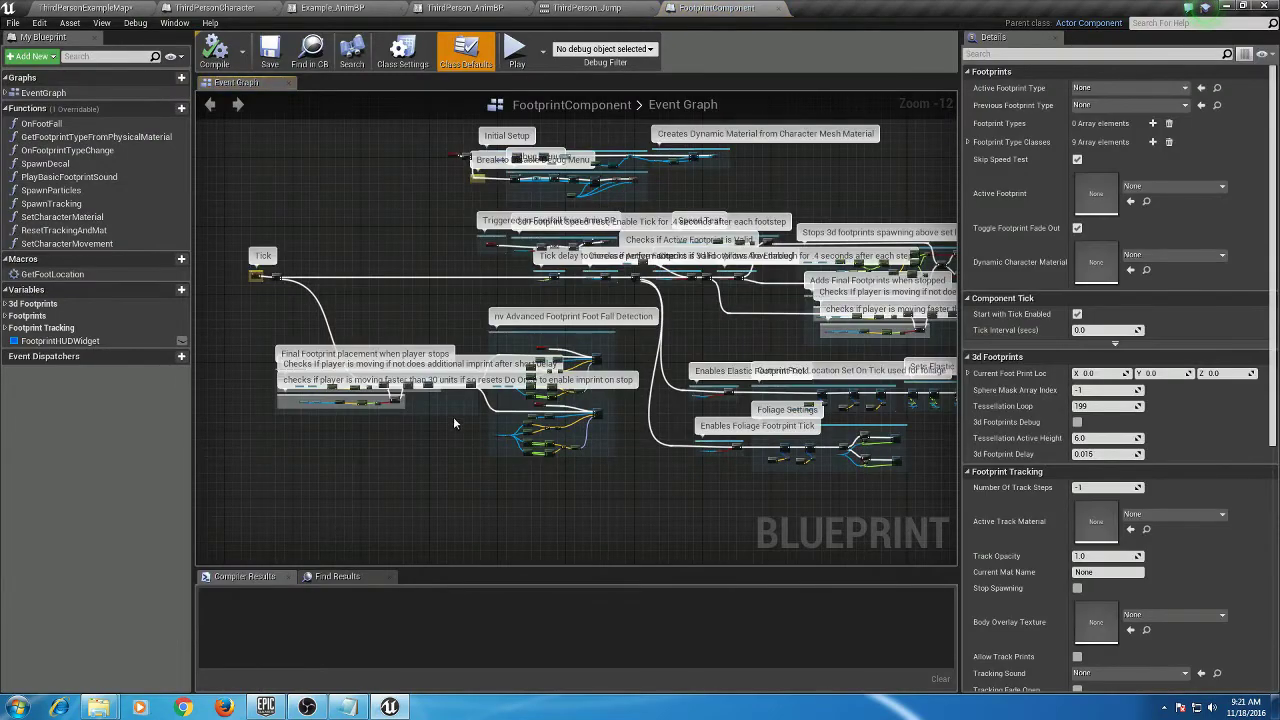
Examine the socket names of the four Get Socket Location nodes under "Add Sockets To Skeleton Here" and save the FootprintComponent blueprint.
right_drag(530, 292, 10, 368)
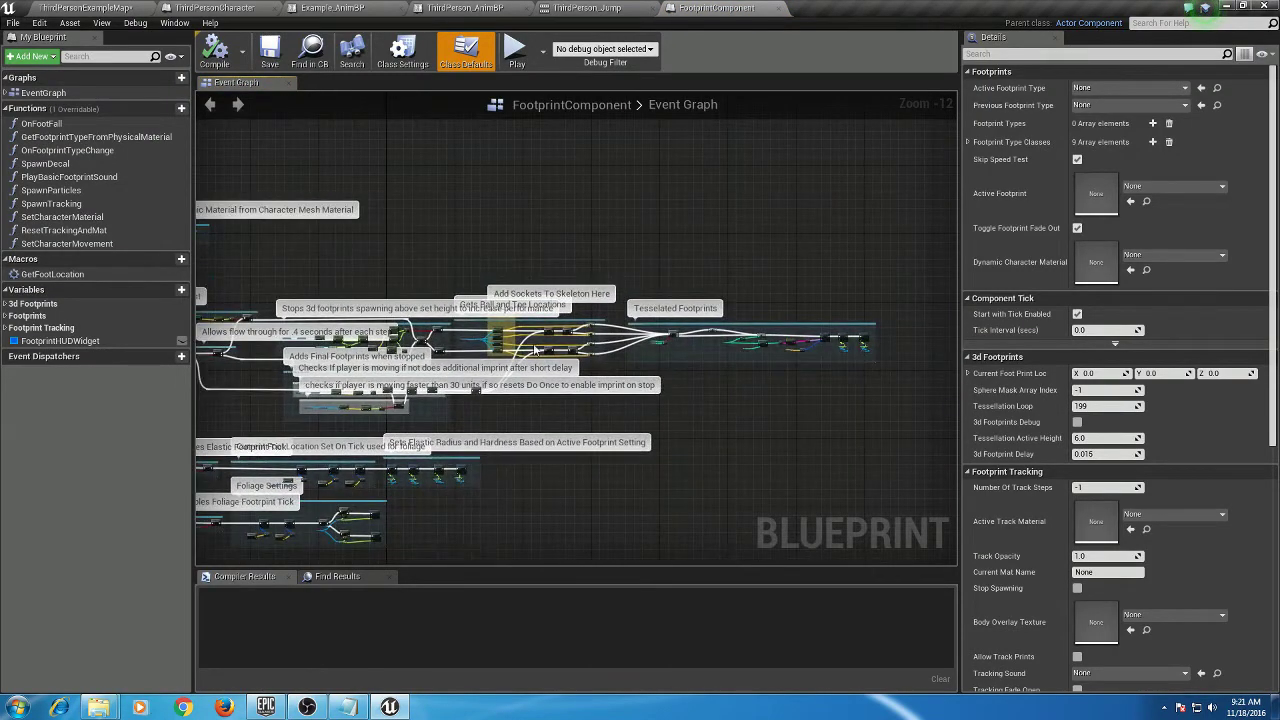
scroll(500, 330, up, 10)
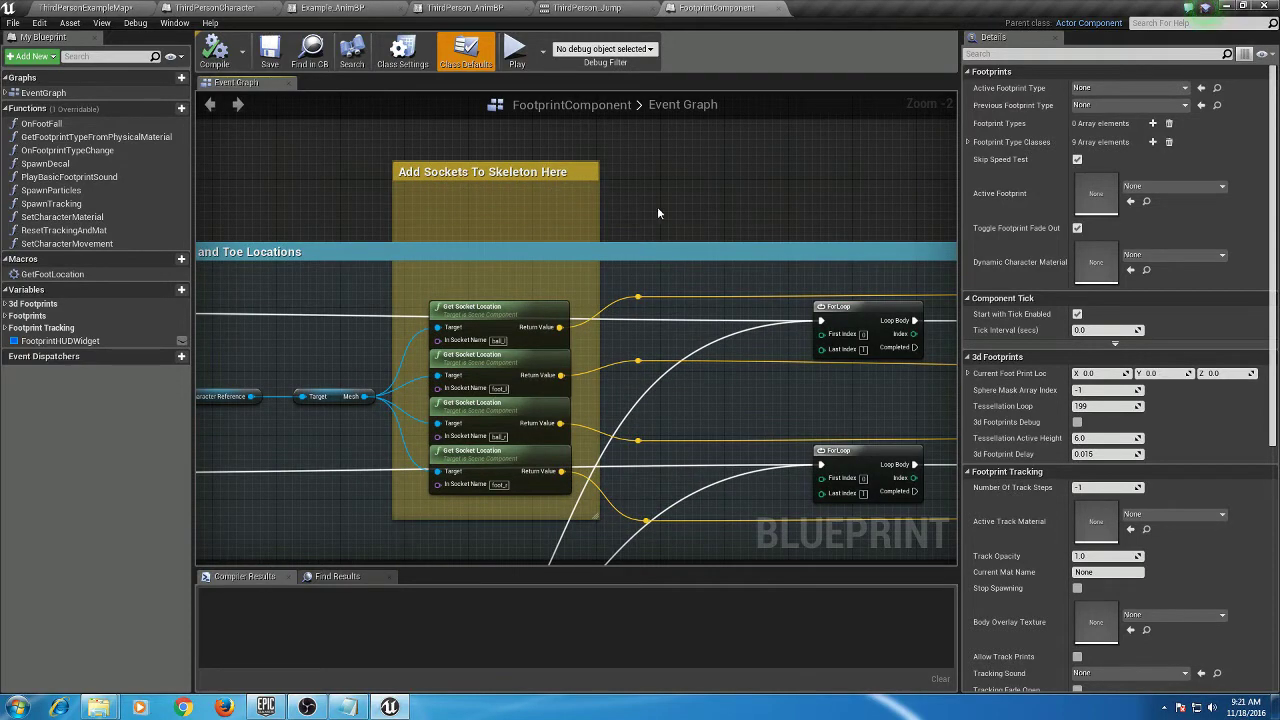
scroll(515, 304, up, 2)
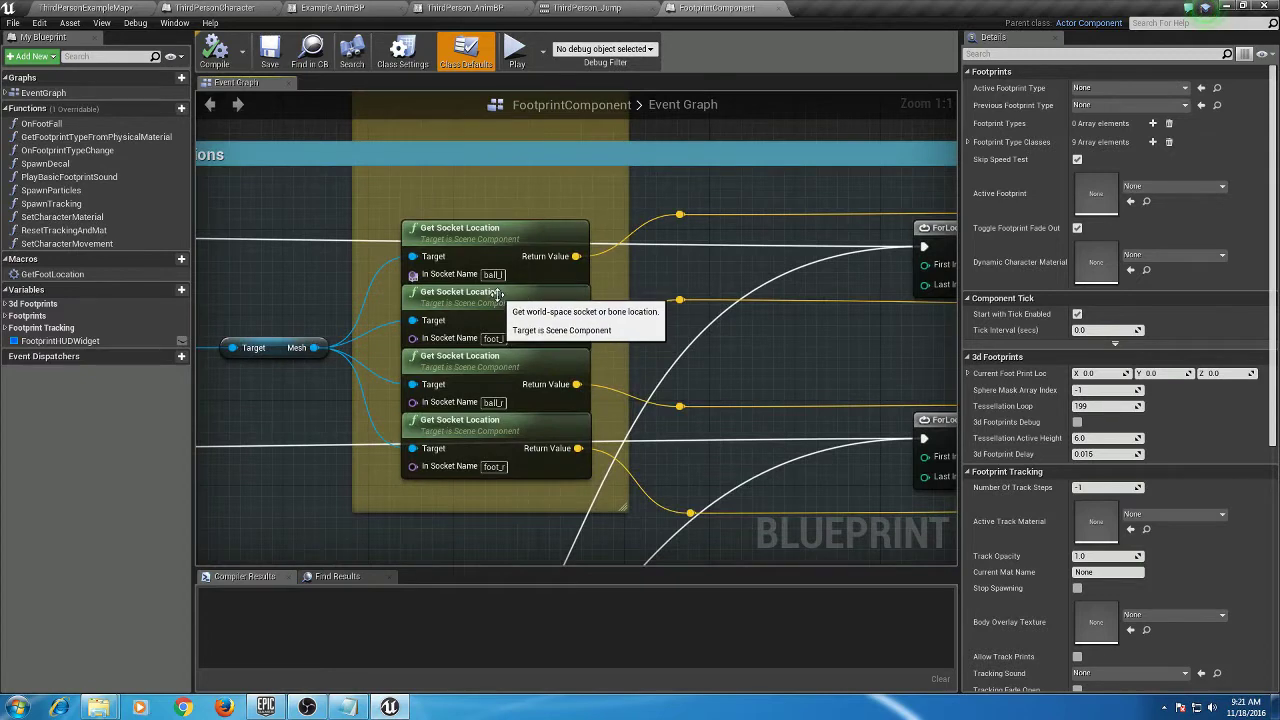
click(511, 241)
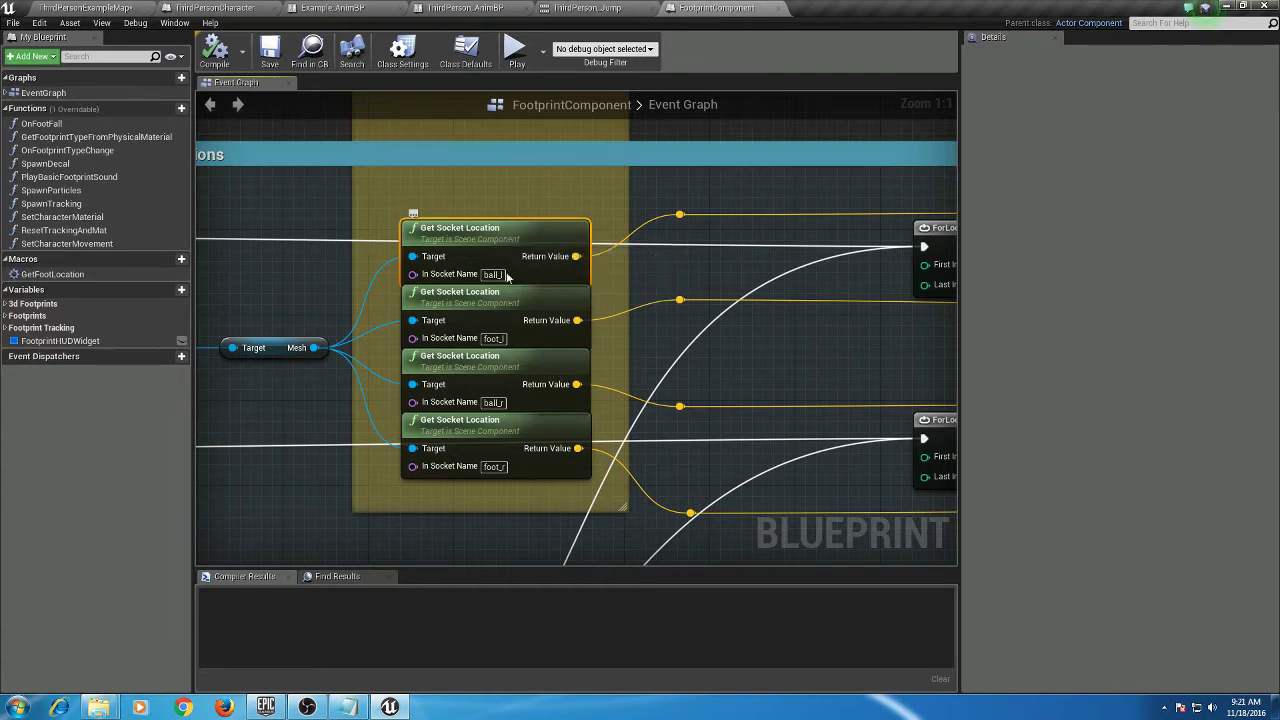
click(517, 323)
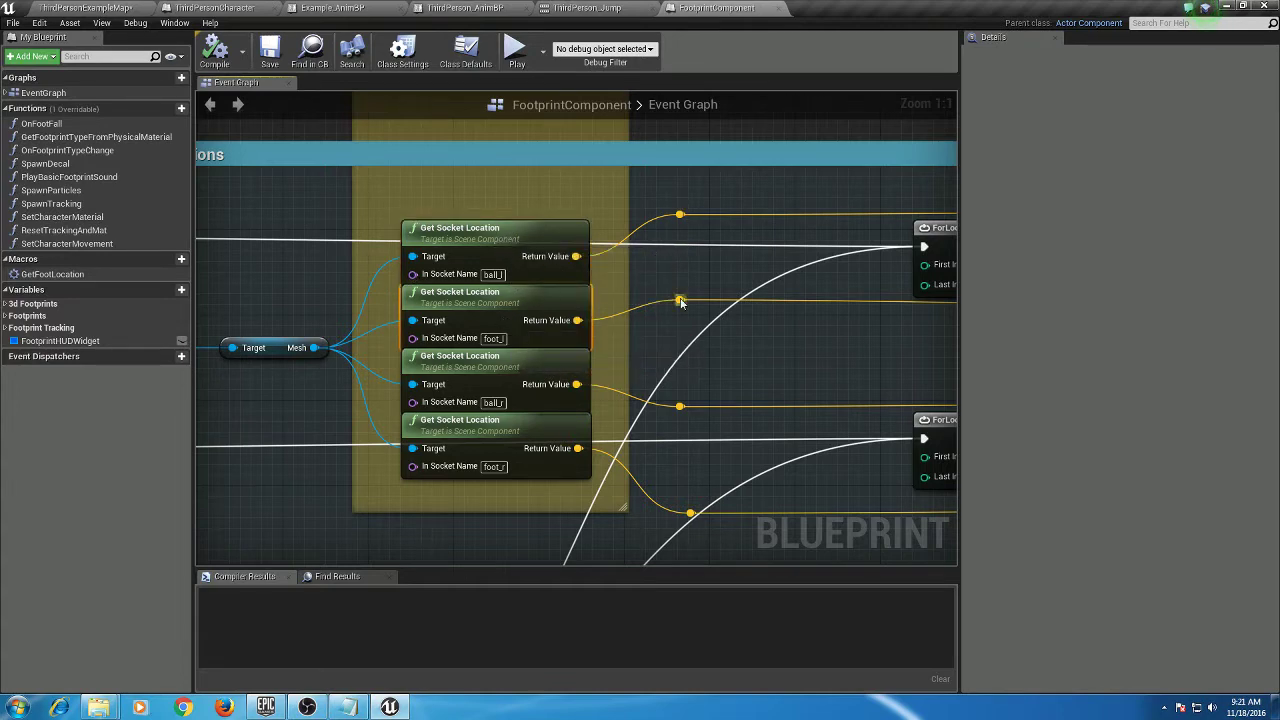
right_drag(684, 294, 862, 296)
right_drag(541, 290, 779, 294)
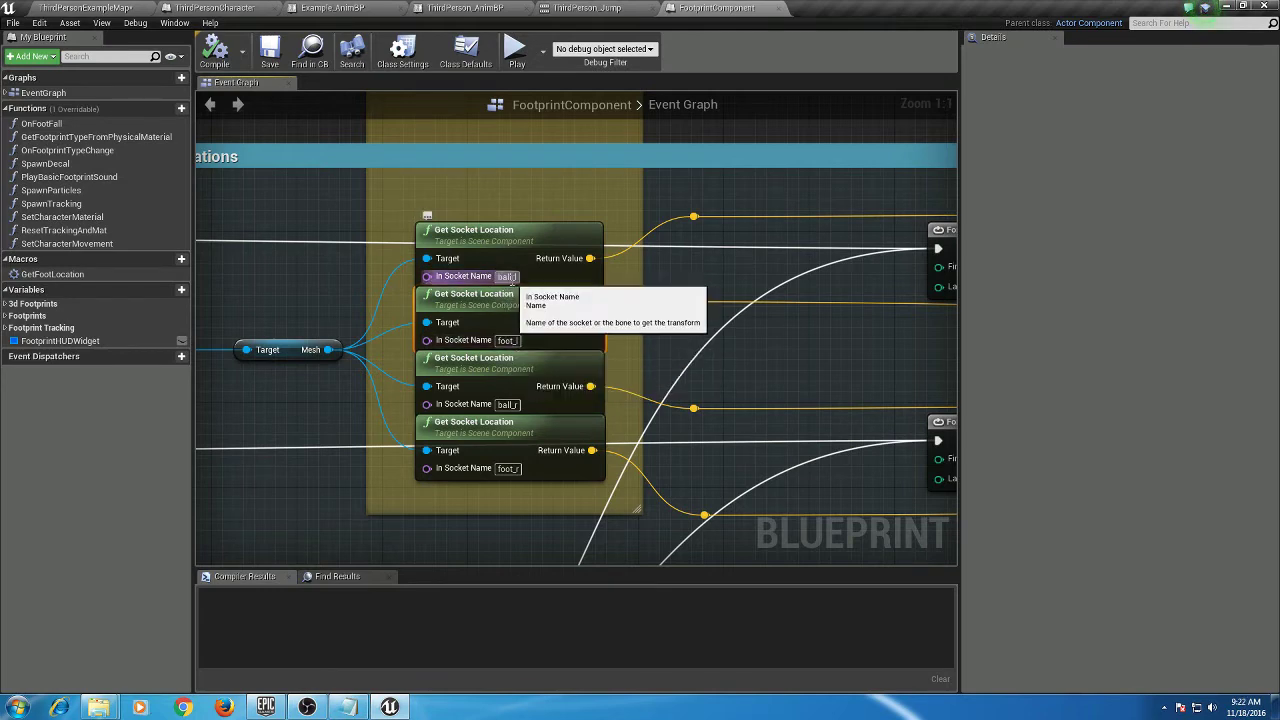
right_drag(652, 280, 626, 237)
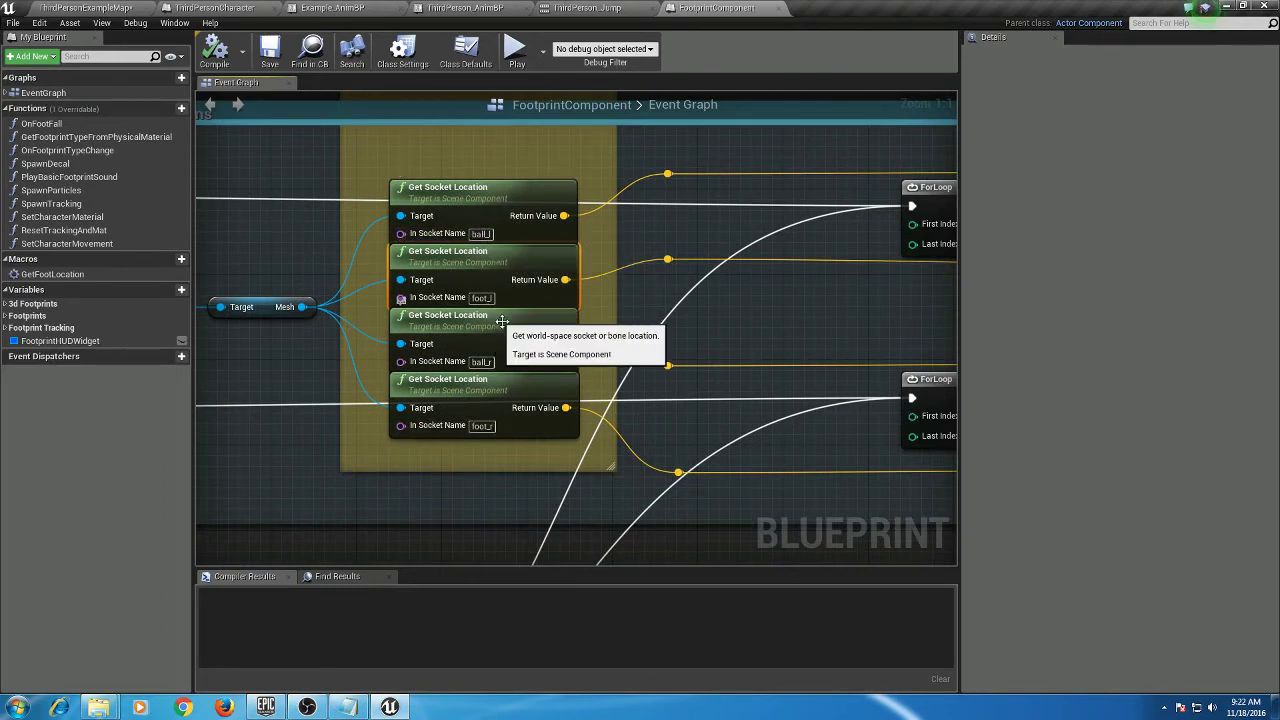
scroll(660, 378, down, 3)
scroll(660, 378, up, 1)
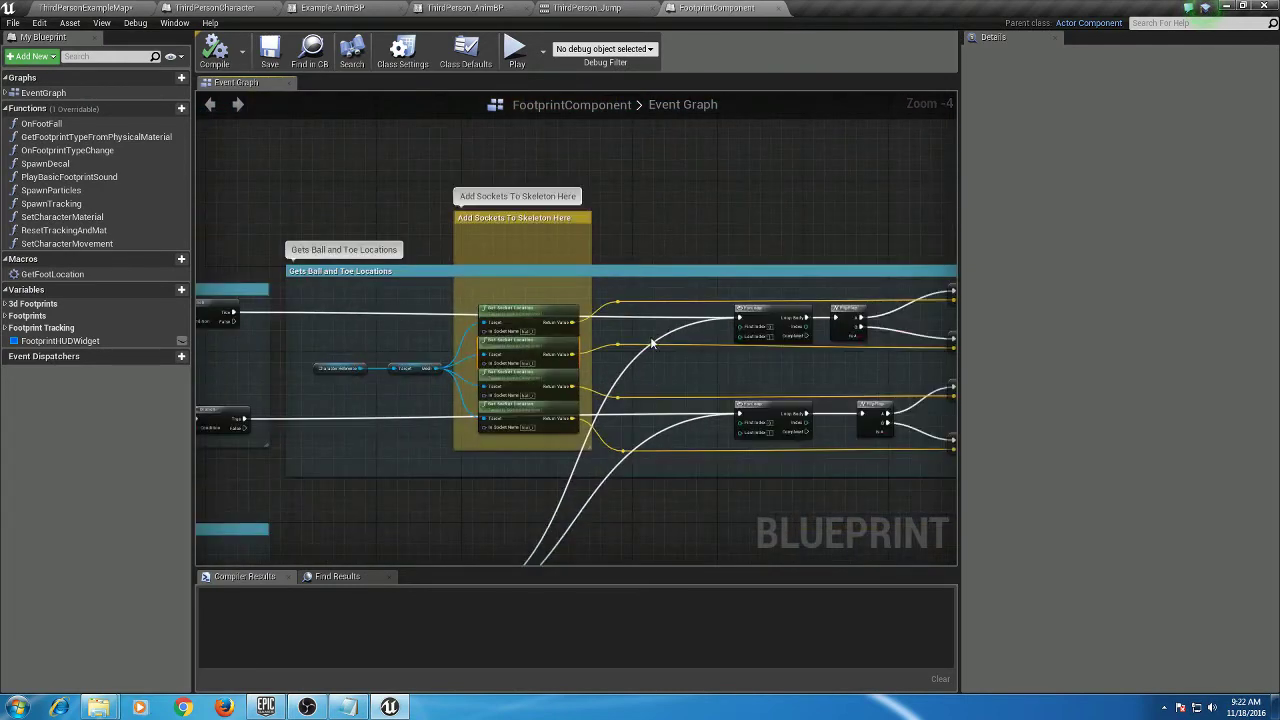
scroll(630, 330, up, 2)
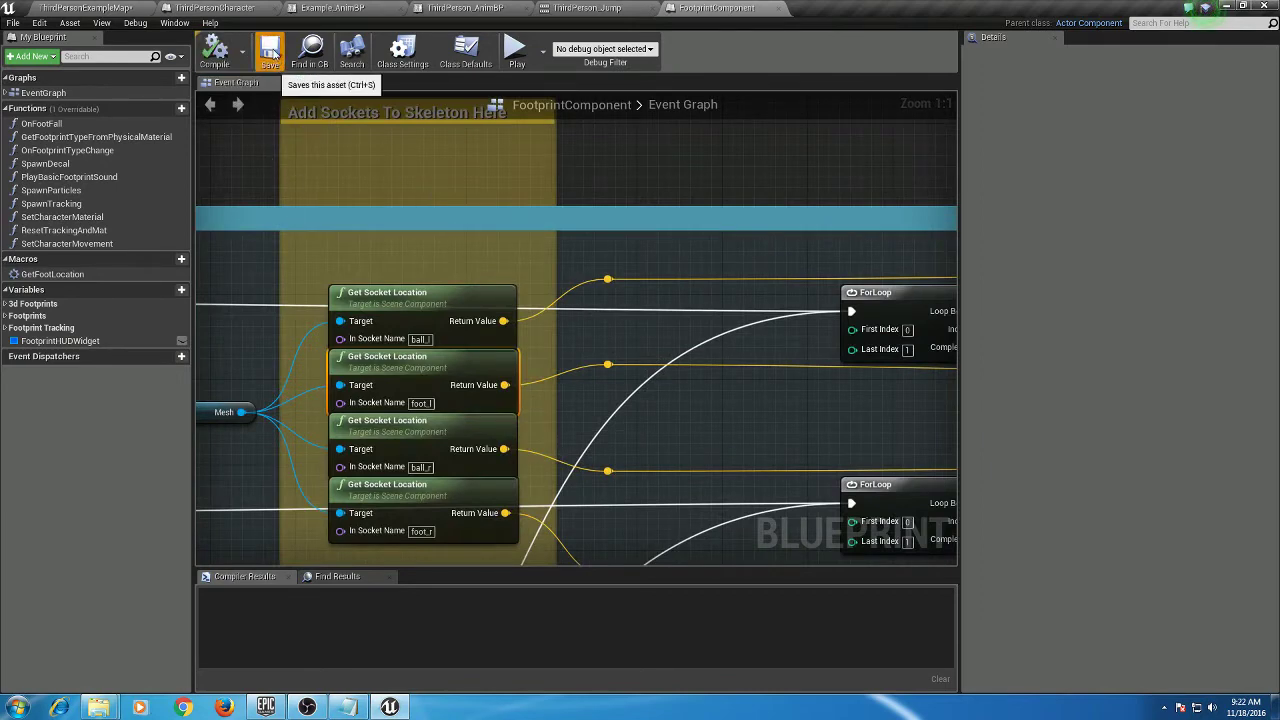
click(268, 58)
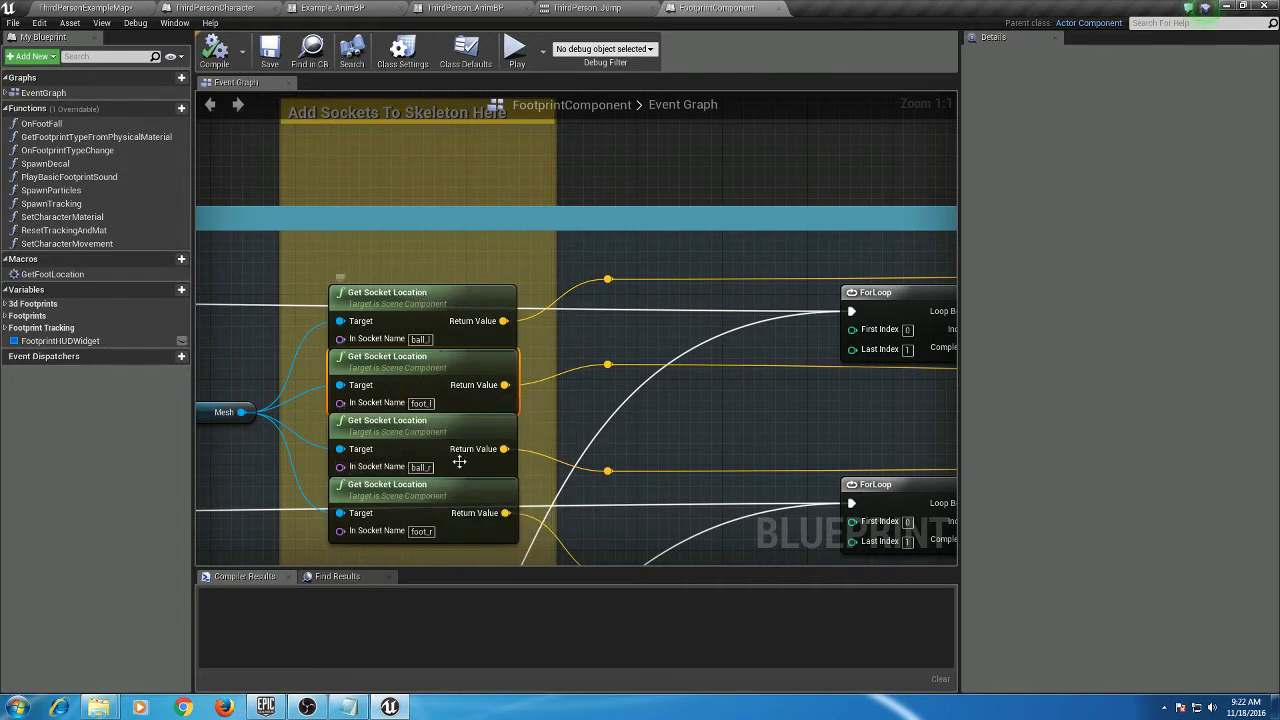
Search the AFB folder for "map" and open the Overview level, saving all listed modified content.
click(90, 7)
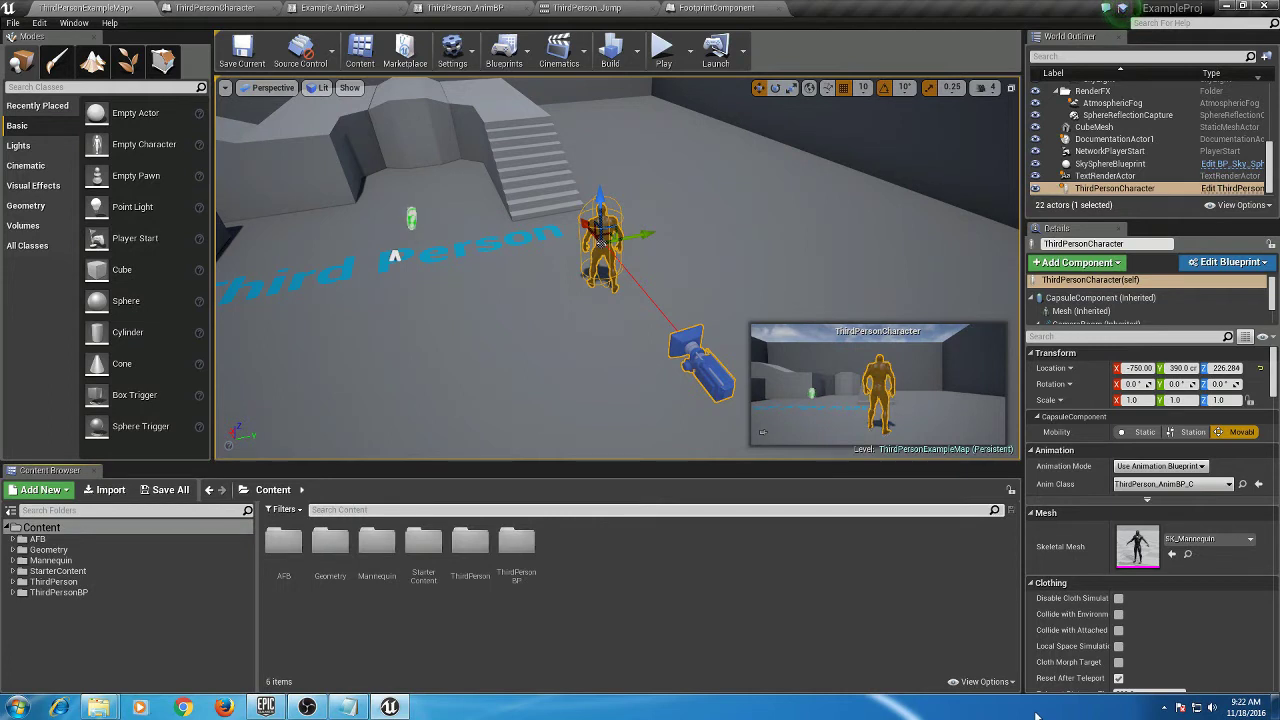
click(22, 539)
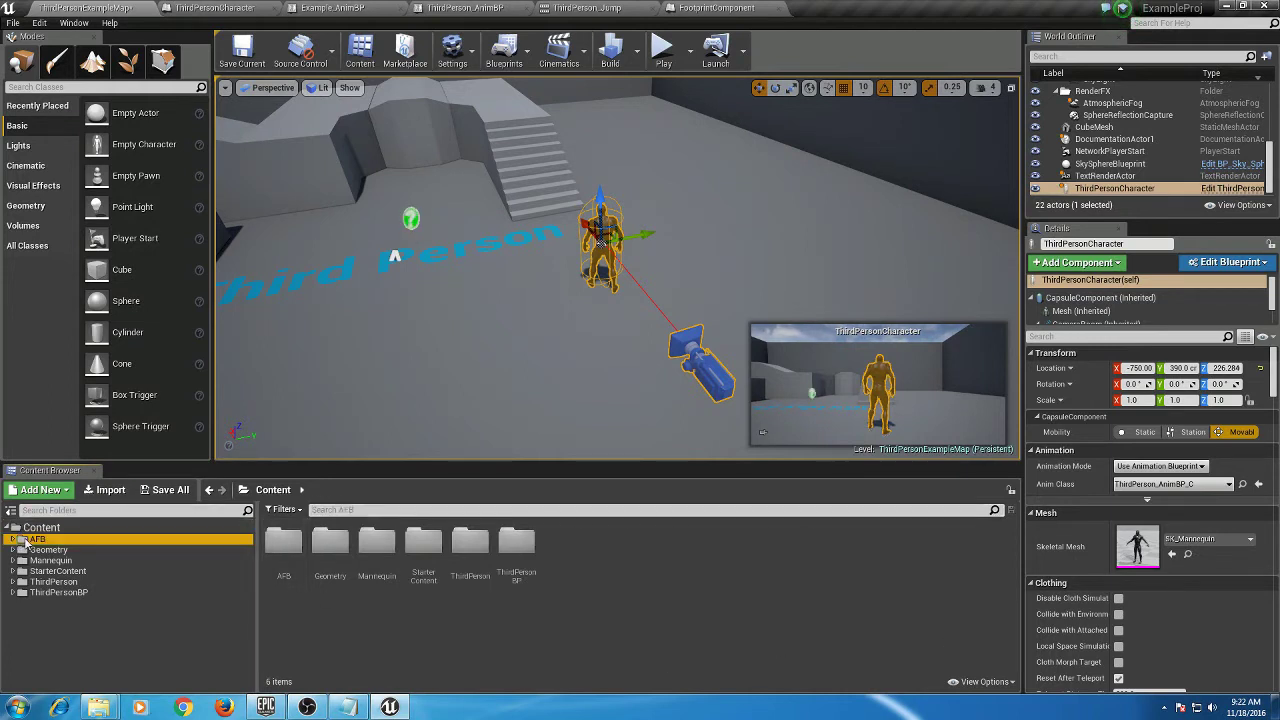
click(360, 512)
text(map)
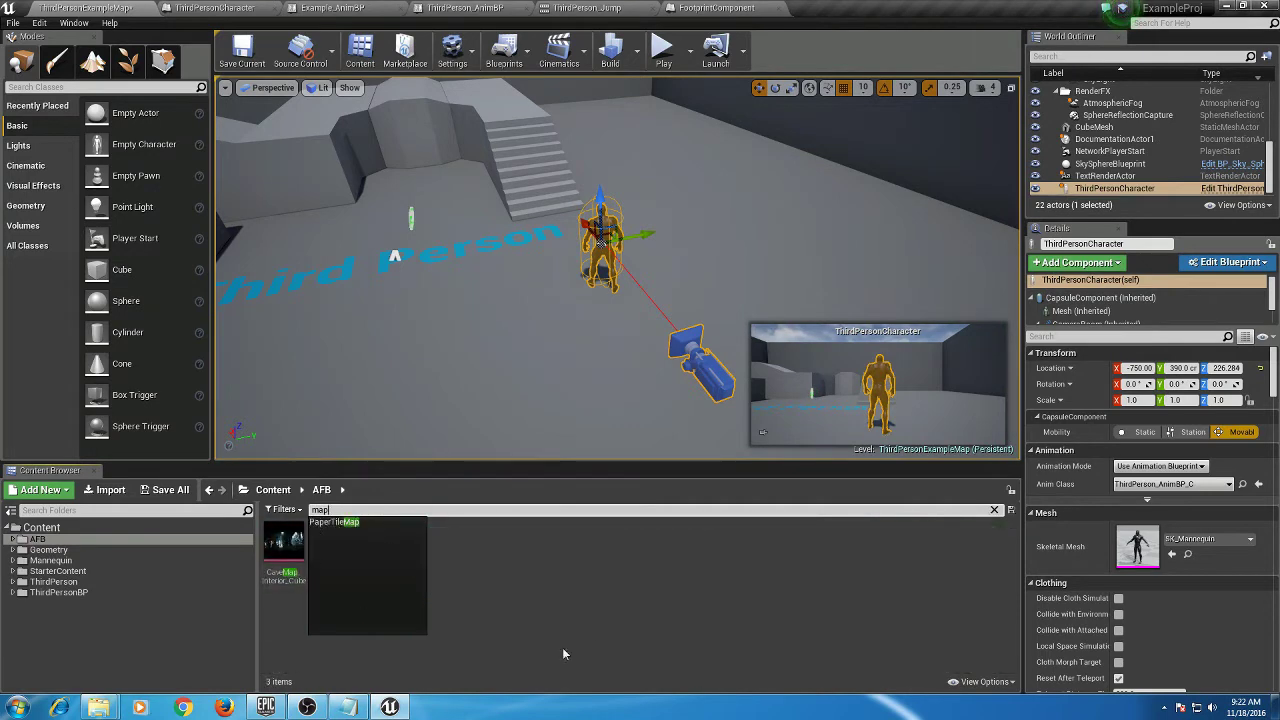
double_click(342, 547)
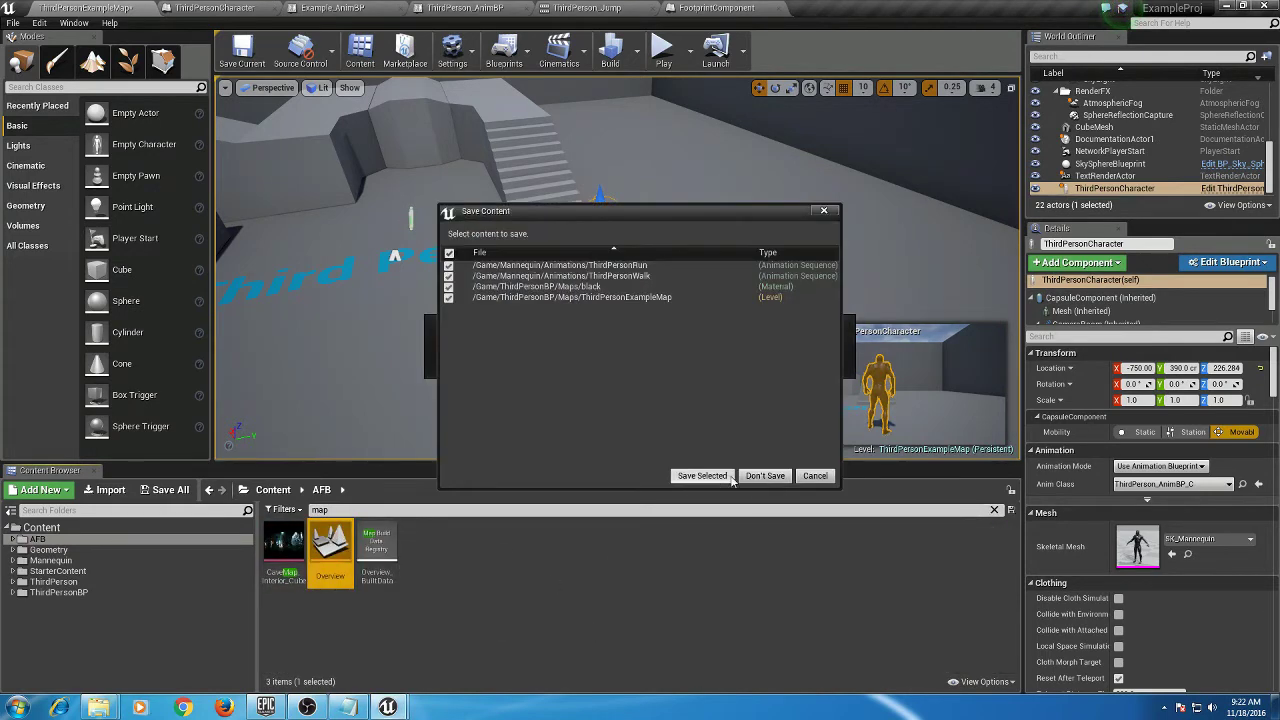
click(714, 476)
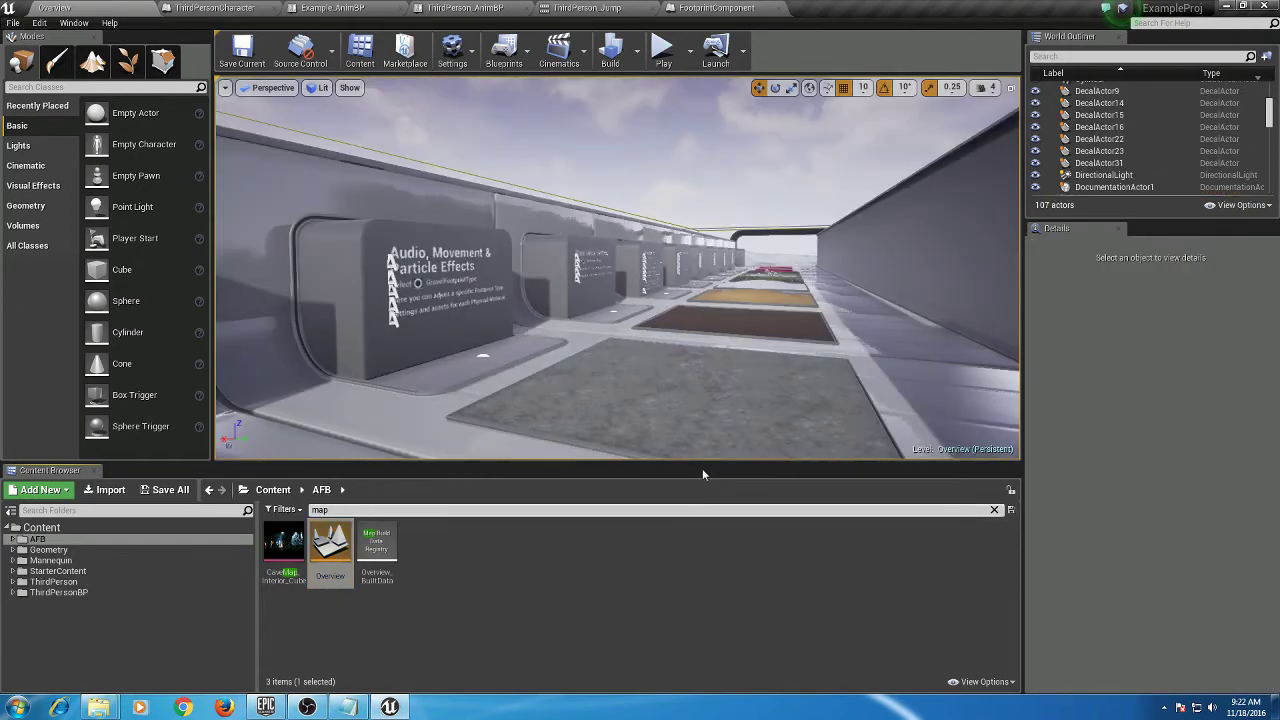
In the Overview level's World Settings, set the selected game mode's Default Pawn Class to ThirdPersonCharacter.
mouse_move(583, 273)
right_down()
mouse_move(600, 268)
mouse_move(583, 273)
right_up()
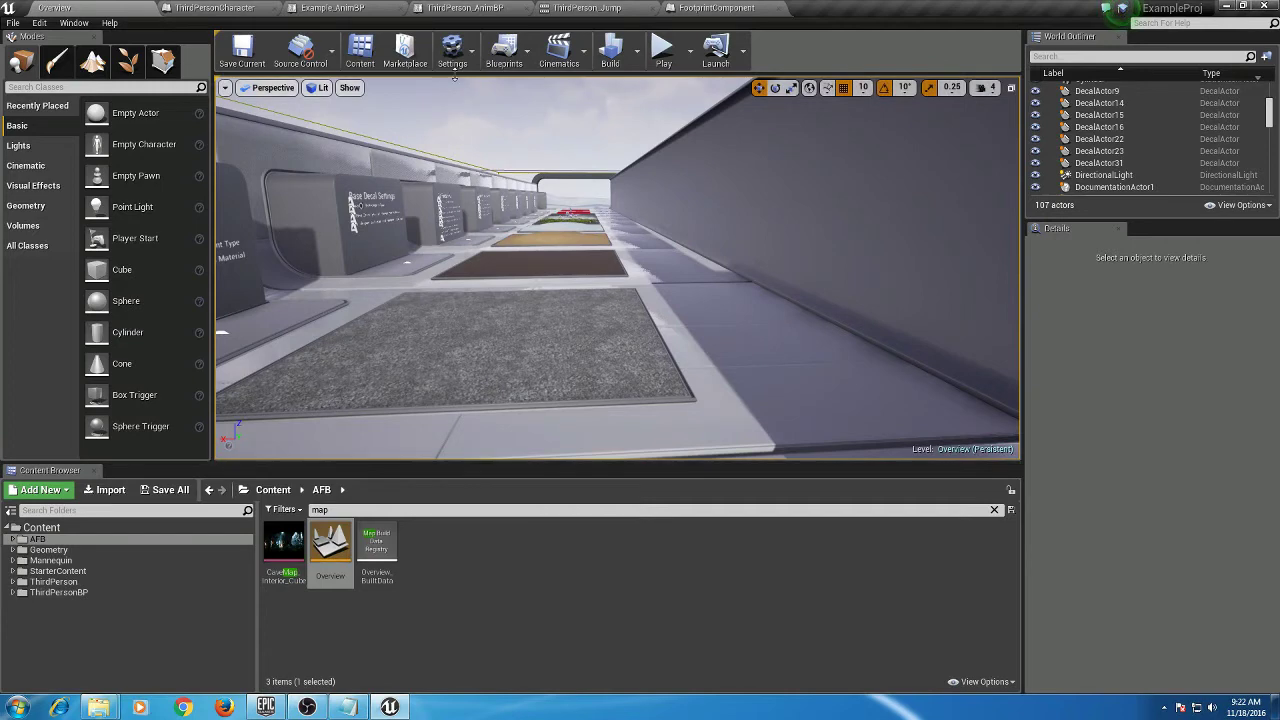
click(452, 50)
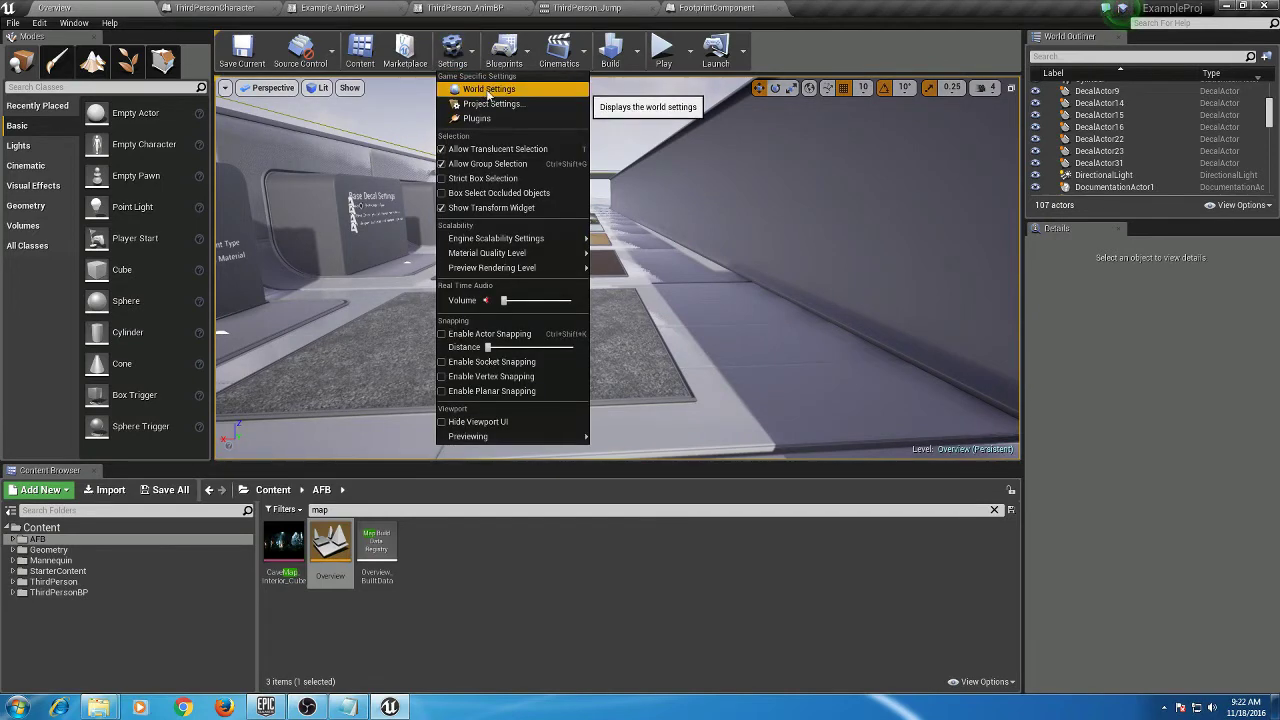
click(483, 90)
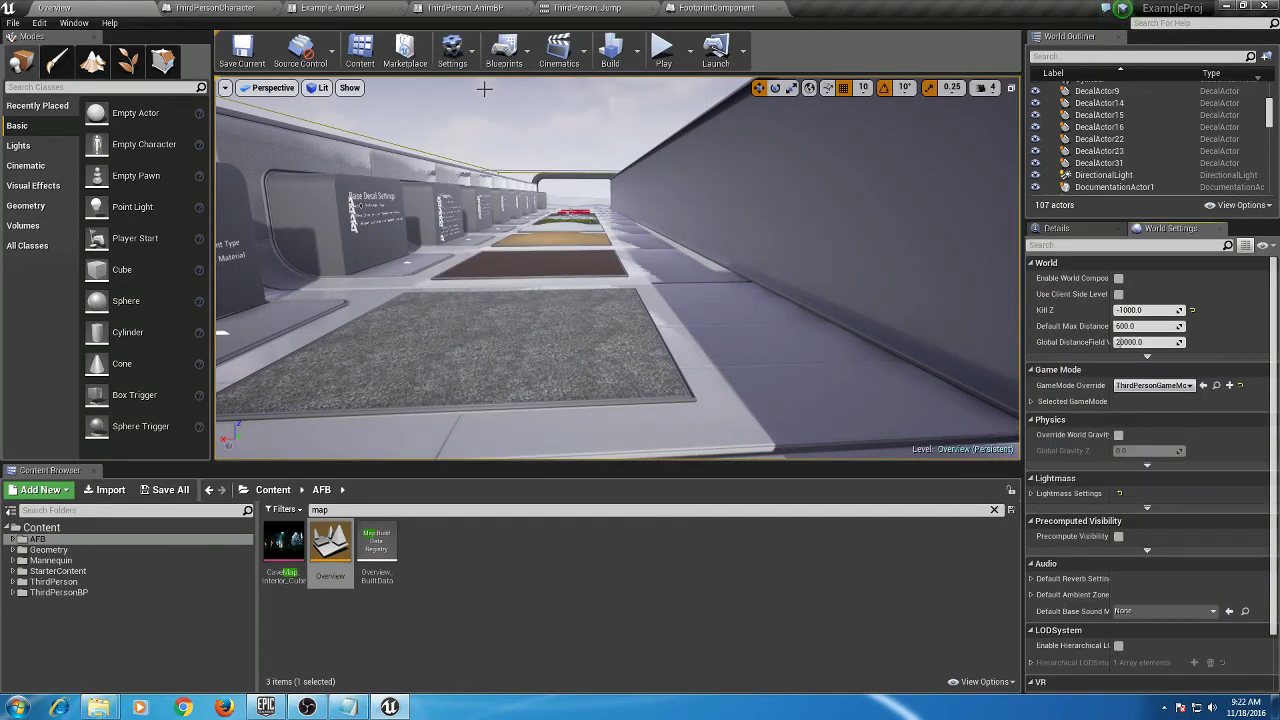
click(1031, 402)
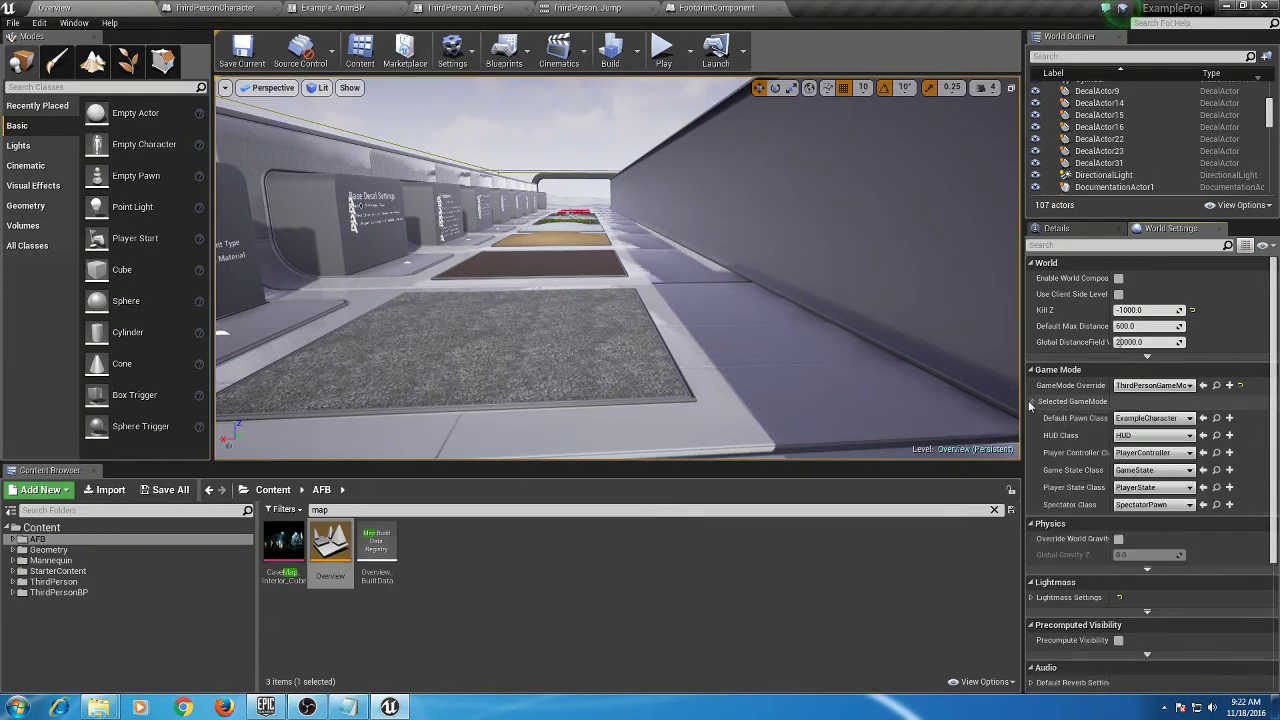
click(1148, 418)
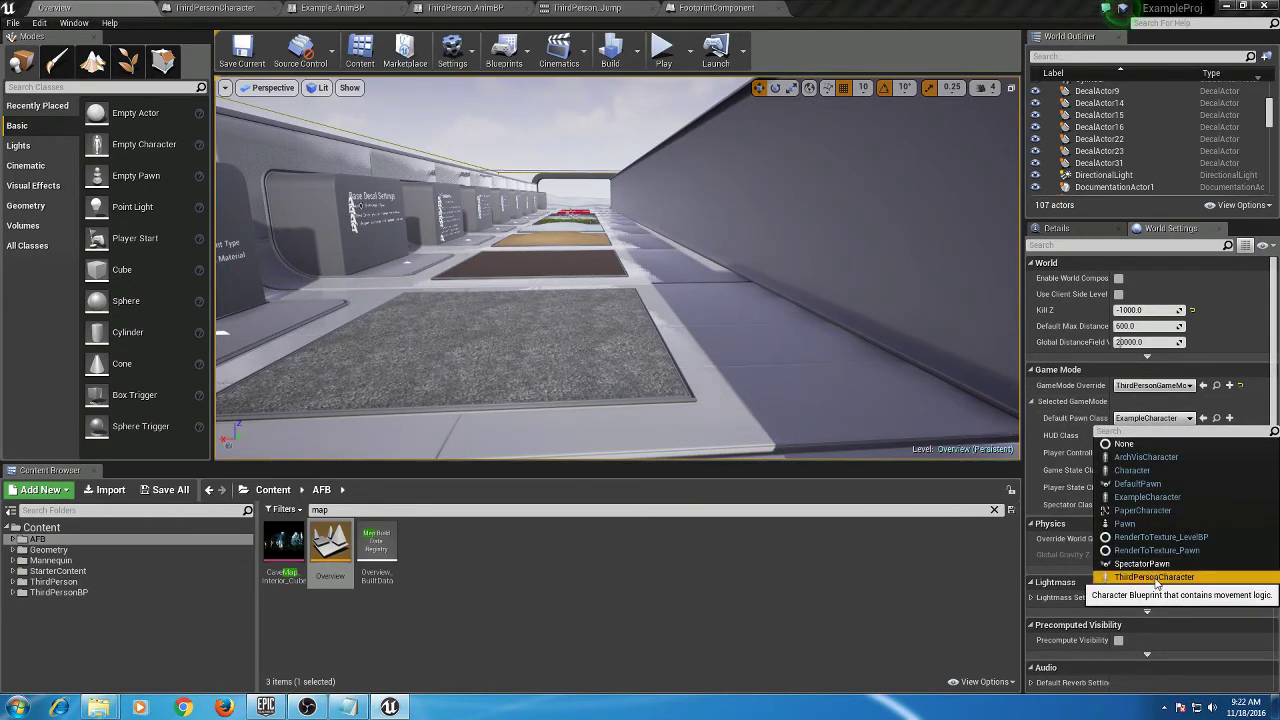
click(1154, 577)
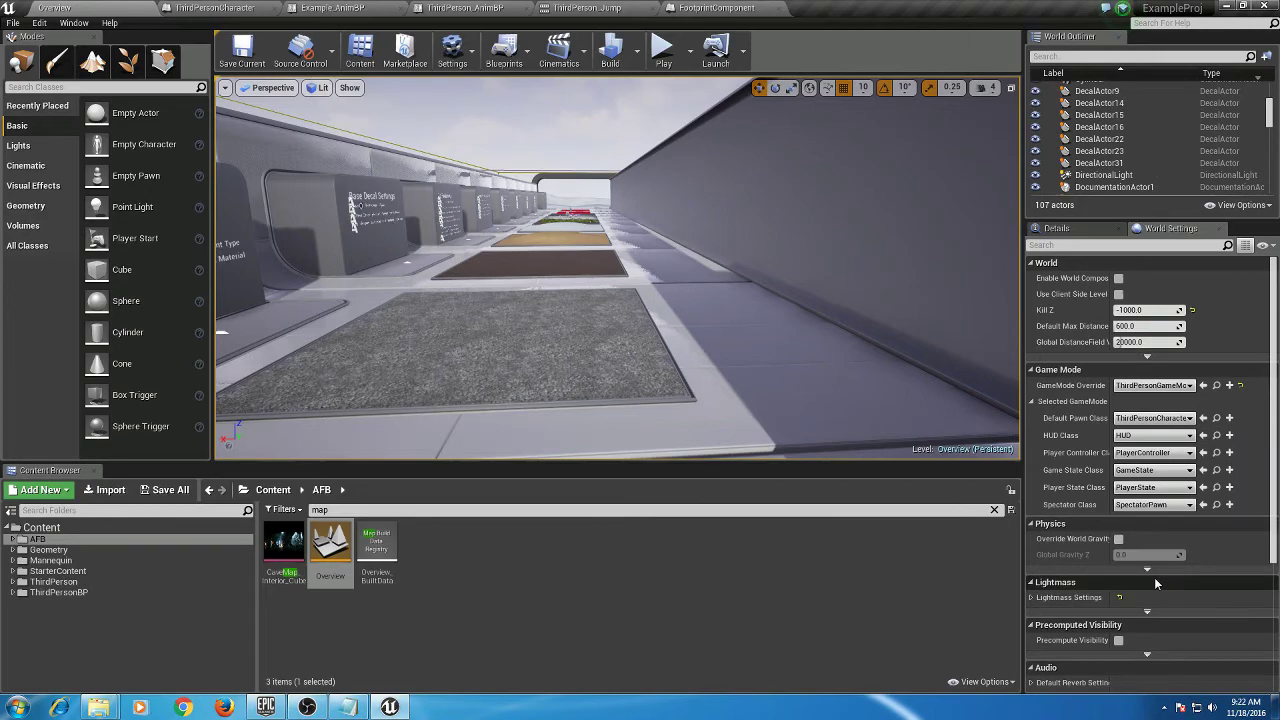
Play the Overview level and walk the character forward onto the snow patch to test the footprints.
click(662, 47)
click(765, 213)
key(w)
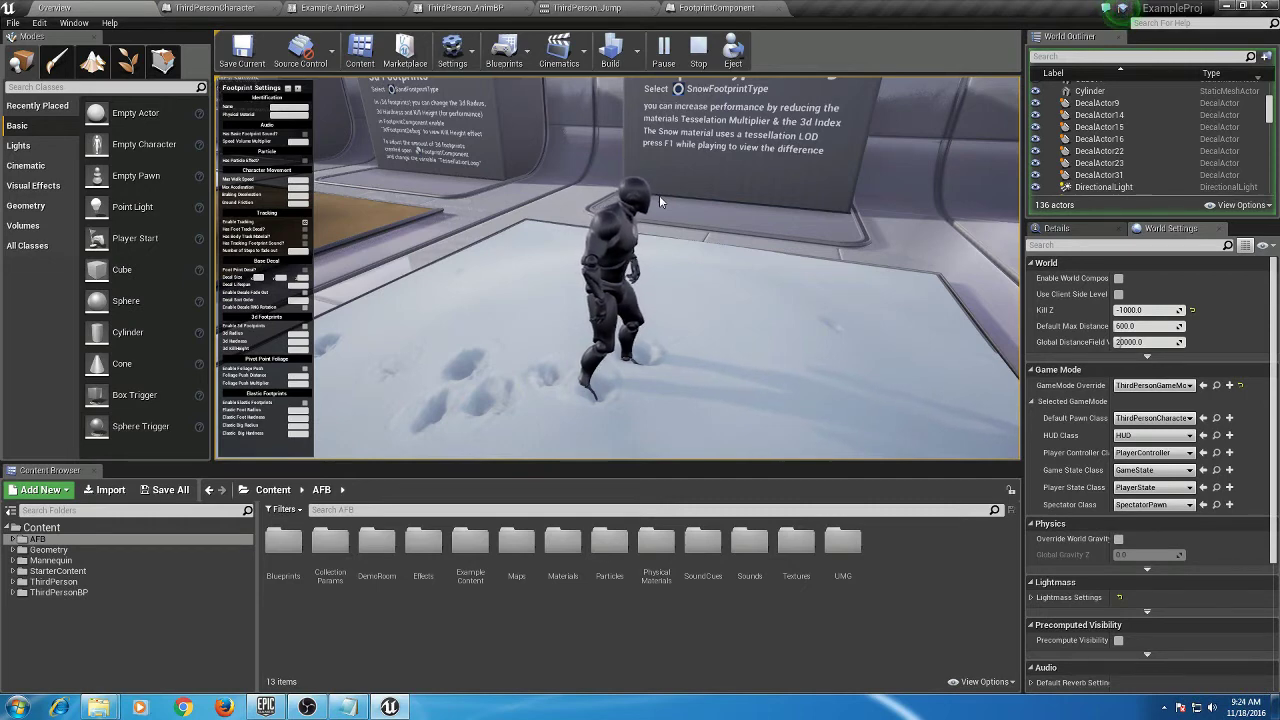
Search the AFB folder for "foot", open SnowFootprintType and review its footprint settings.
click(318, 509)
text(foot)
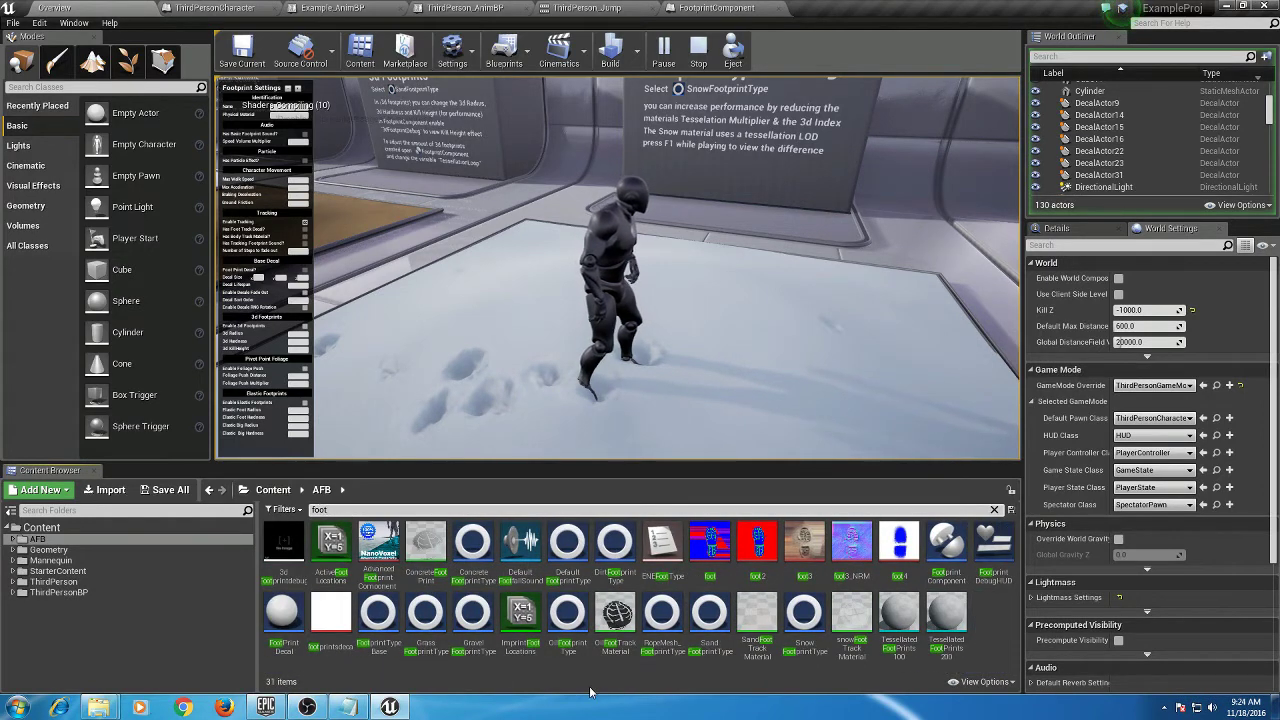
double_click(810, 630)
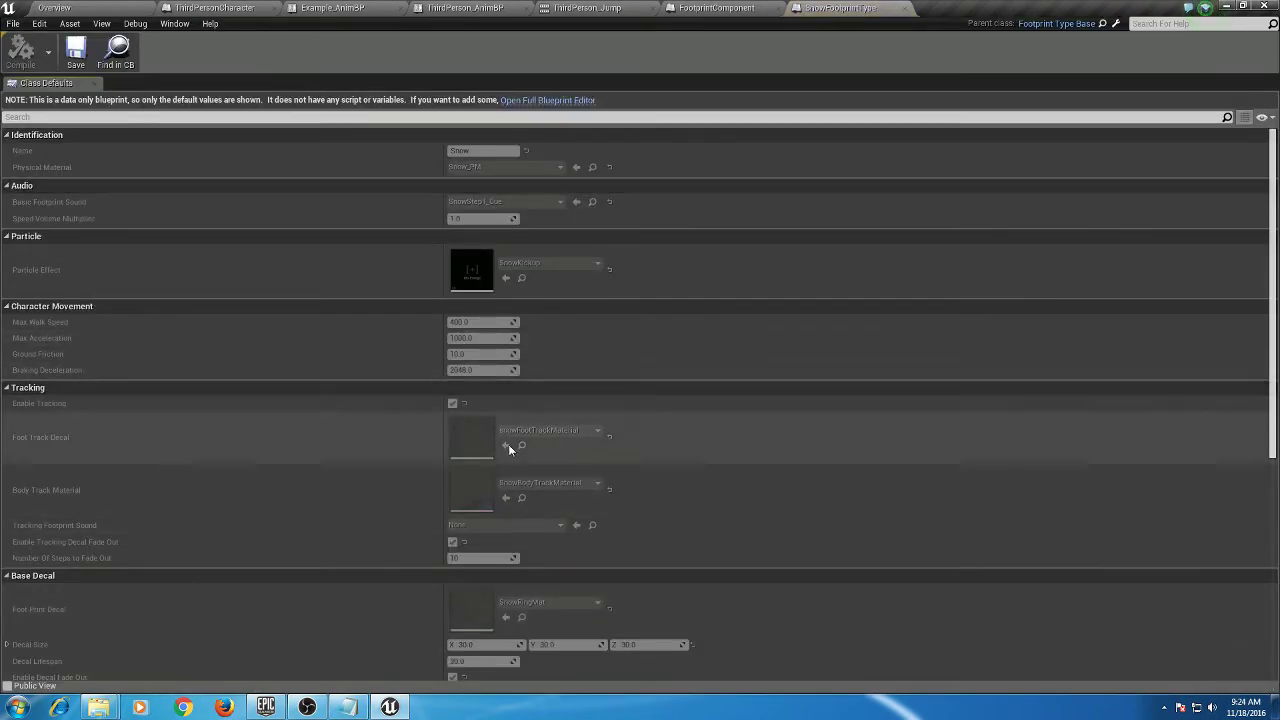
scroll(510, 448, down, 3)
scroll(510, 449, down, 1)
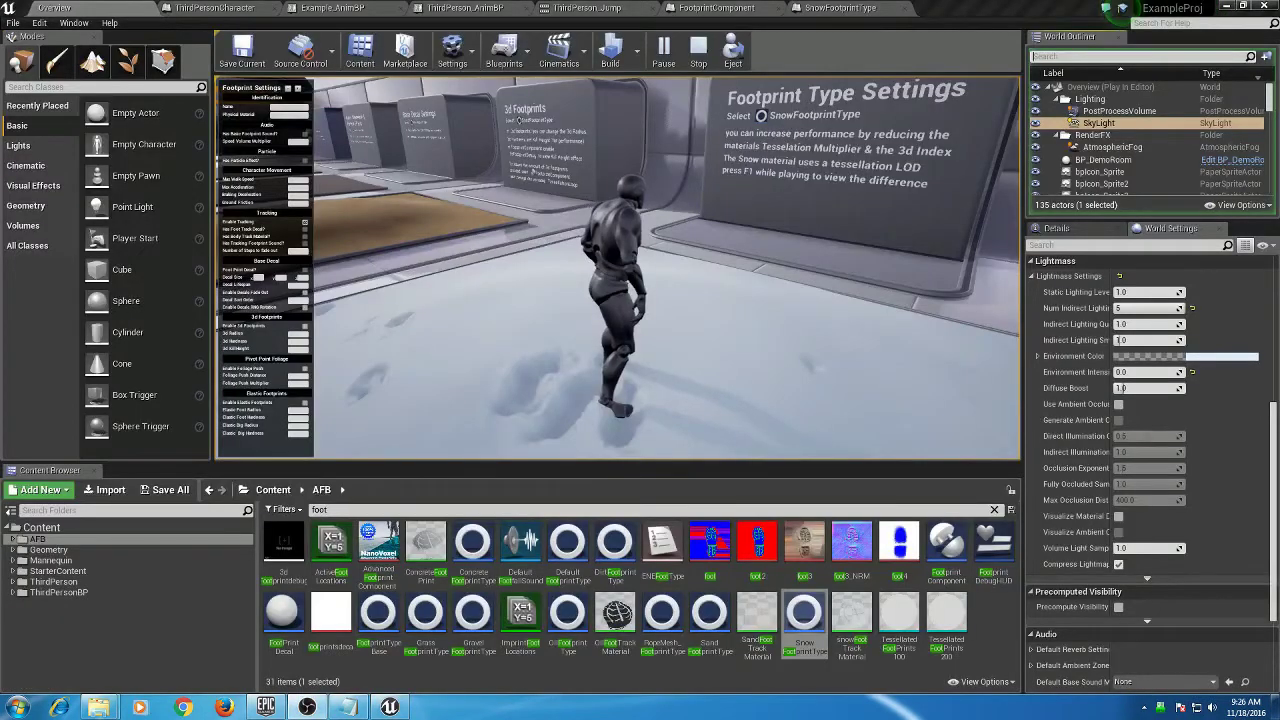
Return control to the running game and run the character around the snow patch to check its 3D footprints.
click(336, 218)
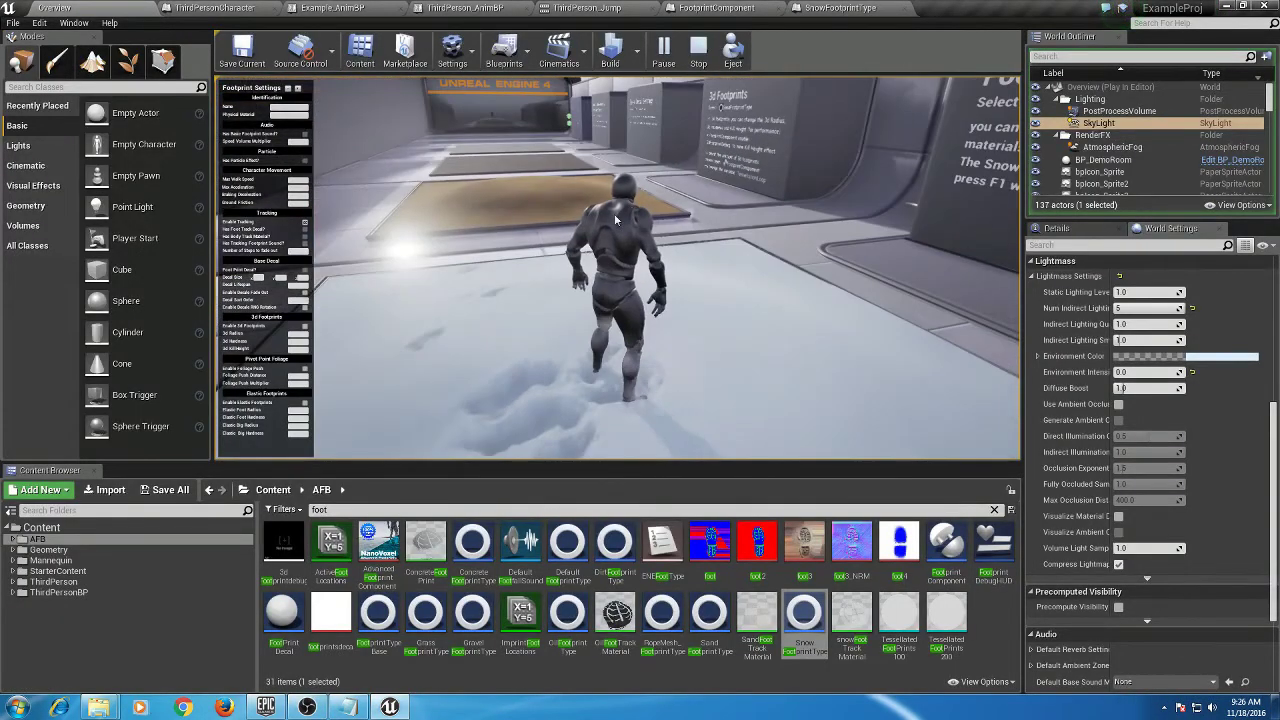
key(w)
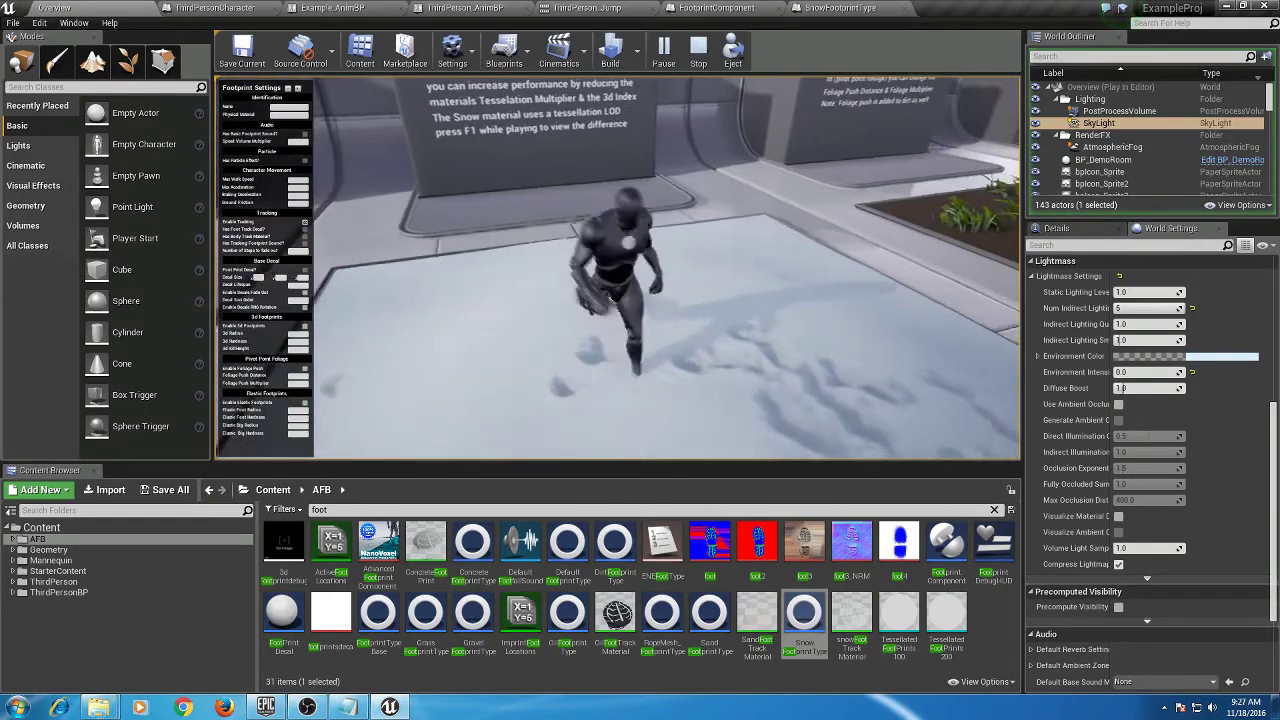
key(w)
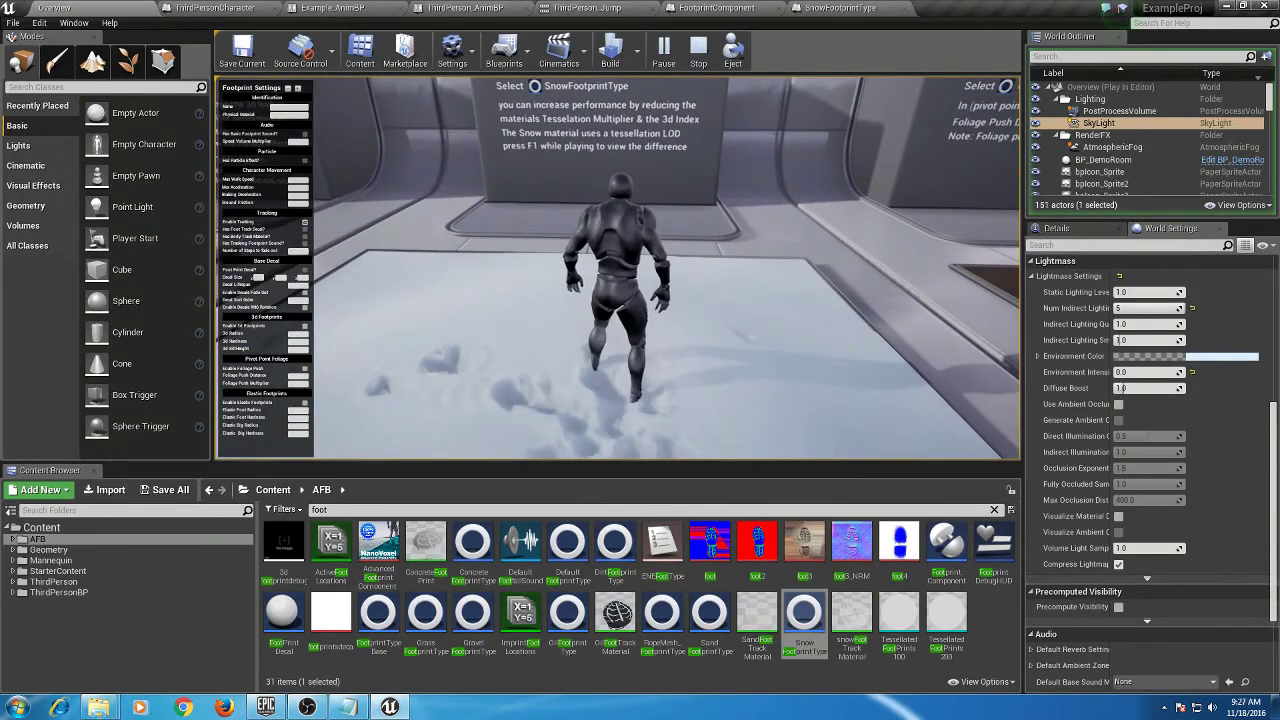
key(w)
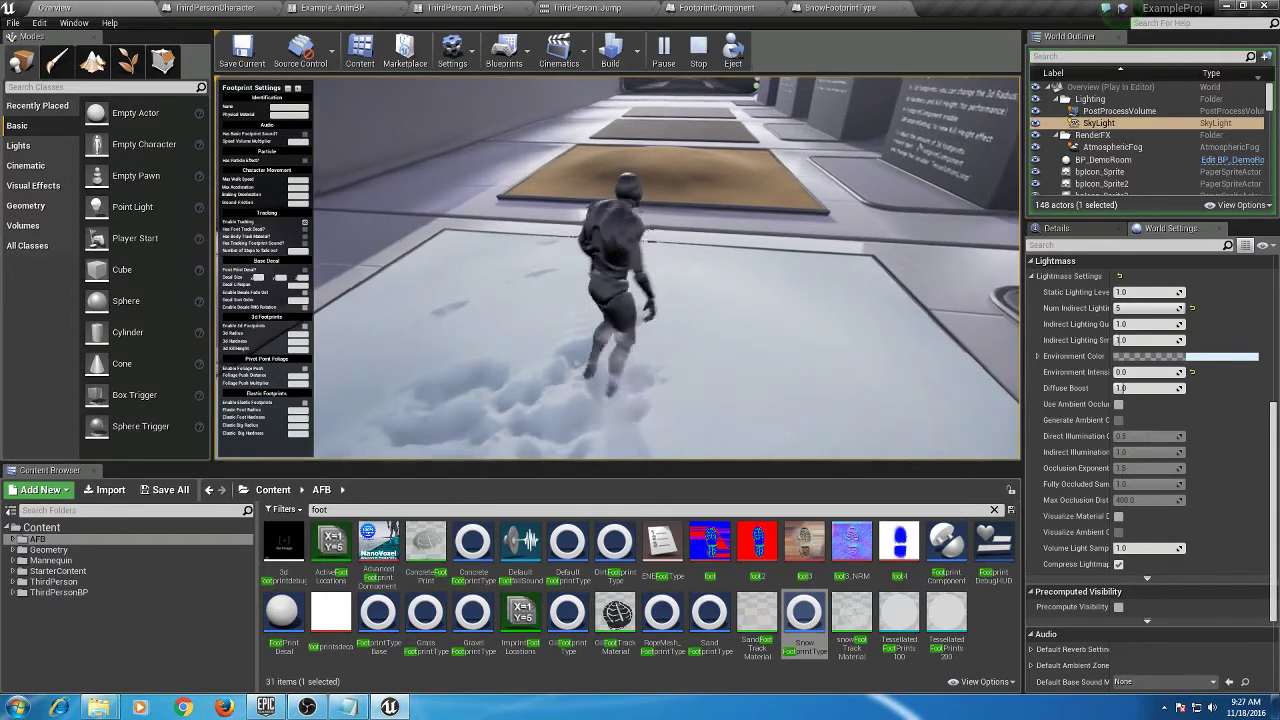
key(w)
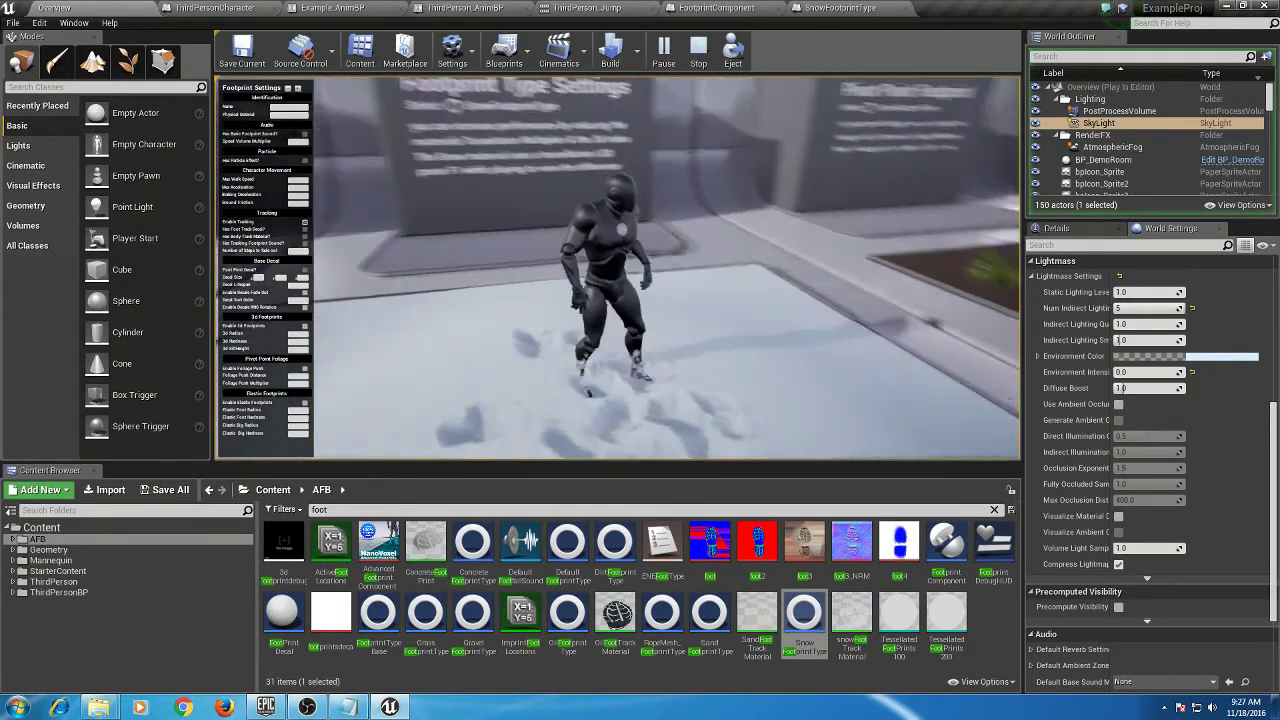
key(w)
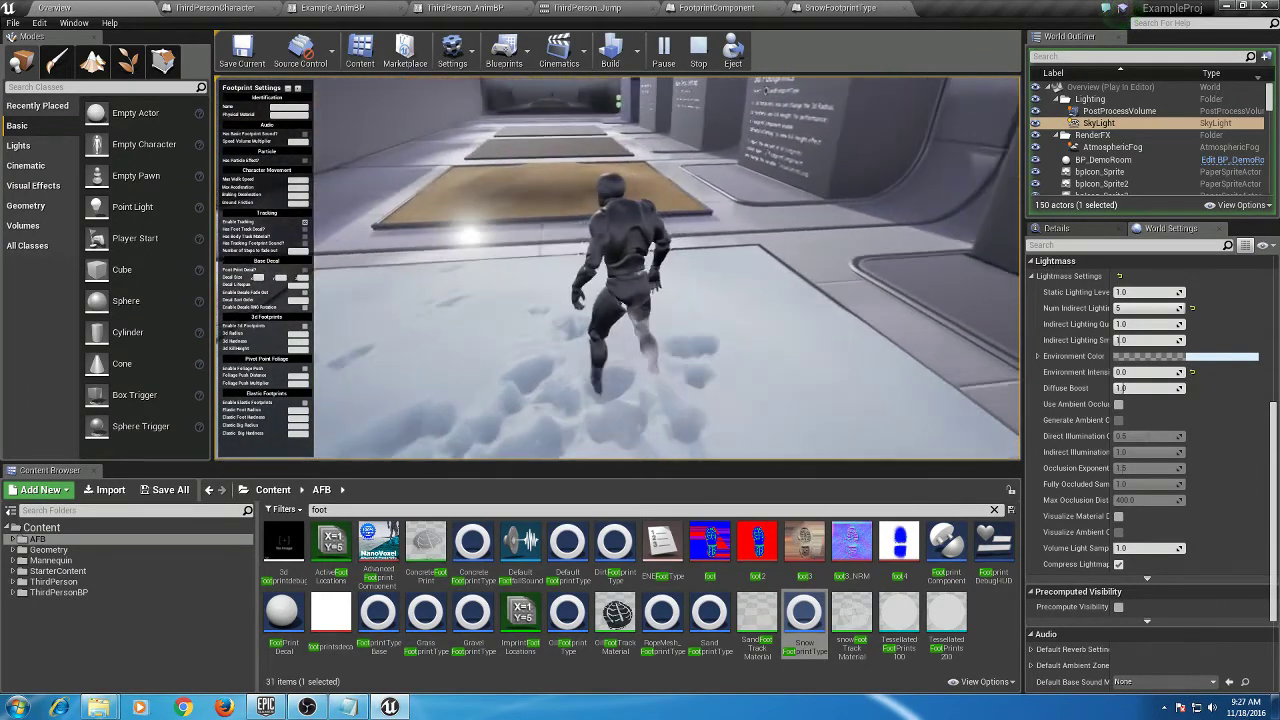
Filter the World Outliner for "light" and select the DirectionalLight actor to check the level's lighting.
key(w)
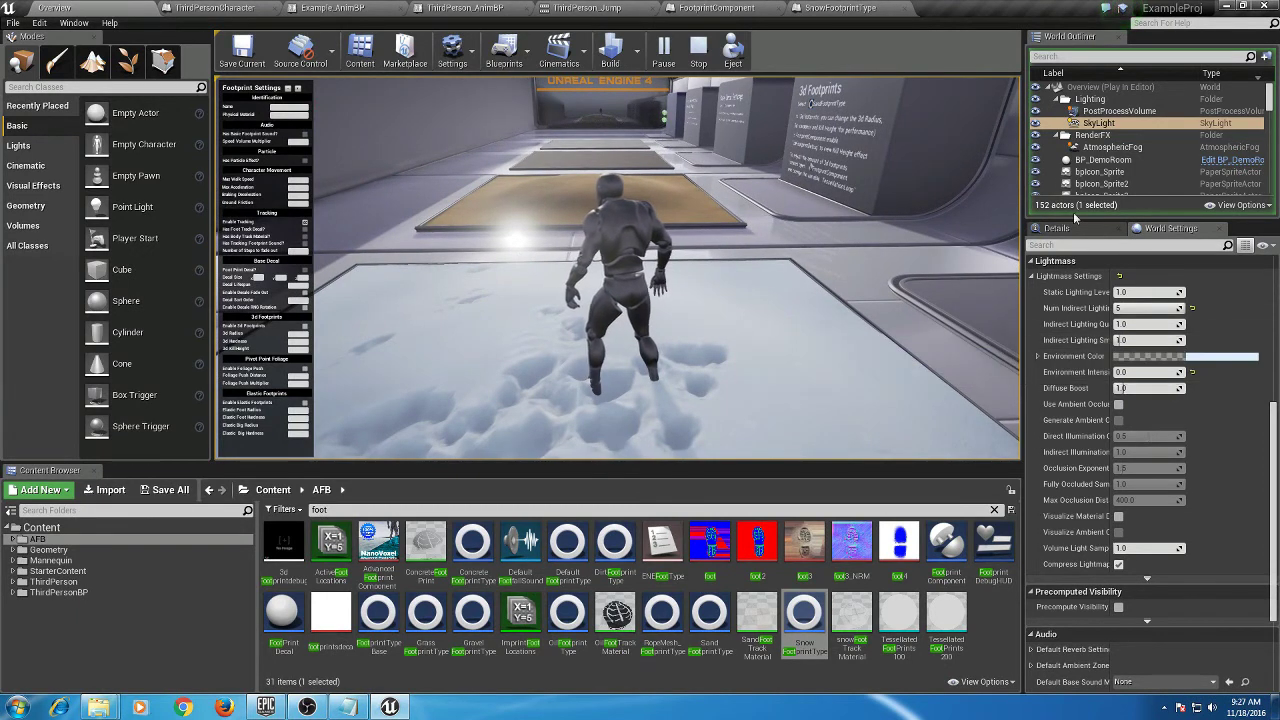
click(1082, 57)
text(lig)
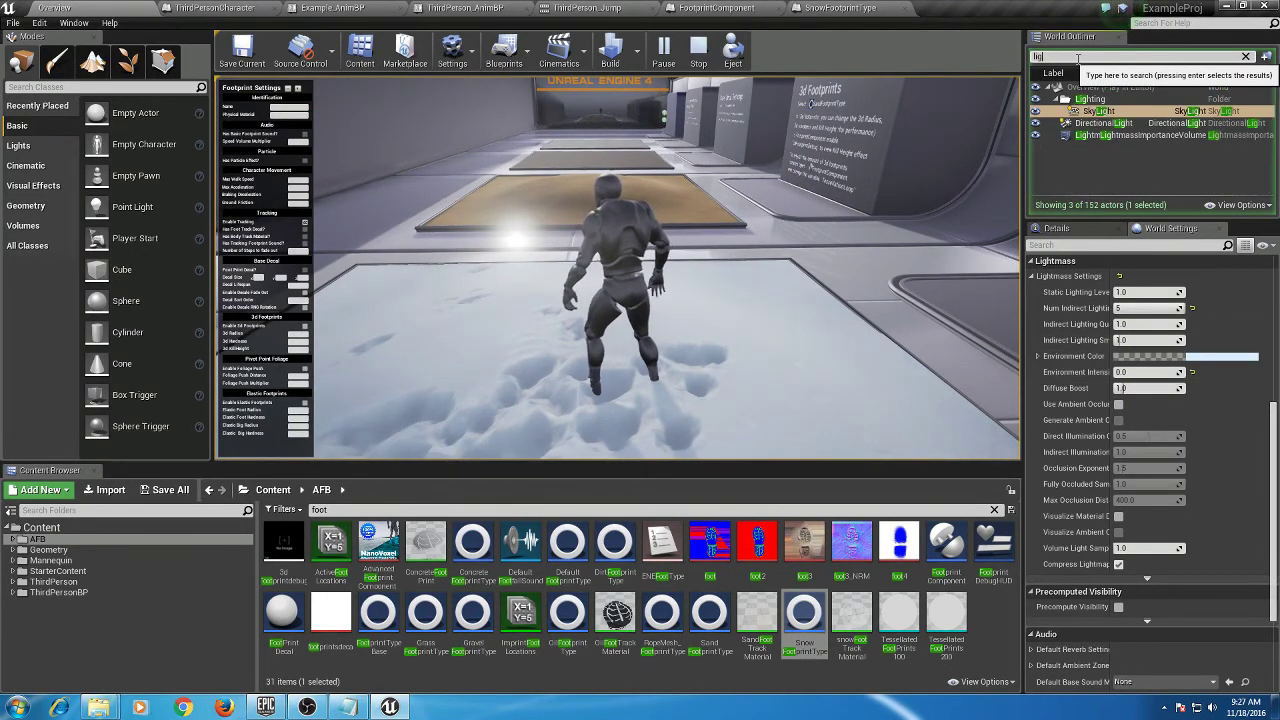
text(ht)
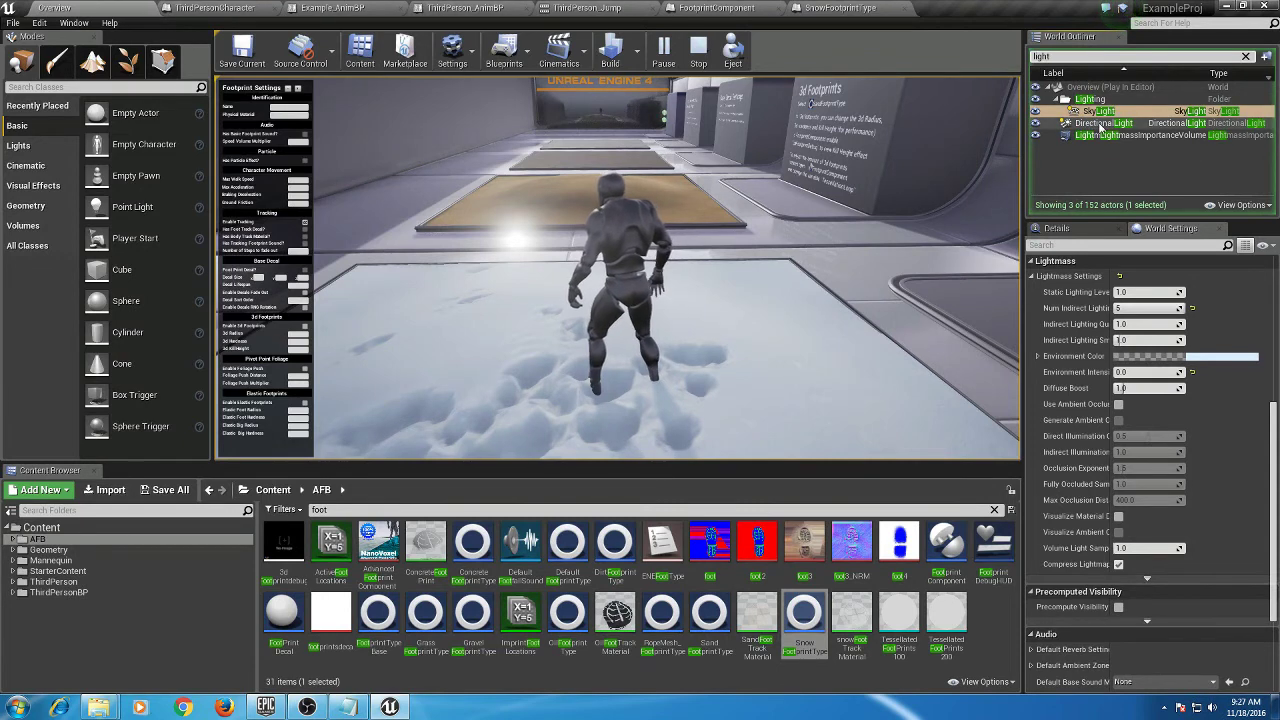
click(1100, 122)
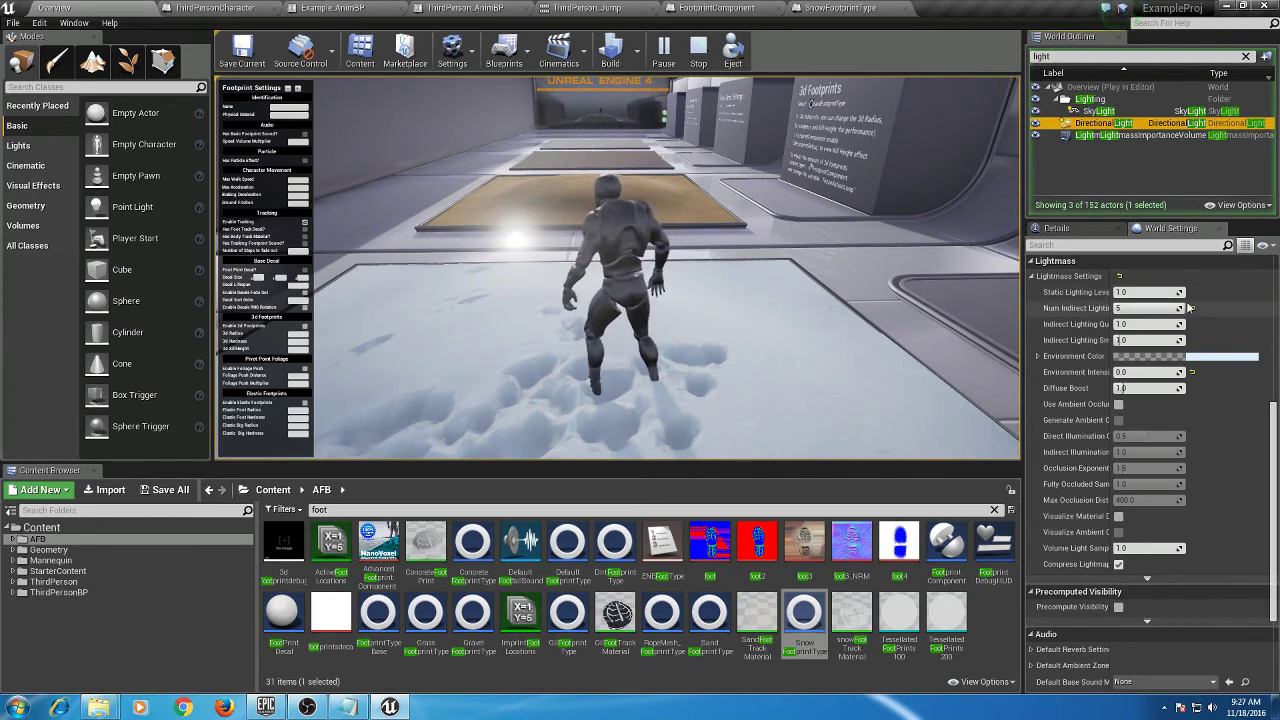
scroll(1194, 387, down, 4)
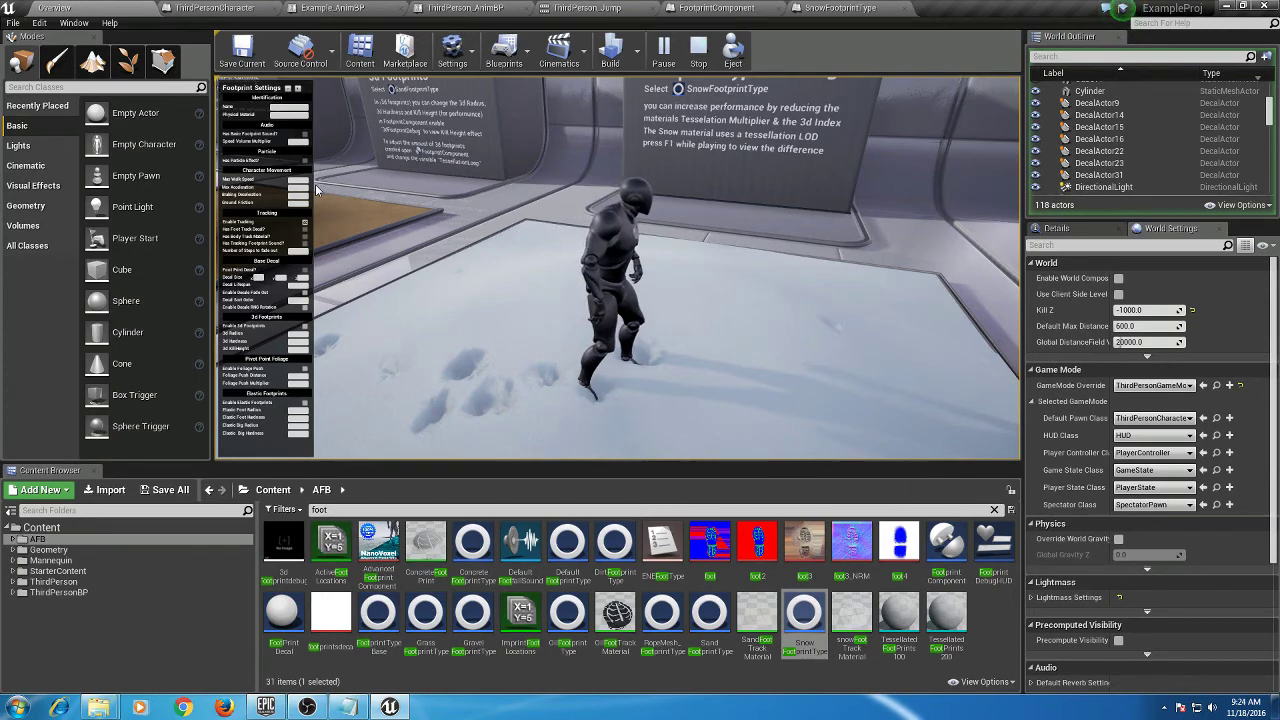
Run the character across the snow patch in the running game to leave fresh footprints.
key(w)
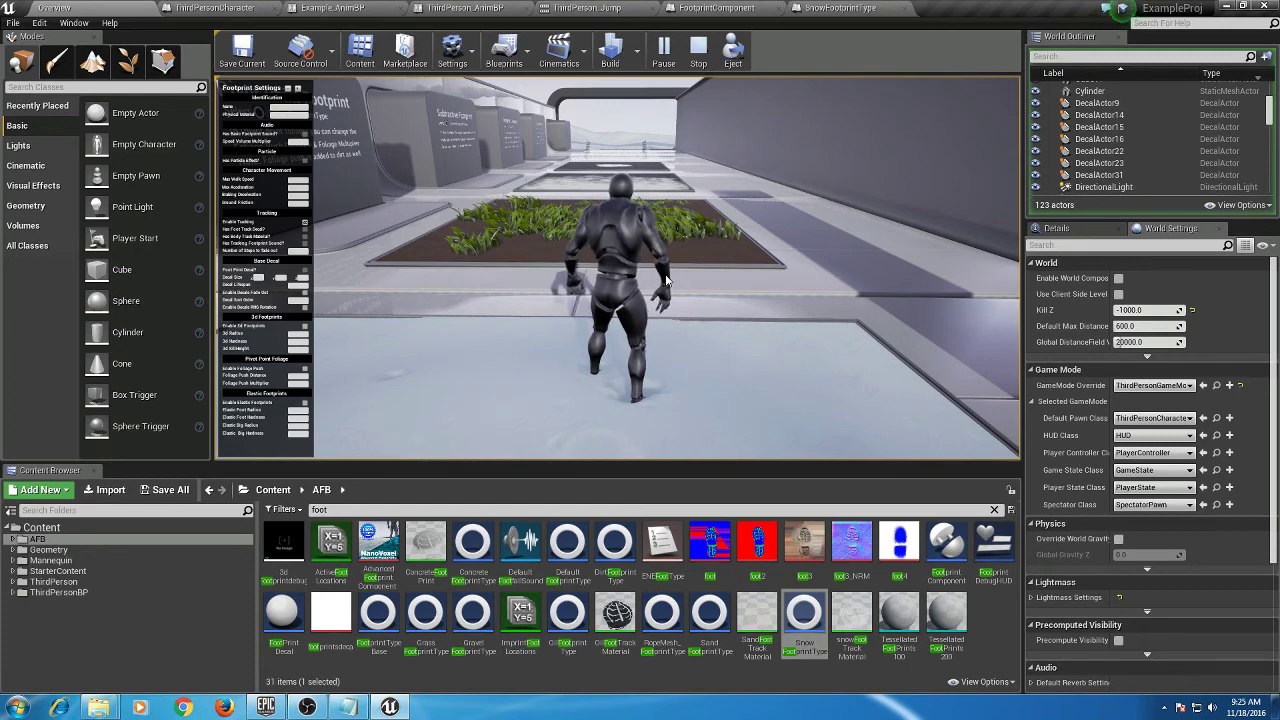
click(667, 282)
key(w)
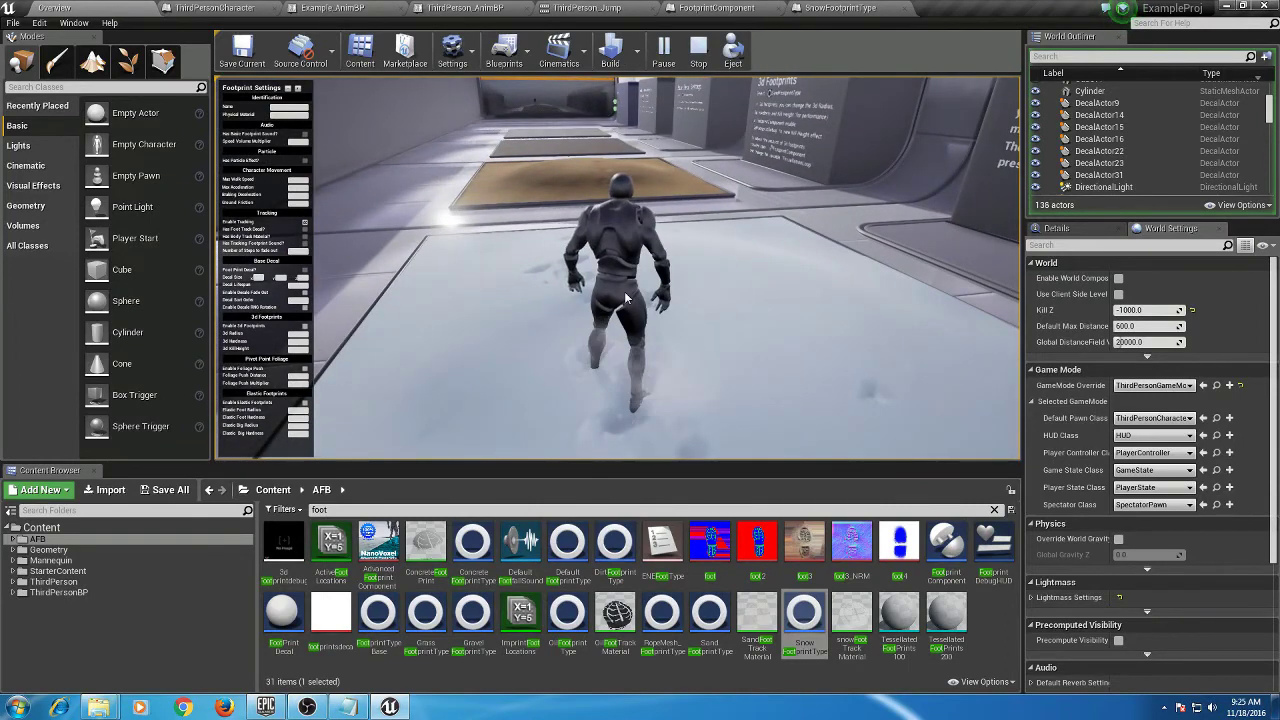
Cycle the running game through the shader complexity, lit and unlit view modes, ending in wireframe to inspect the snow's tessellation.
key(F3)
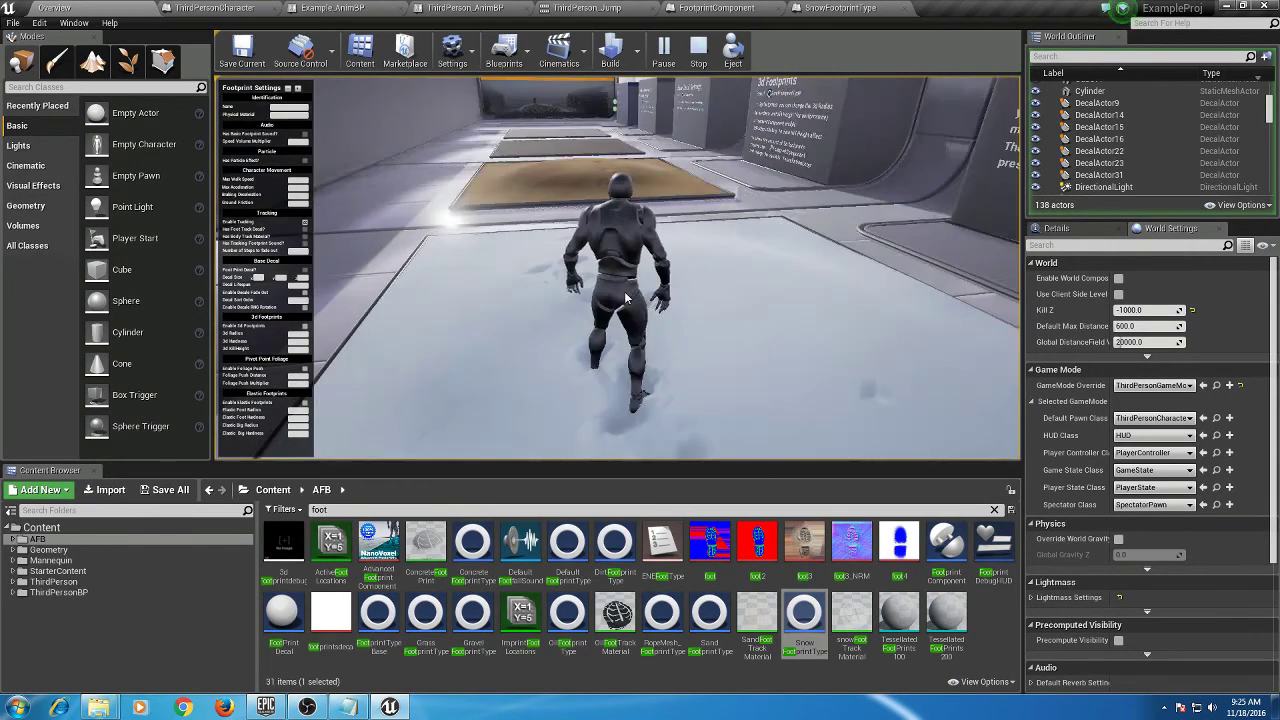
key(F4)
key(F5)
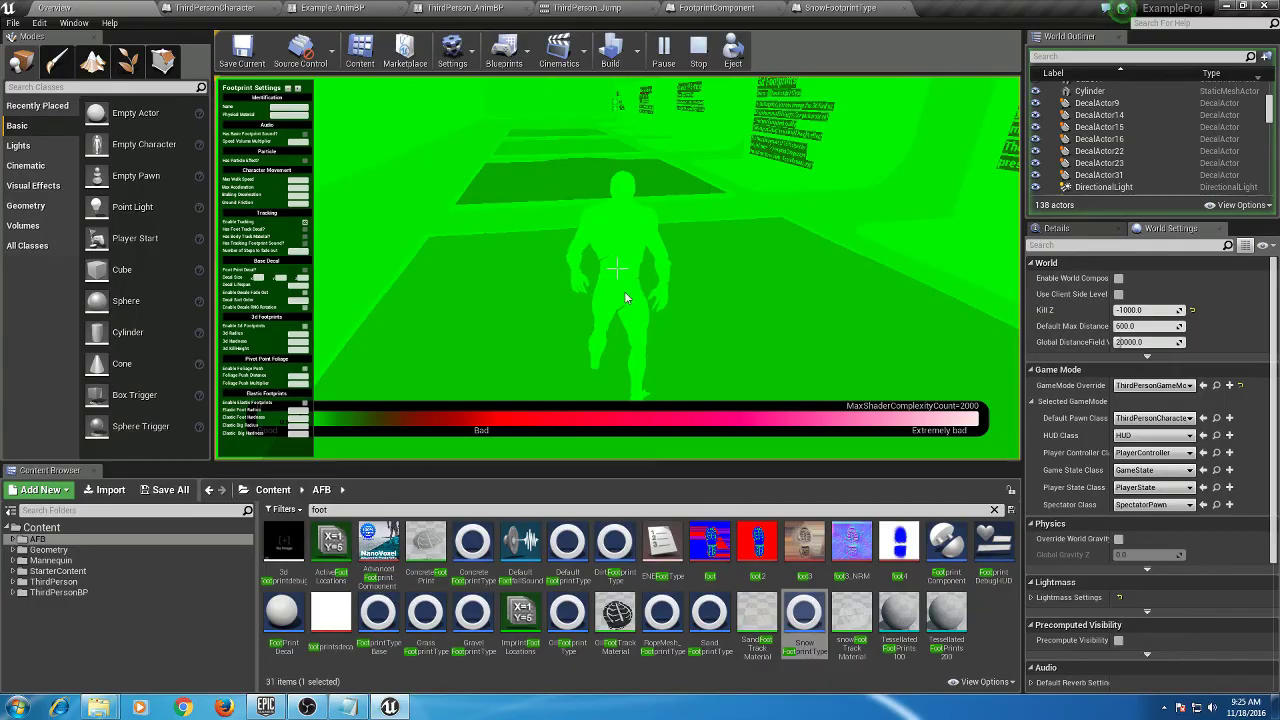
key(F3)
key(F2)
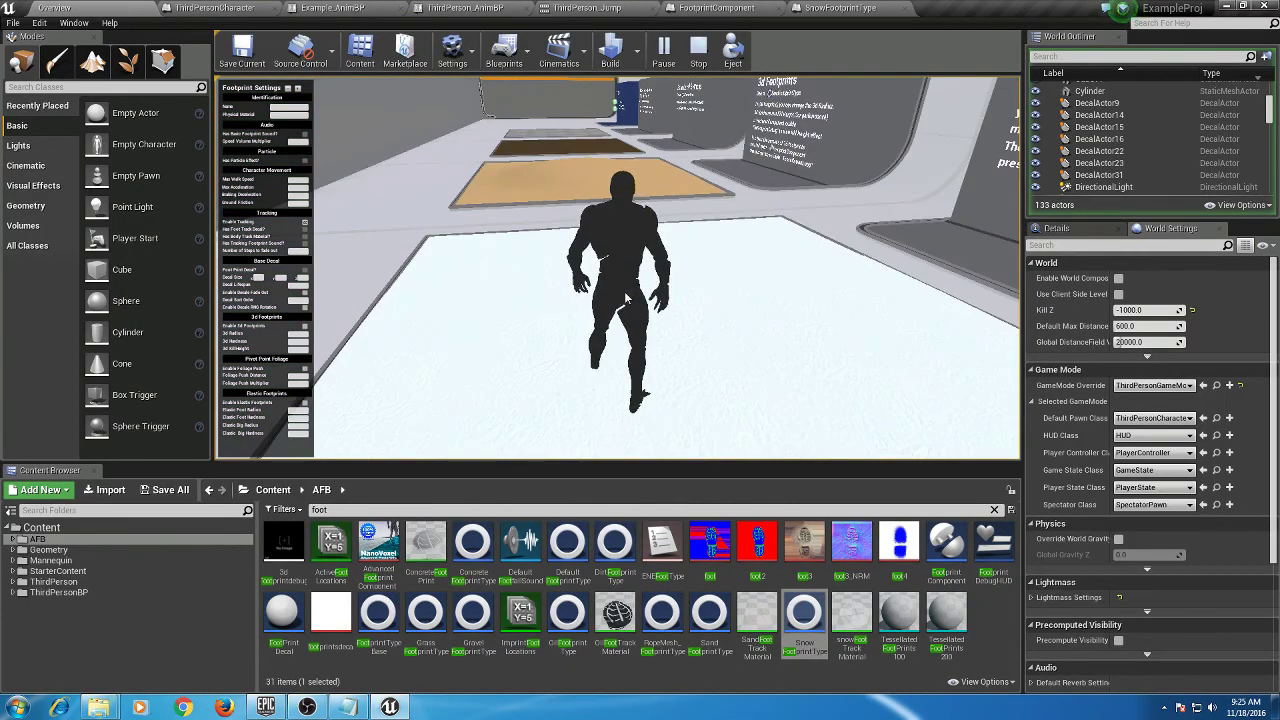
key(F1)
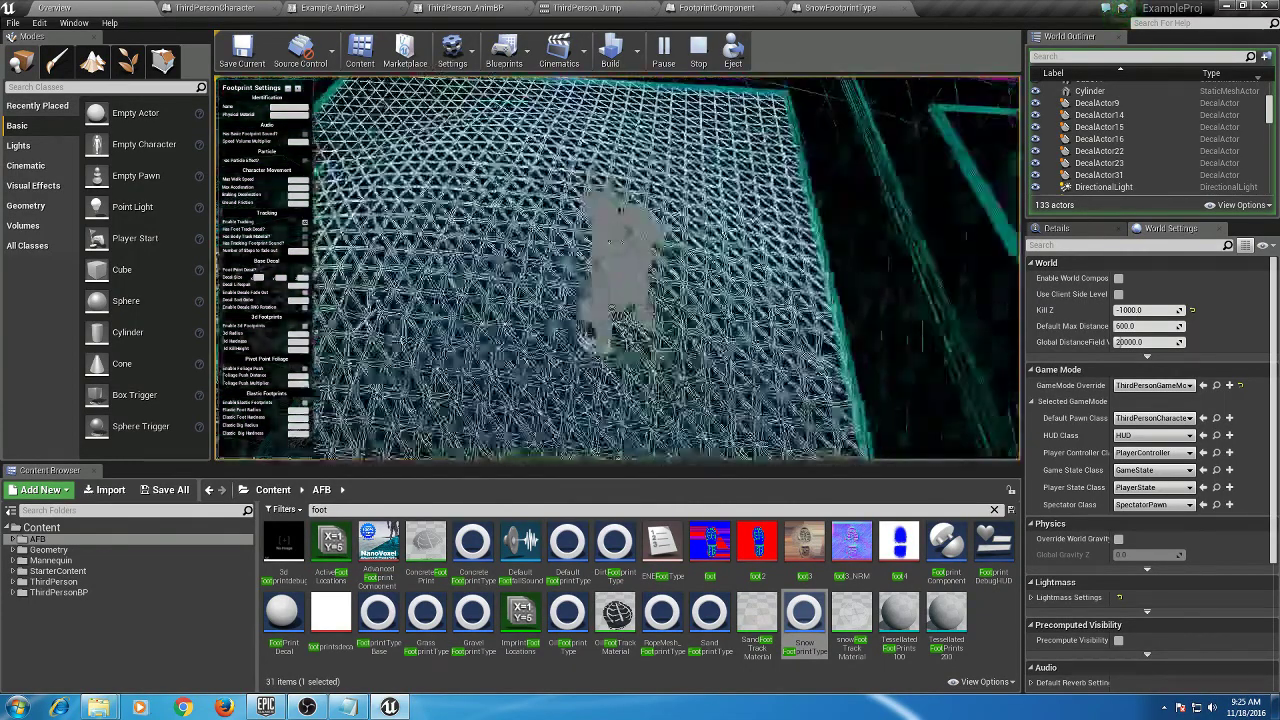